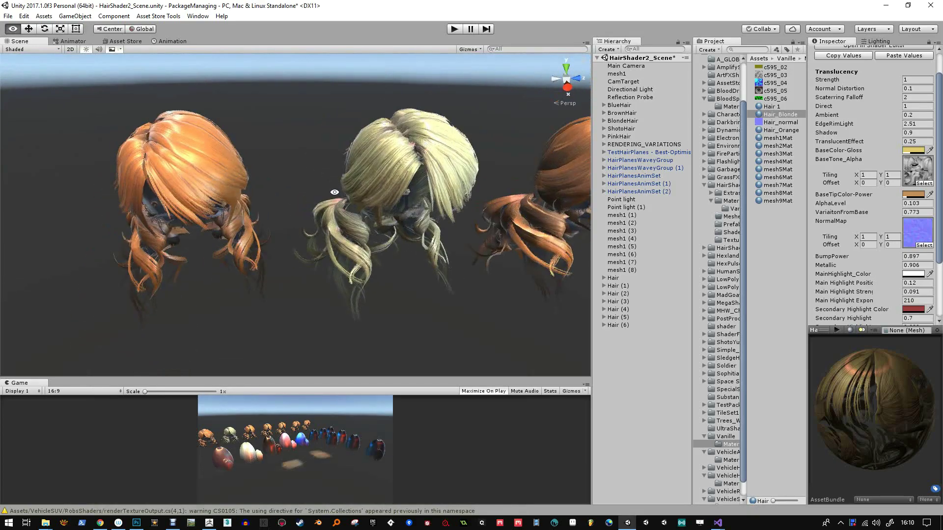
Inspect the c595_03 hair texture's import settings, including its alpha source options and alpha channel preview.
{"action": "middle_click_drag", "start_coordinate": [393, 189], "coordinate": [465, 204]}
{"action": "left_click_drag", "start_coordinate": [465, 203], "coordinate": [383, 285], "text": "alt"}
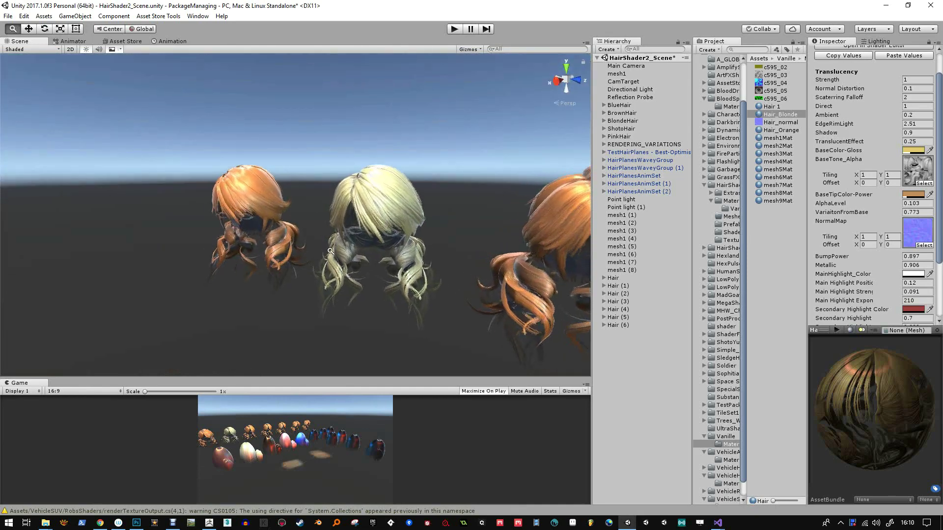
{"action": "middle_click_drag", "start_coordinate": [378, 291], "coordinate": [309, 272], "text": "alt"}
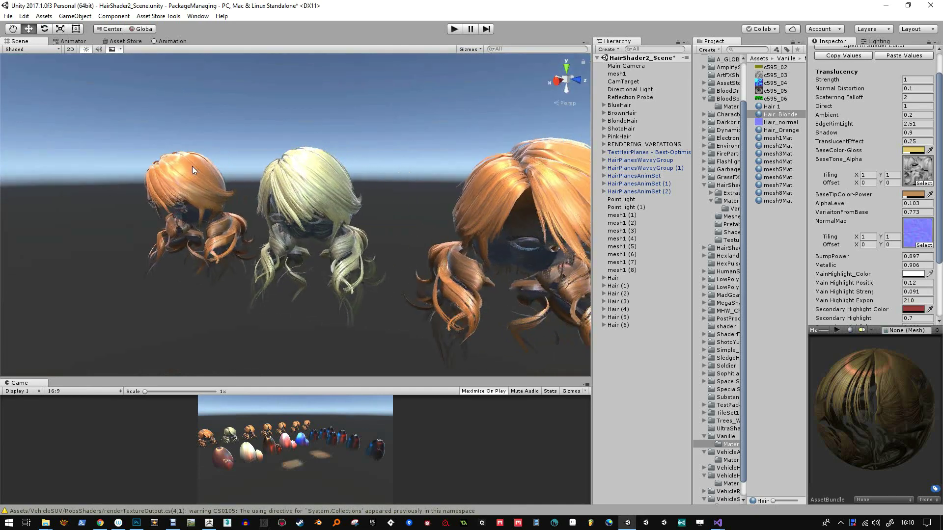
{"action": "left_click_drag", "start_coordinate": [195, 170], "coordinate": [443, 200], "text": "alt"}
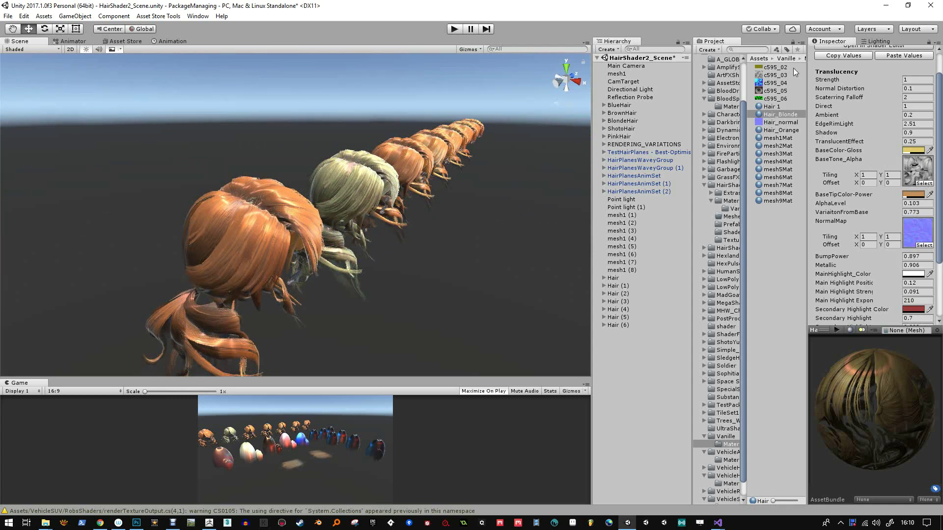
{"action": "left_click", "coordinate": [772, 75]}
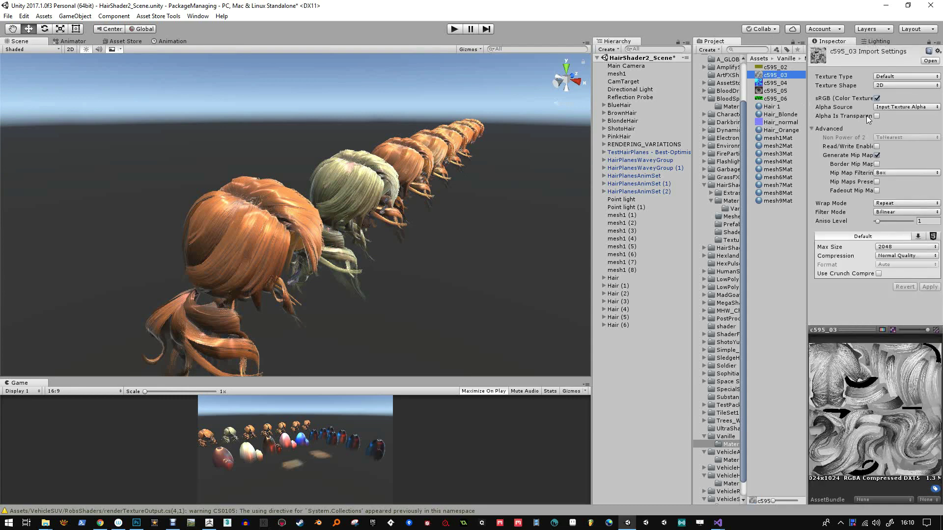
{"action": "left_click", "coordinate": [905, 106]}
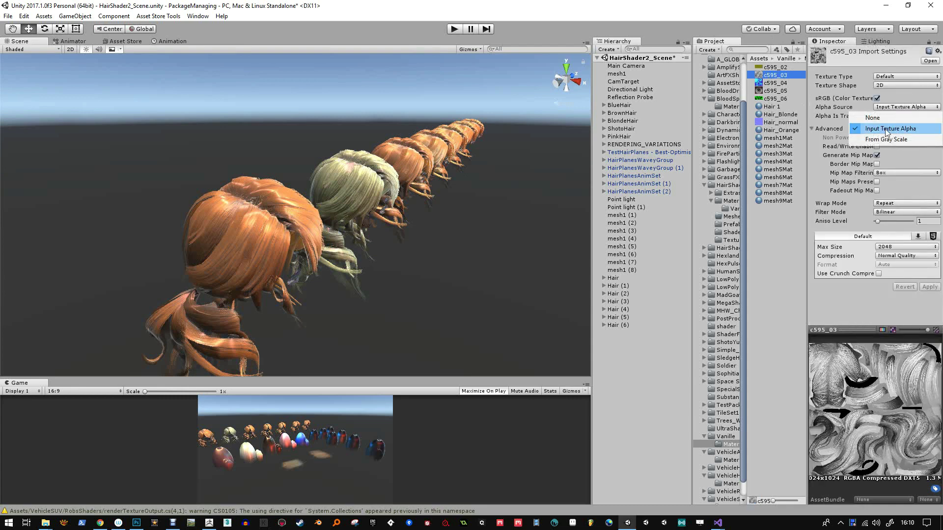
{"action": "left_click", "coordinate": [866, 326]}
{"action": "left_click", "coordinate": [864, 329]}
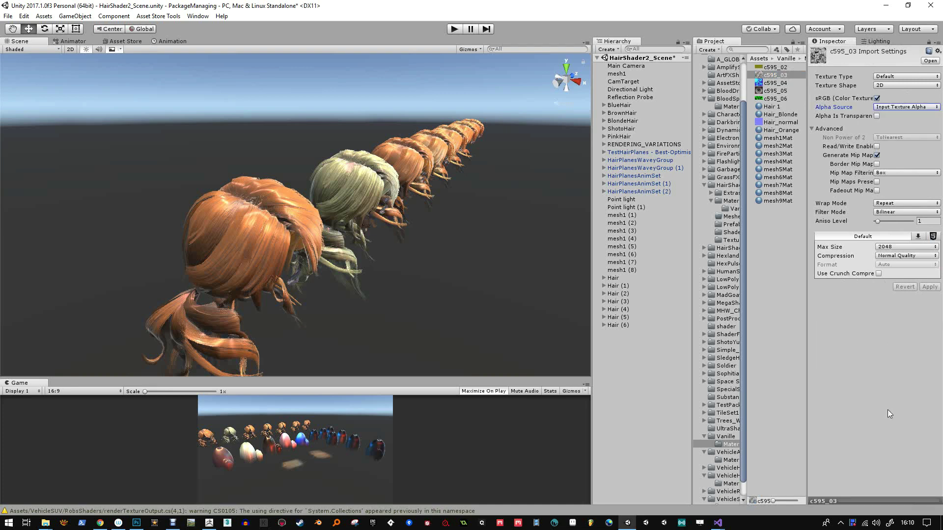
{"action": "left_click", "coordinate": [877, 503]}
{"action": "left_click", "coordinate": [882, 329]}
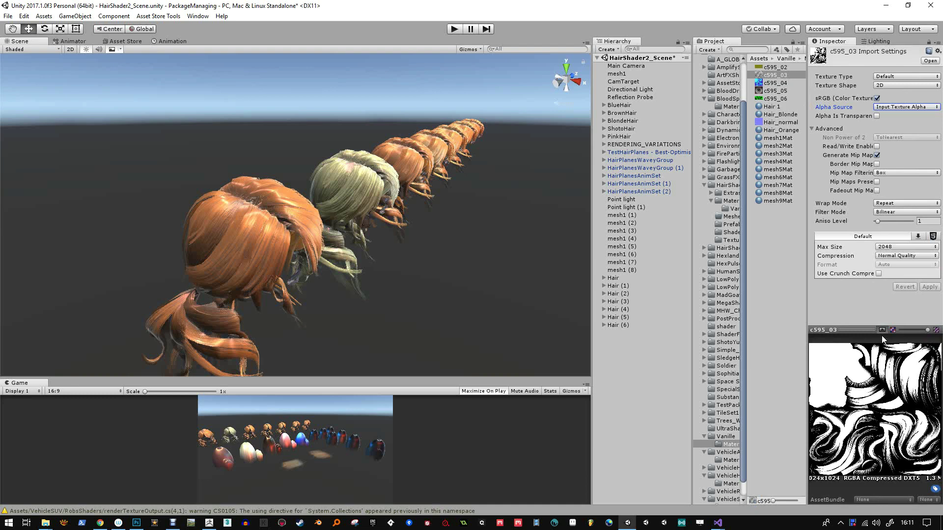
{"action": "left_click", "coordinate": [882, 329]}
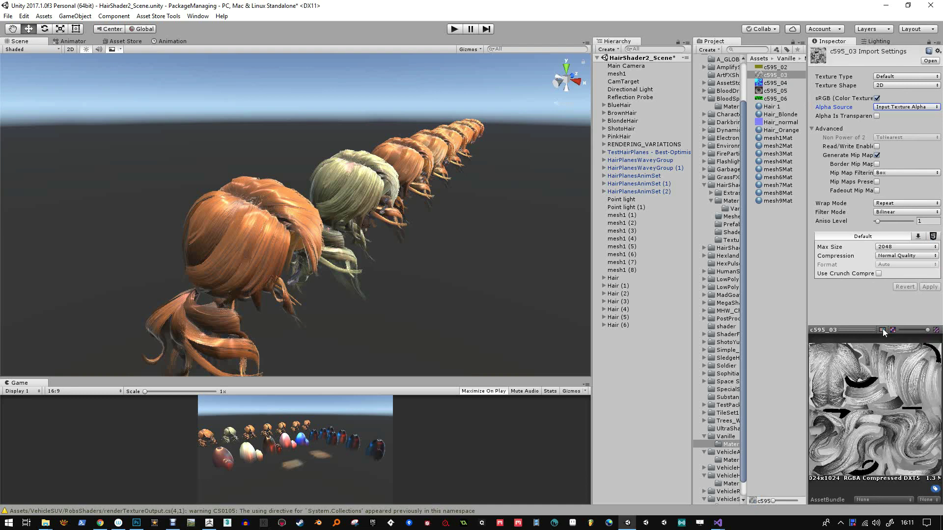
Enlarge the c595_03 texture preview and examine the orange and blonde hair models from several angles.
{"action": "left_click_drag", "start_coordinate": [793, 440], "coordinate": [769, 442]}
{"action": "left_click_drag", "start_coordinate": [220, 187], "coordinate": [378, 219], "text": "alt"}
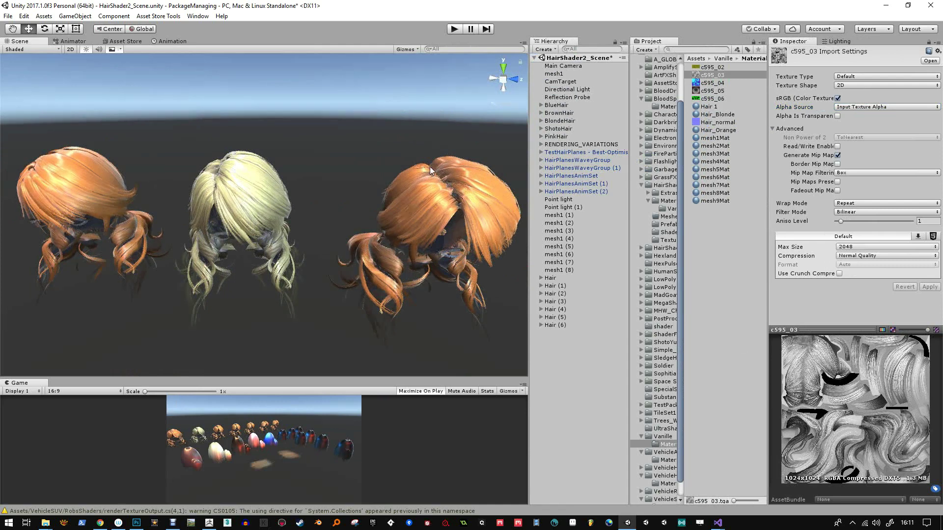
{"action": "left_click_drag", "start_coordinate": [452, 199], "coordinate": [407, 176], "text": "alt"}
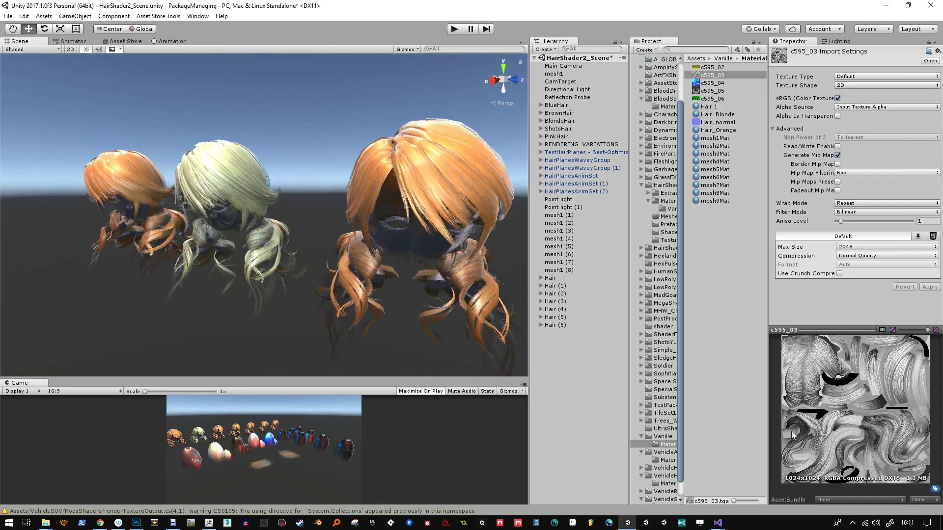
{"action": "left_click_drag", "start_coordinate": [433, 280], "coordinate": [619, 303], "text": "alt"}
{"action": "middle_click_drag", "start_coordinate": [295, 224], "coordinate": [308, 258]}
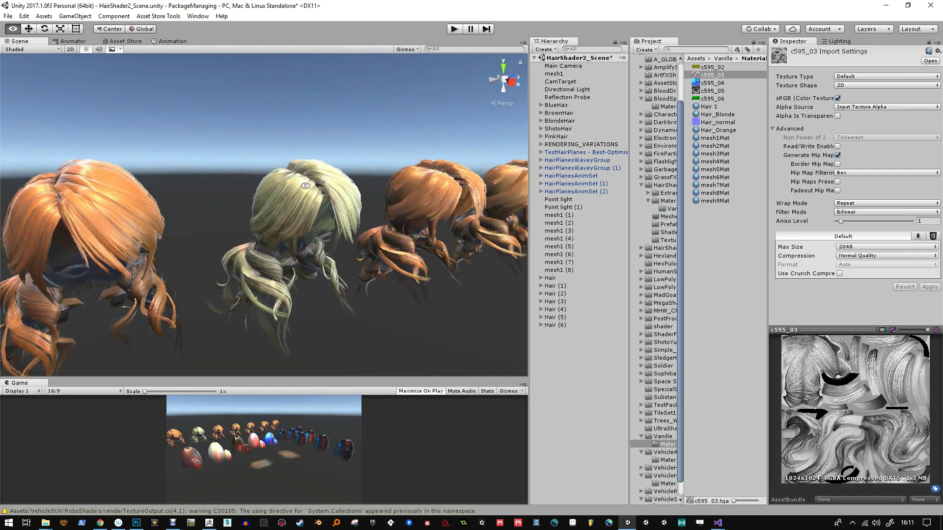
{"action": "scroll", "coordinate": [309, 257], "scroll_direction": "up", "scroll_amount": 5}
{"action": "scroll", "coordinate": [309, 258], "scroll_direction": "down", "scroll_amount": 2}
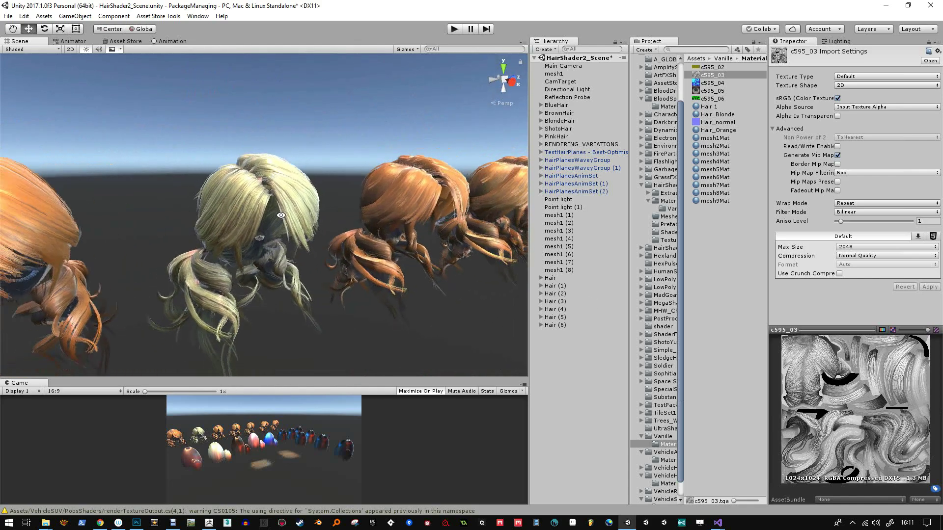
Duplicate the Hair_Blonde material and rename the copy Hair_Brown.
{"action": "left_click", "coordinate": [718, 115]}
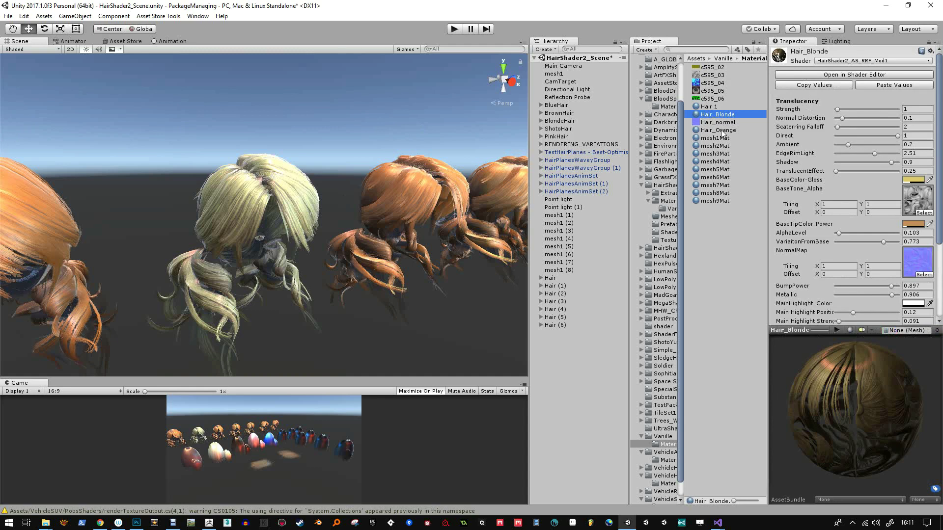
{"action": "key", "text": "ctrl+d"}
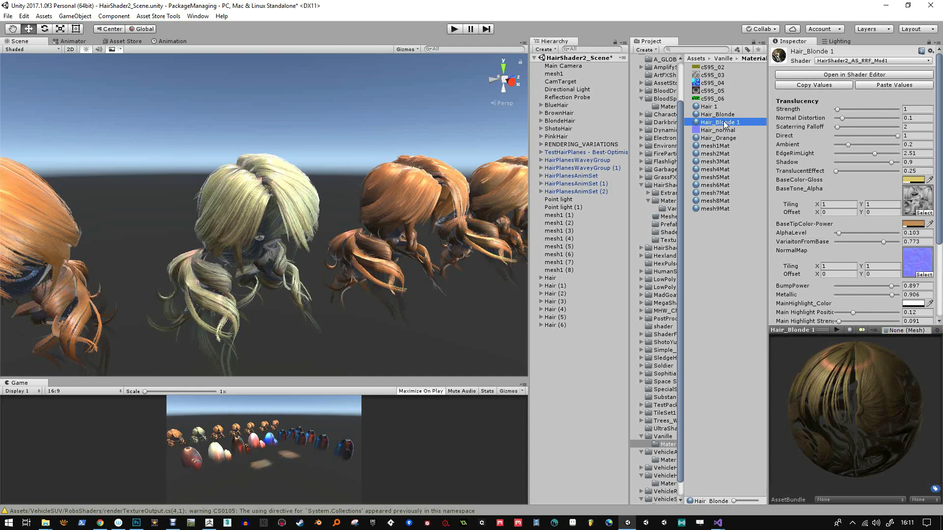
{"action": "left_click_drag", "start_coordinate": [417, 200], "coordinate": [365, 220], "text": "alt"}
{"action": "middle_click_drag", "start_coordinate": [384, 220], "coordinate": [328, 230], "text": "alt"}
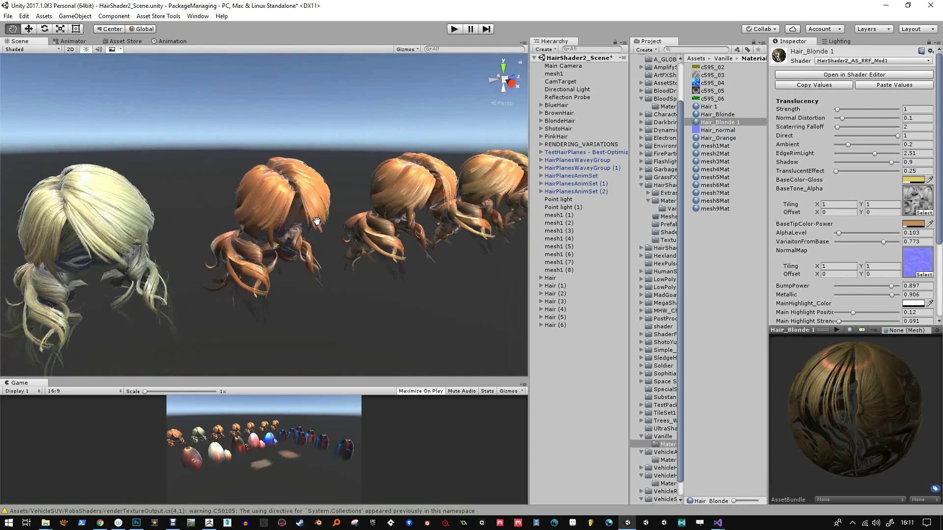
{"action": "right_click_drag", "start_coordinate": [325, 238], "coordinate": [390, 239], "text": "alt"}
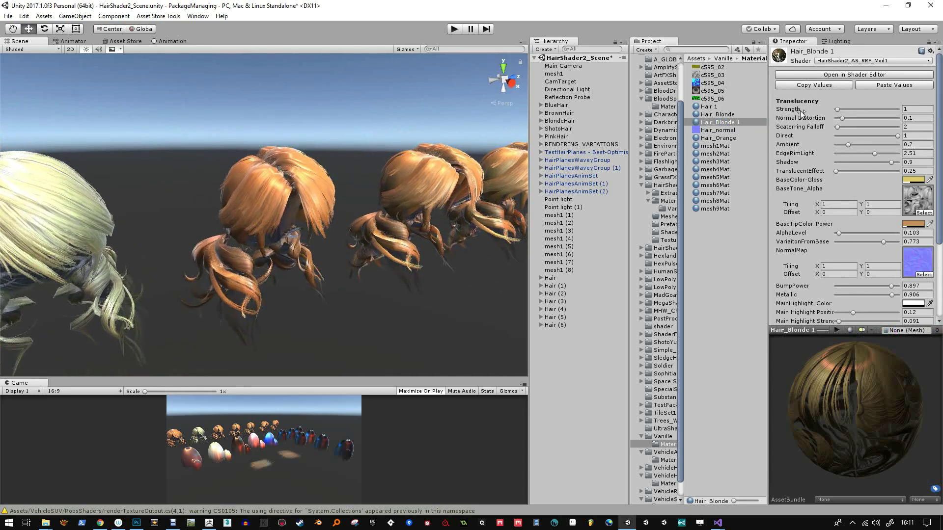
{"action": "left_click", "coordinate": [737, 123]}
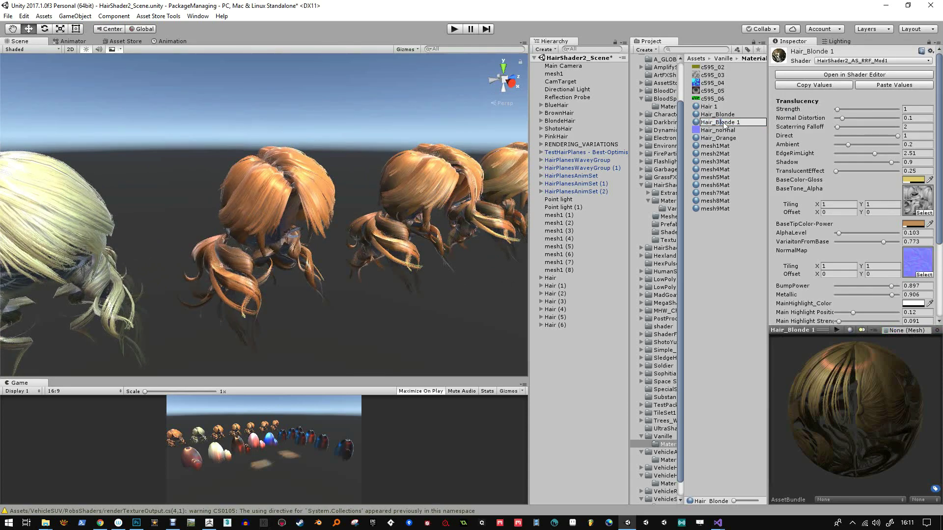
{"action": "left_click_drag", "start_coordinate": [724, 126], "coordinate": [755, 122]}
{"action": "type", "text": "row"}
{"action": "key", "text": "Return"}
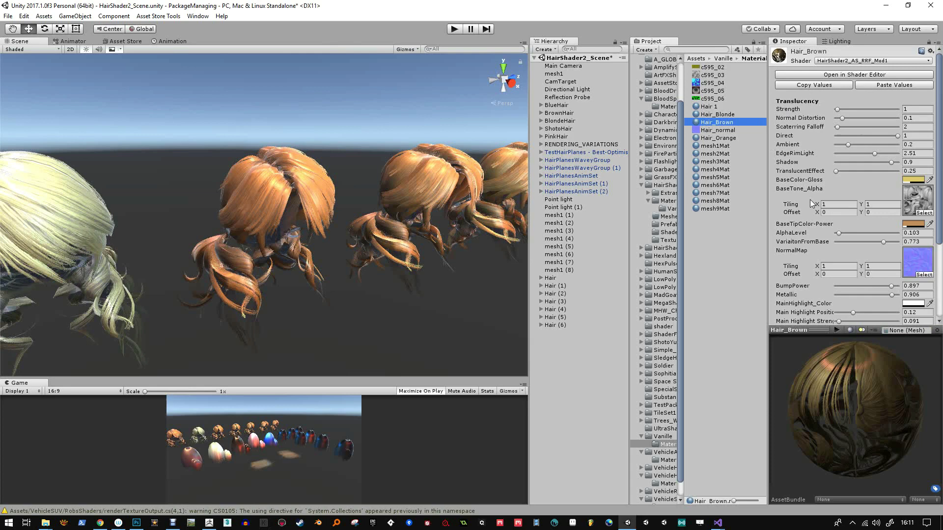
Apply Hair_Brown to the orange hair model next to the blonde one and set the material's BaseColor-Gloss to brown 833B0C.
{"action": "left_click_drag", "start_coordinate": [716, 127], "coordinate": [282, 198]}
{"action": "left_click_drag", "start_coordinate": [708, 126], "coordinate": [244, 186]}
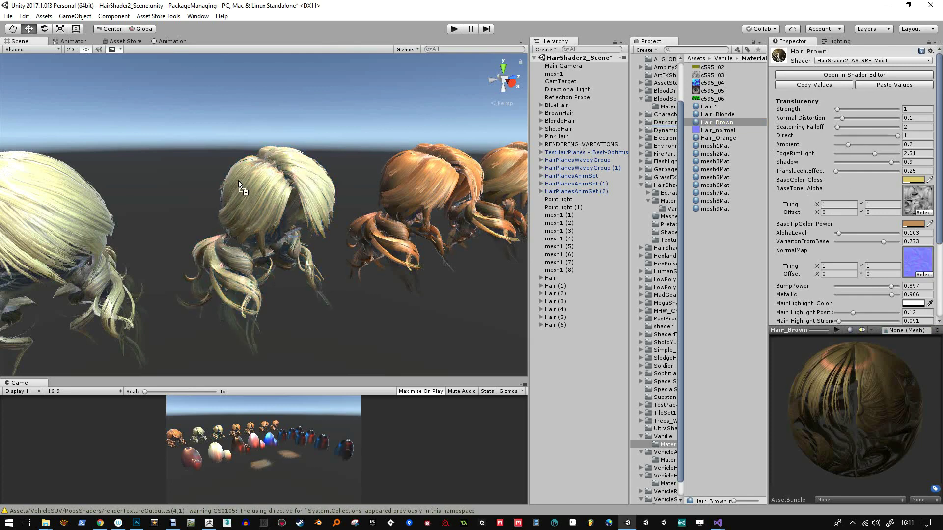
{"action": "left_click", "coordinate": [913, 180]}
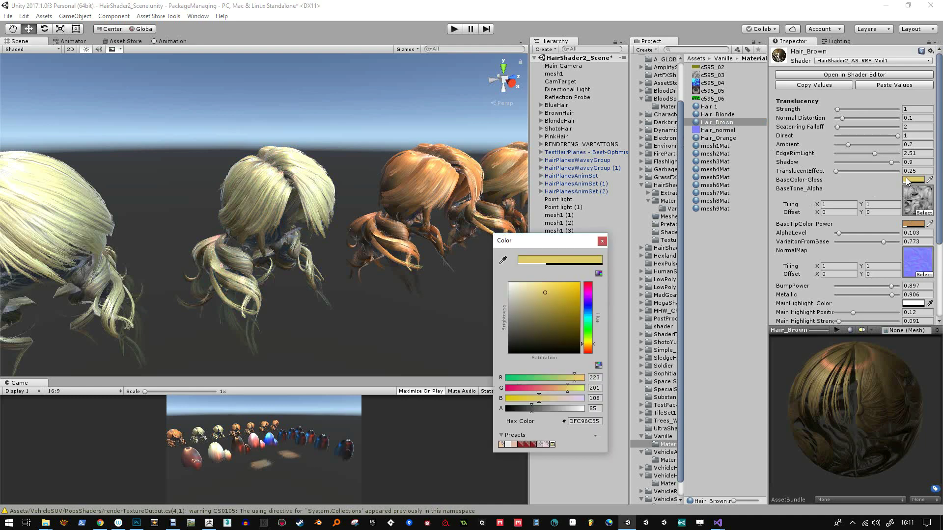
{"action": "left_click", "coordinate": [589, 350]}
{"action": "left_click_drag", "start_coordinate": [568, 320], "coordinate": [572, 317]}
{"action": "left_click", "coordinate": [602, 241]}
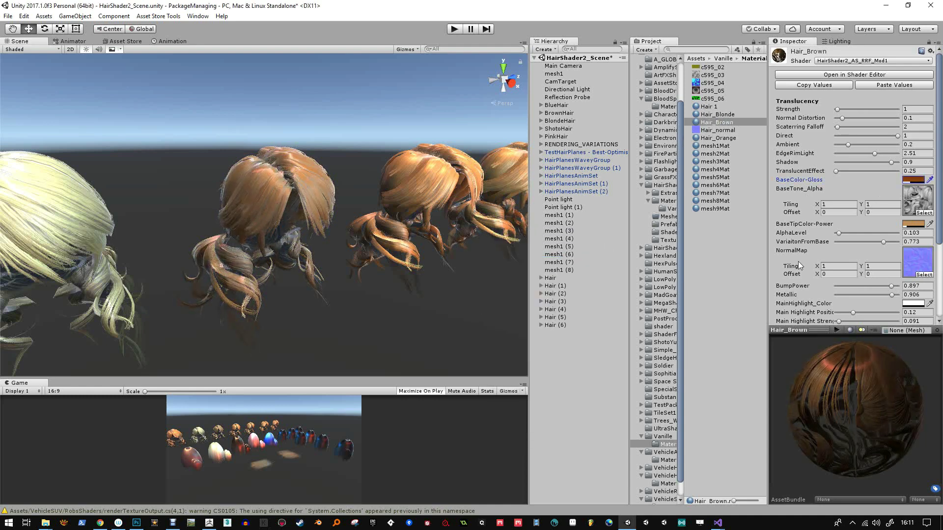
Set Hair_Brown's BaseTipColor-Power to dark brown 47331E with an alpha of 157.
{"action": "left_click", "coordinate": [914, 225]}
{"action": "mouse_move", "coordinate": [555, 293]}
{"action": "left_mouse_down"}
{"action": "mouse_move", "coordinate": [564, 319]}
{"action": "mouse_move", "coordinate": [549, 332]}
{"action": "left_mouse_up"}
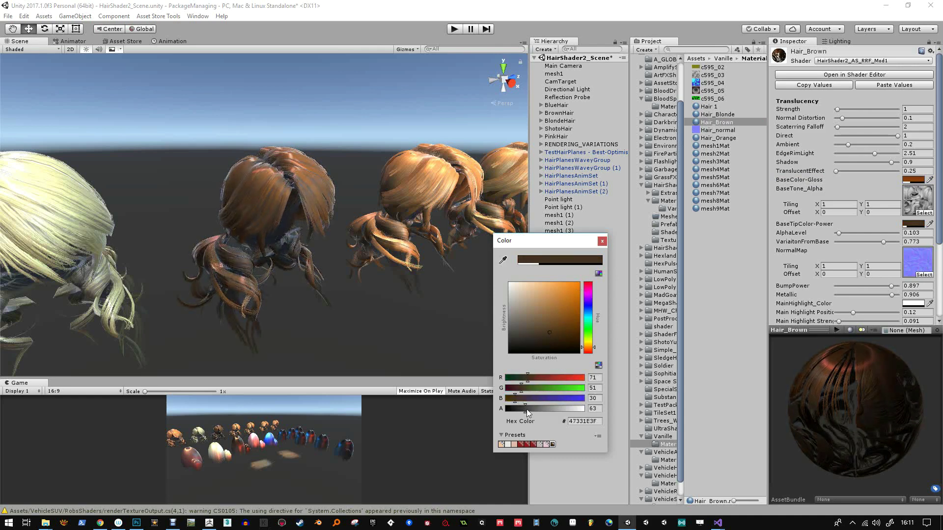
{"action": "left_click_drag", "start_coordinate": [526, 410], "coordinate": [554, 408]}
{"action": "left_click", "coordinate": [602, 241]}
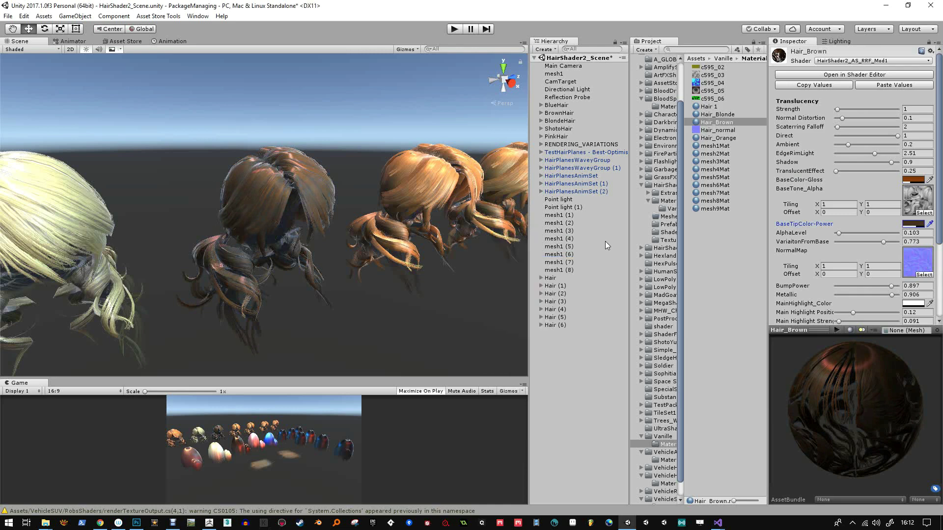
Raise the alpha of Hair_Brown's BaseColor-Gloss to 144.
{"action": "left_click", "coordinate": [910, 180]}
{"action": "mouse_move", "coordinate": [537, 409]}
{"action": "left_mouse_down"}
{"action": "mouse_move", "coordinate": [574, 414]}
{"action": "mouse_move", "coordinate": [502, 414]}
{"action": "mouse_move", "coordinate": [559, 412]}
{"action": "mouse_move", "coordinate": [551, 413]}
{"action": "left_mouse_up"}
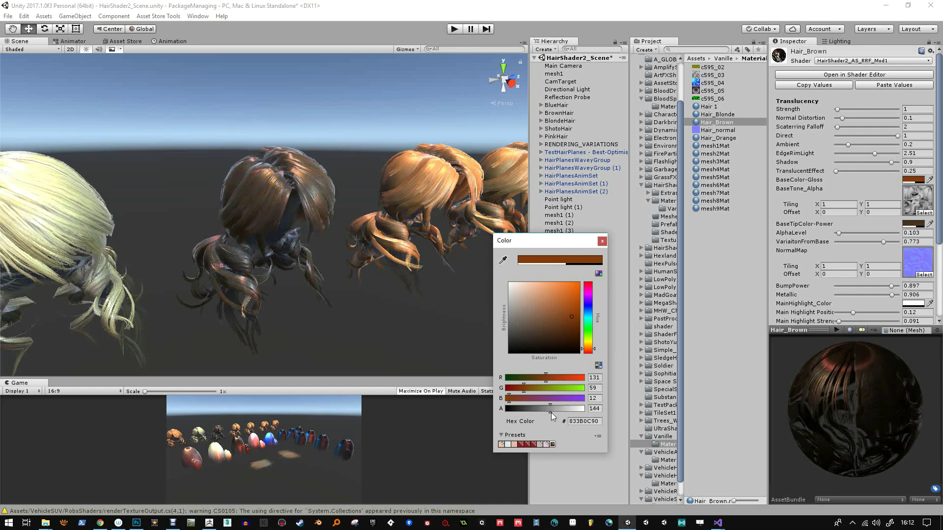
{"action": "left_click", "coordinate": [603, 241]}
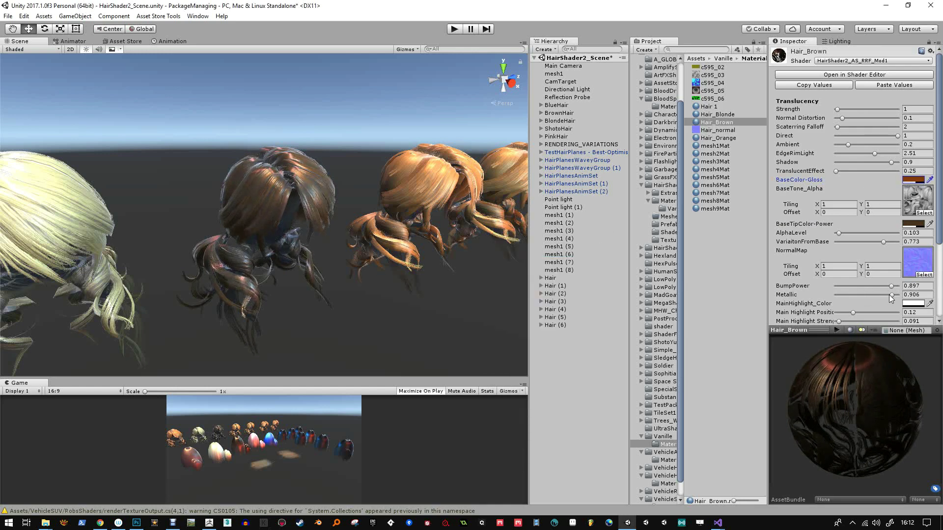
Set Hair_Brown's Metallic to 0.389, BumpPower to 1, VariationFromBase to 1 and AlphaLevel to 0.28.
{"action": "mouse_move", "coordinate": [889, 295]}
{"action": "left_mouse_down"}
{"action": "mouse_move", "coordinate": [835, 291]}
{"action": "mouse_move", "coordinate": [903, 290]}
{"action": "left_mouse_up"}
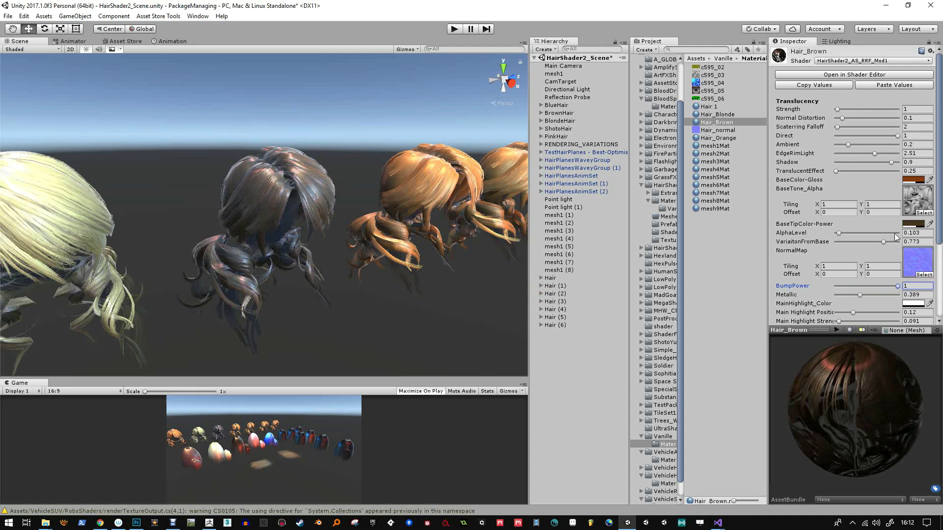
{"action": "mouse_move", "coordinate": [884, 242]}
{"action": "left_mouse_down"}
{"action": "mouse_move", "coordinate": [856, 242]}
{"action": "mouse_move", "coordinate": [912, 243]}
{"action": "left_mouse_up"}
{"action": "mouse_move", "coordinate": [842, 234]}
{"action": "left_mouse_down"}
{"action": "mouse_move", "coordinate": [875, 234]}
{"action": "mouse_move", "coordinate": [831, 234]}
{"action": "mouse_move", "coordinate": [844, 235]}
{"action": "left_mouse_up"}
Set the main highlight position to 0.06, strength to 0.95 and exponent to 79, and the first two secondary highlight values to -0.22 and 1.01.
{"action": "scroll", "coordinate": [839, 228], "scroll_direction": "down", "scroll_amount": 5}
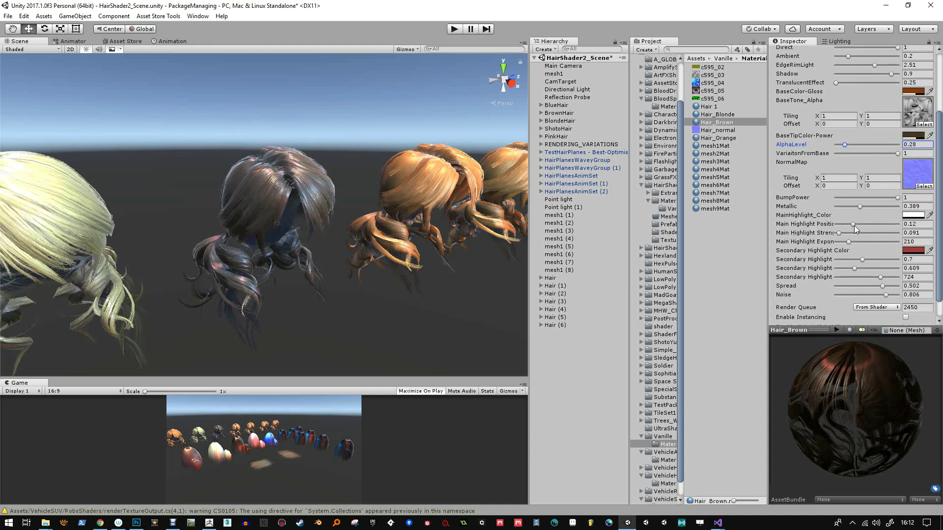
{"action": "left_click_drag", "start_coordinate": [854, 225], "coordinate": [856, 226]}
{"action": "left_click_drag", "start_coordinate": [840, 234], "coordinate": [871, 237]}
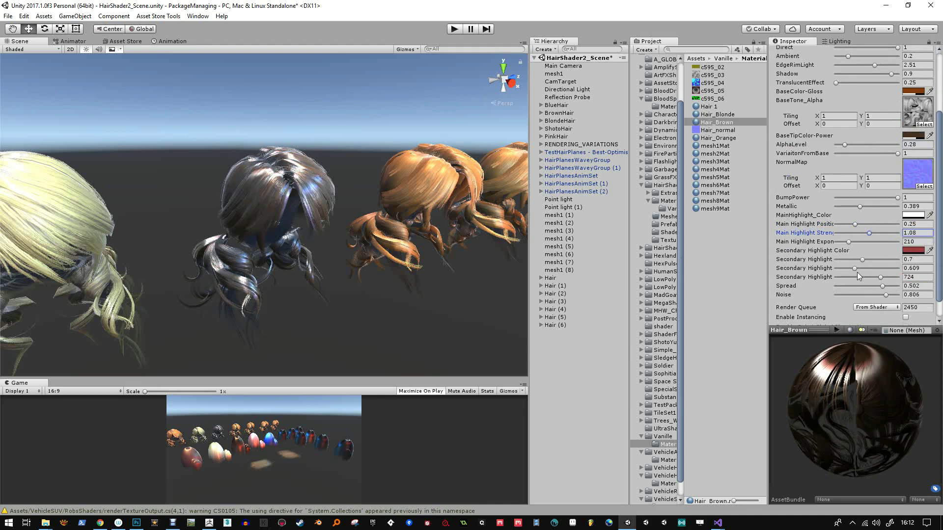
{"action": "left_click_drag", "start_coordinate": [856, 269], "coordinate": [869, 269]}
{"action": "mouse_move", "coordinate": [856, 223]}
{"action": "left_mouse_down"}
{"action": "mouse_move", "coordinate": [863, 226]}
{"action": "mouse_move", "coordinate": [852, 227]}
{"action": "left_mouse_up"}
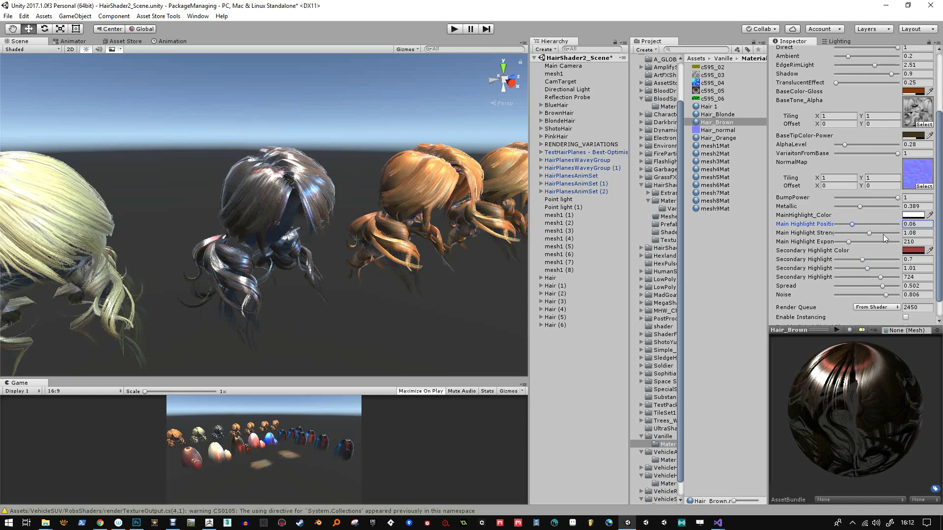
{"action": "mouse_move", "coordinate": [870, 233]}
{"action": "left_mouse_down"}
{"action": "mouse_move", "coordinate": [833, 244]}
{"action": "mouse_move", "coordinate": [850, 264]}
{"action": "left_mouse_up"}
Change Hair_Brown's Secondary Highlight Color to a saturated orange.
{"action": "left_click", "coordinate": [915, 252]}
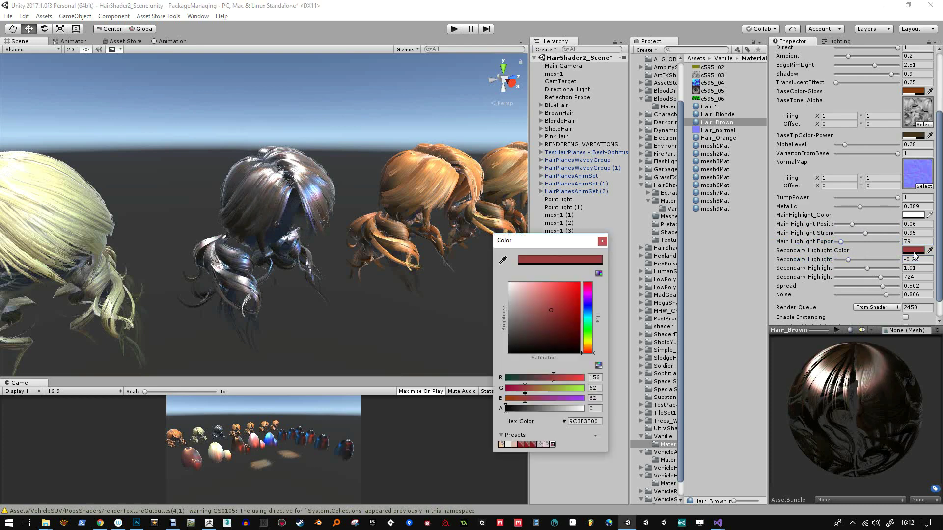
{"action": "left_click_drag", "start_coordinate": [592, 347], "coordinate": [591, 349]}
{"action": "left_click_drag", "start_coordinate": [572, 308], "coordinate": [576, 300]}
{"action": "left_click", "coordinate": [602, 242]}
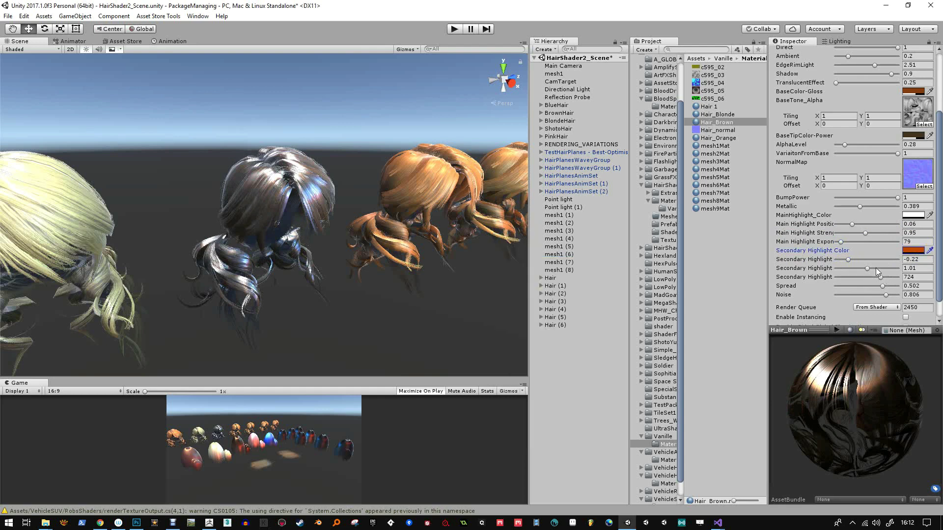
Set the three secondary highlight values to -0.54, 1 and 335, Spread to -0.26, Noise to 0.647 and AlphaLevel to 0.27.
{"action": "left_click_drag", "start_coordinate": [876, 269], "coordinate": [856, 290]}
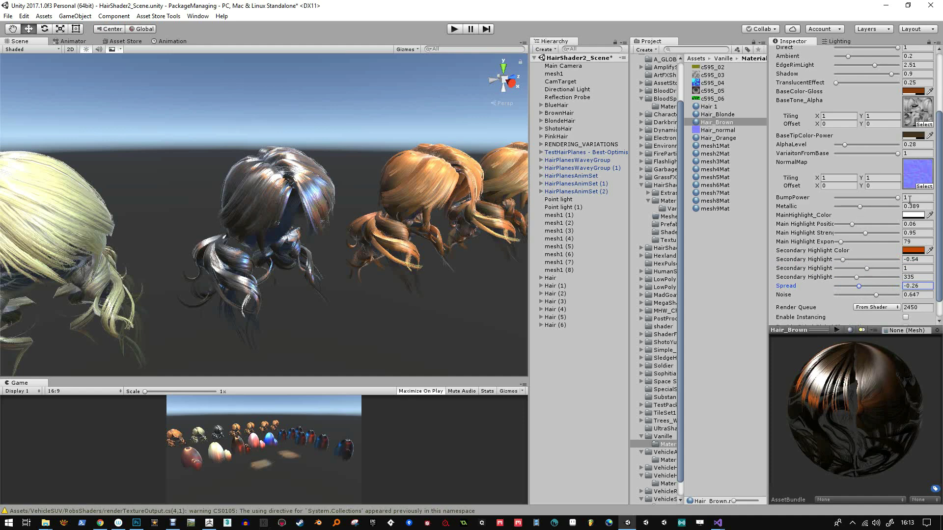
{"action": "mouse_move", "coordinate": [845, 145]}
{"action": "left_mouse_down"}
{"action": "mouse_move", "coordinate": [858, 147]}
{"action": "mouse_move", "coordinate": [845, 146]}
{"action": "left_mouse_up"}
Toggle the scene lighting, then reduce the main highlight strength to 0.38 and the second secondary highlight value to 0.6.
{"action": "left_click_drag", "start_coordinate": [209, 218], "coordinate": [393, 209], "text": "alt"}
{"action": "left_click", "coordinate": [86, 50]}
{"action": "left_click_drag", "start_coordinate": [863, 233], "coordinate": [848, 233]}
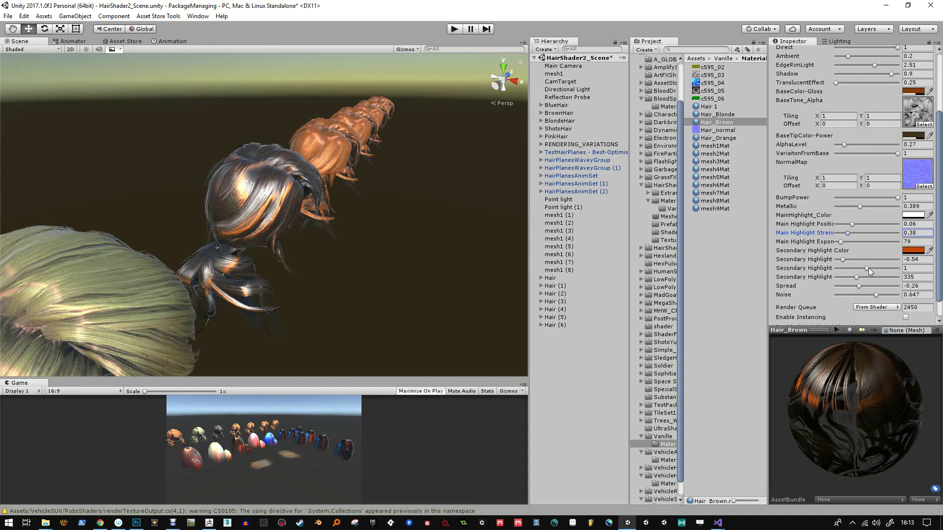
{"action": "mouse_move", "coordinate": [868, 269]}
{"action": "left_mouse_down"}
{"action": "mouse_move", "coordinate": [838, 270]}
{"action": "mouse_move", "coordinate": [856, 269]}
{"action": "left_mouse_up"}
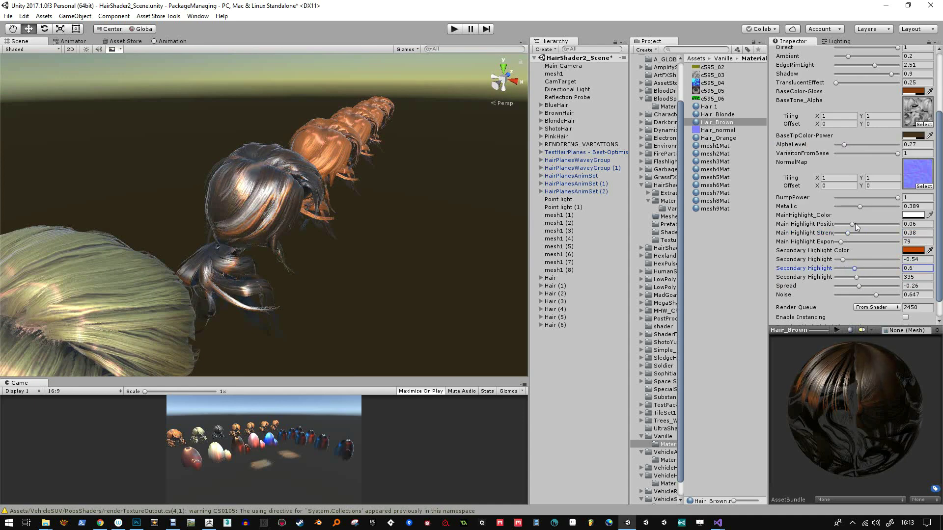
Change Hair_Brown's BaseTipColor-Power to a warmer brown with hex value 7846107C.
{"action": "left_click", "coordinate": [912, 135]}
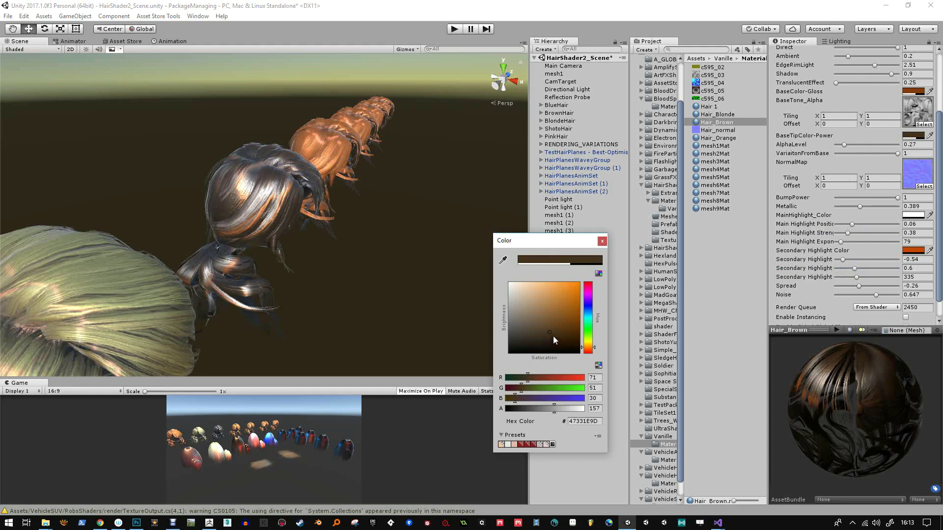
{"action": "left_click_drag", "start_coordinate": [554, 336], "coordinate": [570, 323]}
{"action": "mouse_move", "coordinate": [552, 411]}
{"action": "left_mouse_down"}
{"action": "mouse_move", "coordinate": [515, 412]}
{"action": "mouse_move", "coordinate": [567, 411]}
{"action": "mouse_move", "coordinate": [501, 409]}
{"action": "mouse_move", "coordinate": [544, 411]}
{"action": "left_mouse_up"}
{"action": "mouse_move", "coordinate": [565, 326]}
{"action": "left_mouse_down"}
{"action": "mouse_move", "coordinate": [553, 293]}
{"action": "mouse_move", "coordinate": [569, 320]}
{"action": "left_mouse_up"}
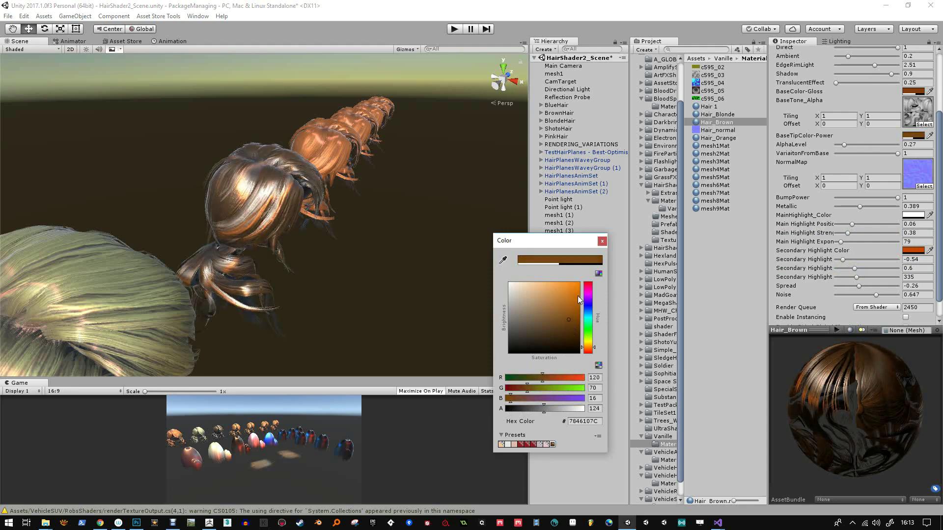
{"action": "left_click", "coordinate": [602, 241]}
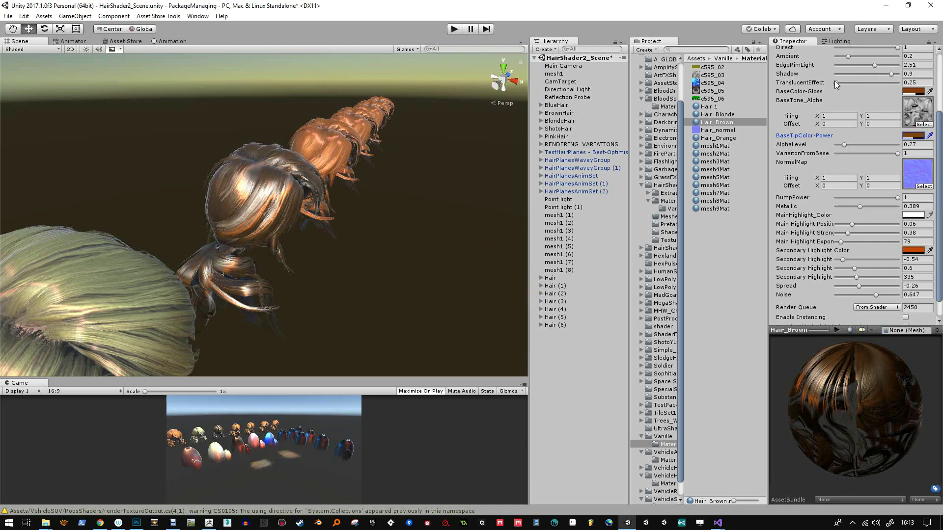
Set Hair_Brown's TranslucentEffect to 8.8, checking the brown hair from several angles.
{"action": "mouse_move", "coordinate": [837, 81]}
{"action": "left_mouse_down"}
{"action": "mouse_move", "coordinate": [888, 83]}
{"action": "mouse_move", "coordinate": [848, 84]}
{"action": "left_mouse_up"}
{"action": "left_click_drag", "start_coordinate": [345, 208], "coordinate": [758, 228], "text": "alt"}
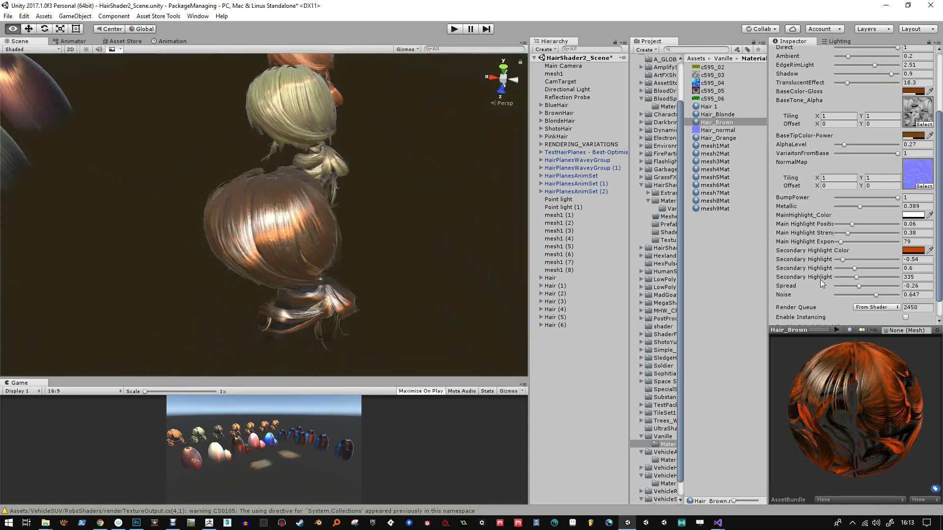
{"action": "left_click_drag", "start_coordinate": [823, 283], "coordinate": [462, 239], "text": "alt"}
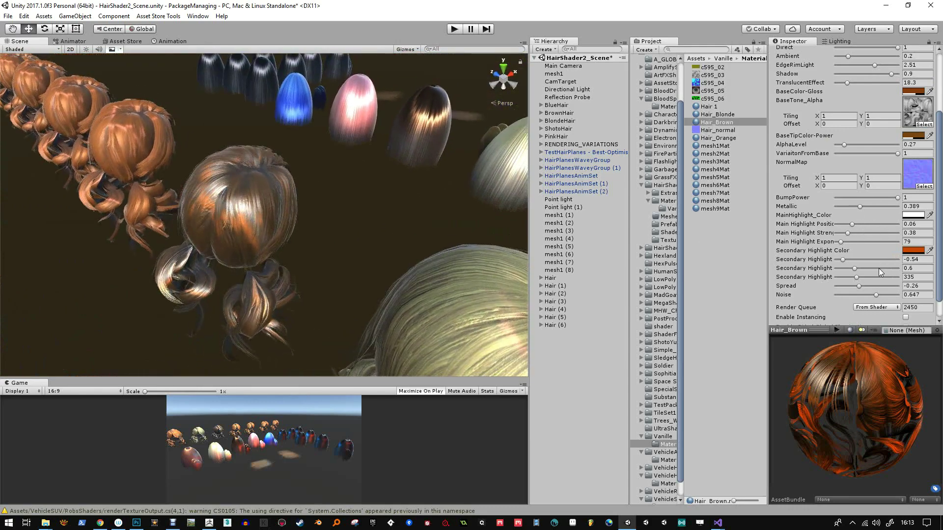
{"action": "left_click_drag", "start_coordinate": [847, 83], "coordinate": [841, 82]}
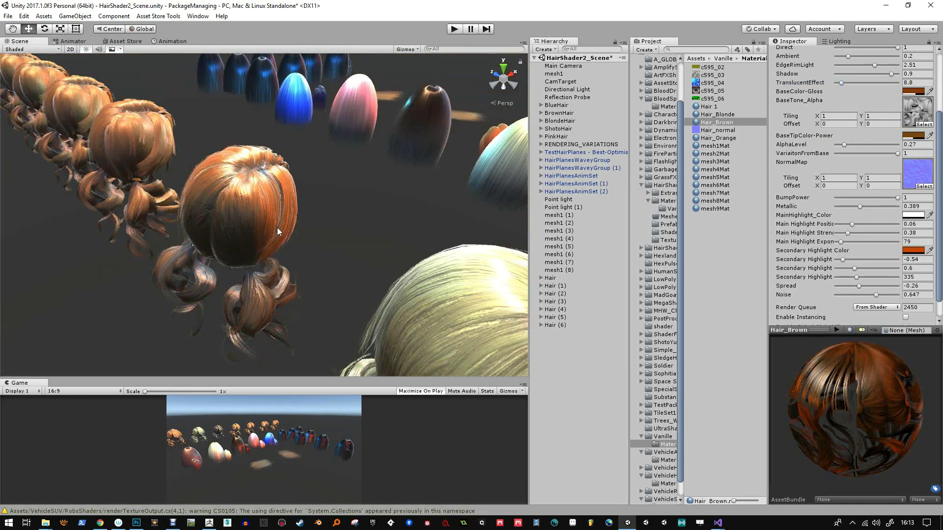
{"action": "left_click_drag", "start_coordinate": [277, 232], "coordinate": [932, 239], "text": "alt"}
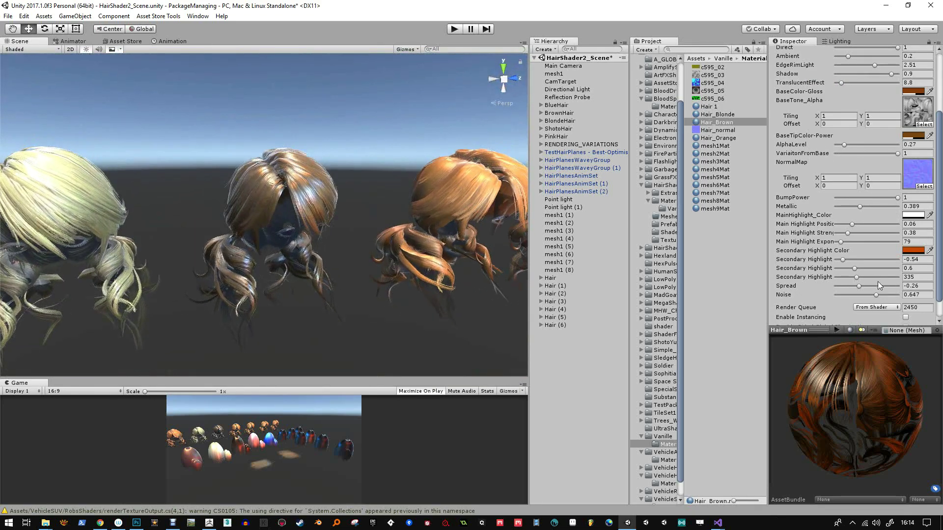
Change Hair_Brown's Secondary Highlight Color to a muted dark brown.
{"action": "left_click", "coordinate": [913, 251]}
{"action": "mouse_move", "coordinate": [566, 308]}
{"action": "left_mouse_down"}
{"action": "mouse_move", "coordinate": [535, 307]}
{"action": "mouse_move", "coordinate": [543, 331]}
{"action": "left_mouse_up"}
{"action": "left_click", "coordinate": [602, 240]}
Set the three secondary highlight values to -0.25, 0.97 and 41, Spread to -0.29, Noise to 1 and main highlight position to 0.31.
{"action": "left_click_drag", "start_coordinate": [847, 260], "coordinate": [899, 294]}
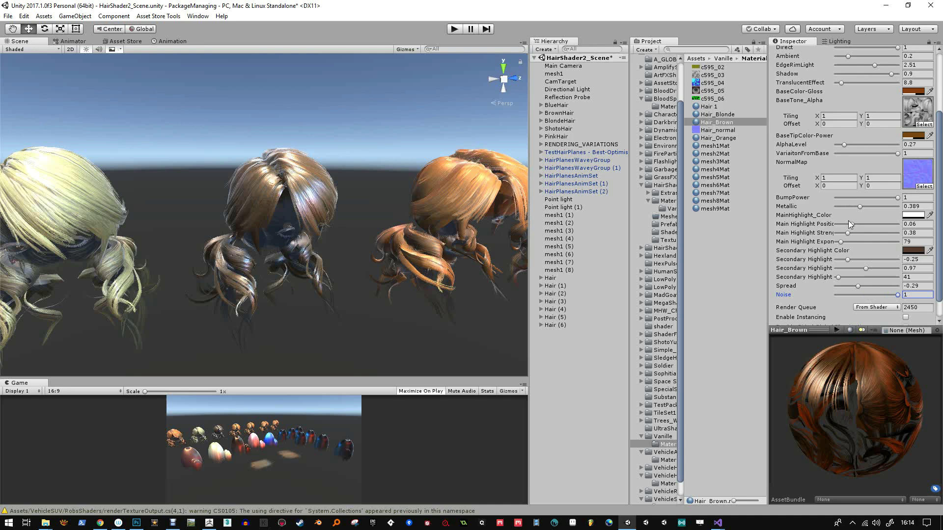
{"action": "mouse_move", "coordinate": [851, 224]}
{"action": "left_mouse_down"}
{"action": "mouse_move", "coordinate": [868, 221]}
{"action": "mouse_move", "coordinate": [858, 223]}
{"action": "left_mouse_up"}
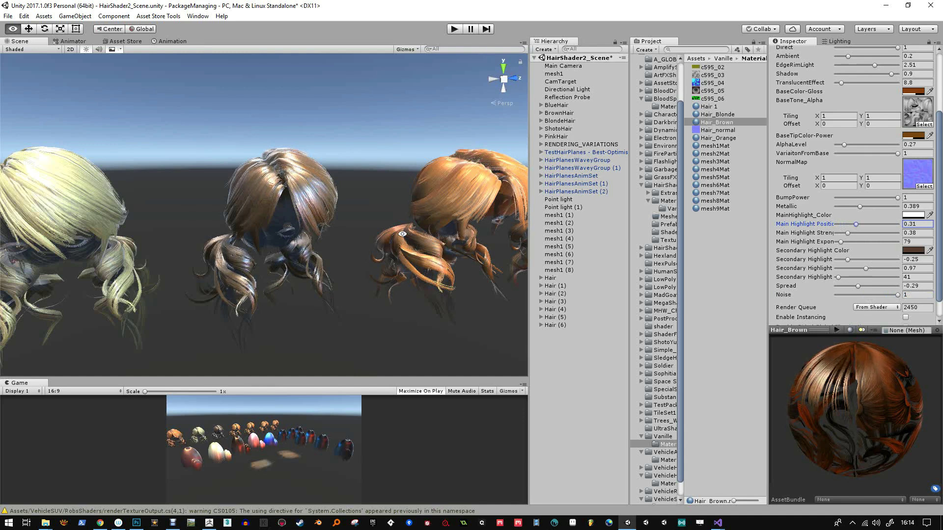
Duplicate the Hair_Brown material and name the copy Hair_Black.
{"action": "left_click_drag", "start_coordinate": [402, 233], "coordinate": [315, 264], "text": "alt"}
{"action": "scroll", "coordinate": [358, 265], "scroll_direction": "down", "scroll_amount": 4}
{"action": "right_click_drag", "start_coordinate": [316, 264], "coordinate": [362, 337], "text": "alt"}
{"action": "middle_click_drag", "start_coordinate": [361, 337], "coordinate": [340, 347], "text": "alt"}
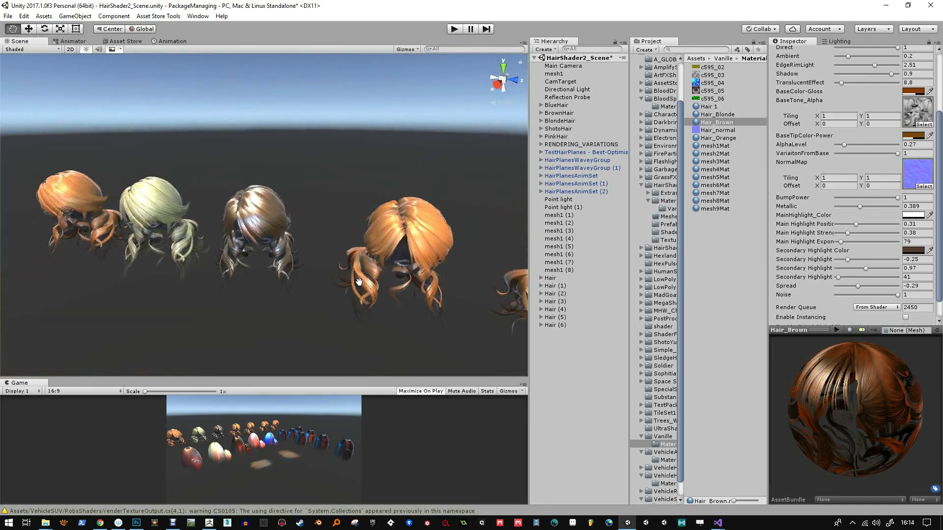
{"action": "left_click_drag", "start_coordinate": [340, 347], "coordinate": [412, 275], "text": "alt"}
{"action": "middle_click_drag", "start_coordinate": [412, 275], "coordinate": [300, 268], "text": "alt"}
{"action": "left_click_drag", "start_coordinate": [299, 268], "coordinate": [376, 275], "text": "alt"}
{"action": "left_click", "coordinate": [722, 123]}
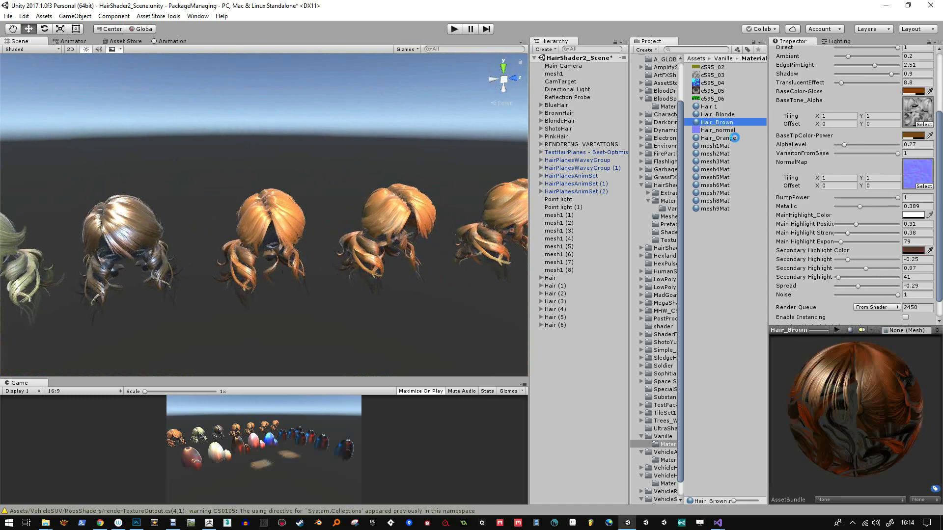
{"action": "key", "text": "ctrl+d"}
{"action": "key", "text": "F2"}
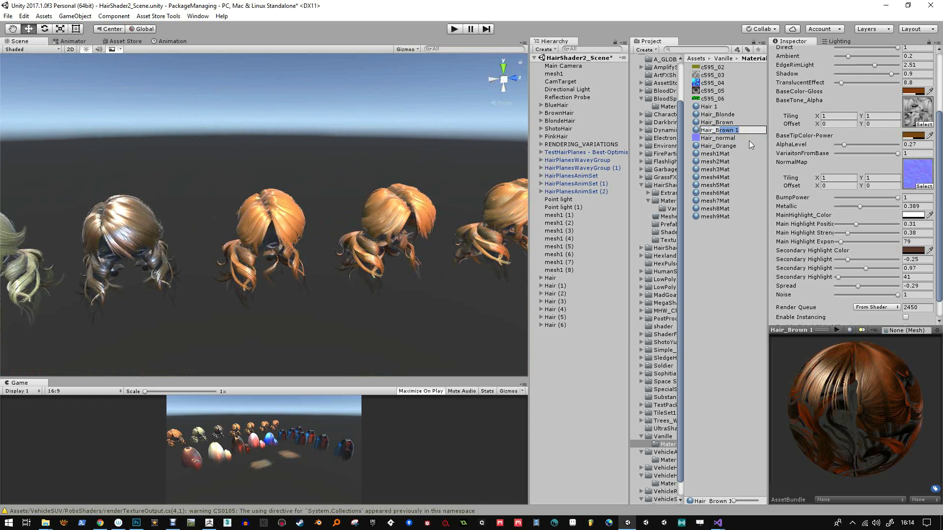
{"action": "key", "text": "Return"}
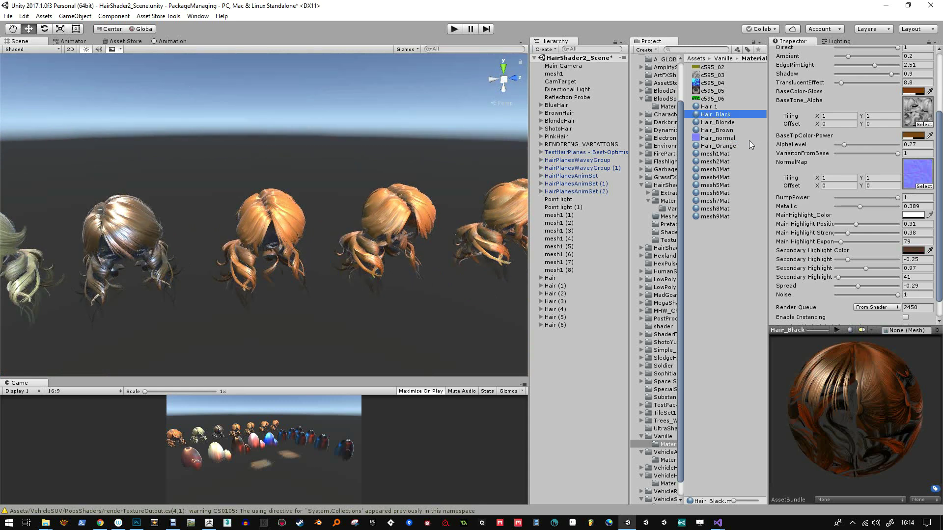
Apply the Hair_Black material to the orange hair model next to the brown one.
{"action": "left_click_drag", "start_coordinate": [719, 115], "coordinate": [290, 216]}
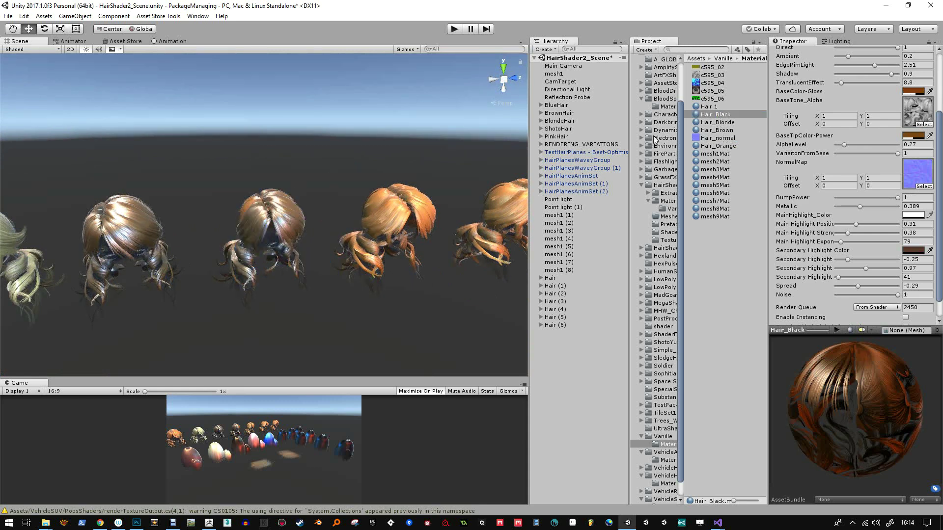
{"action": "left_click_drag", "start_coordinate": [711, 116], "coordinate": [267, 191]}
Change Hair_Black's BaseColor-Gloss to a neutral dark grey and its BaseTipColor-Power to near black.
{"action": "left_click", "coordinate": [915, 92]}
{"action": "left_click", "coordinate": [509, 342]}
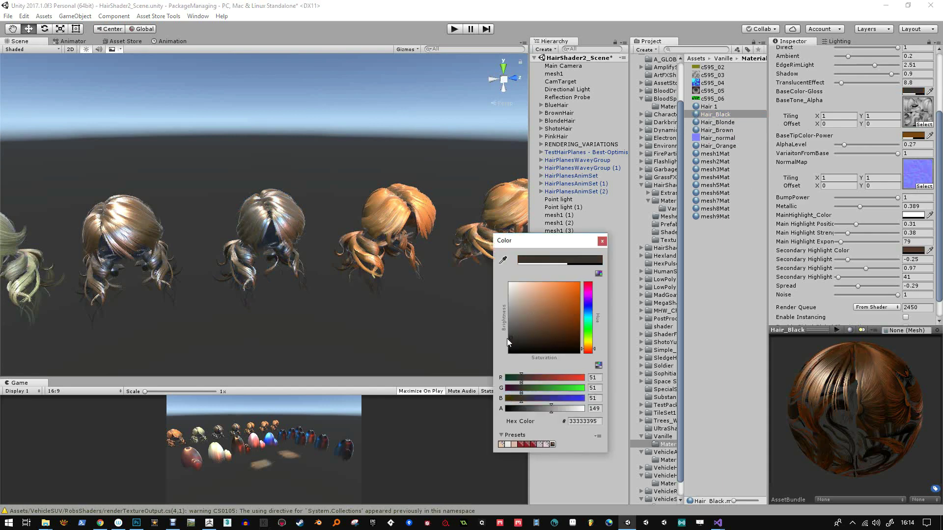
{"action": "left_click", "coordinate": [603, 242]}
{"action": "left_click", "coordinate": [915, 136]}
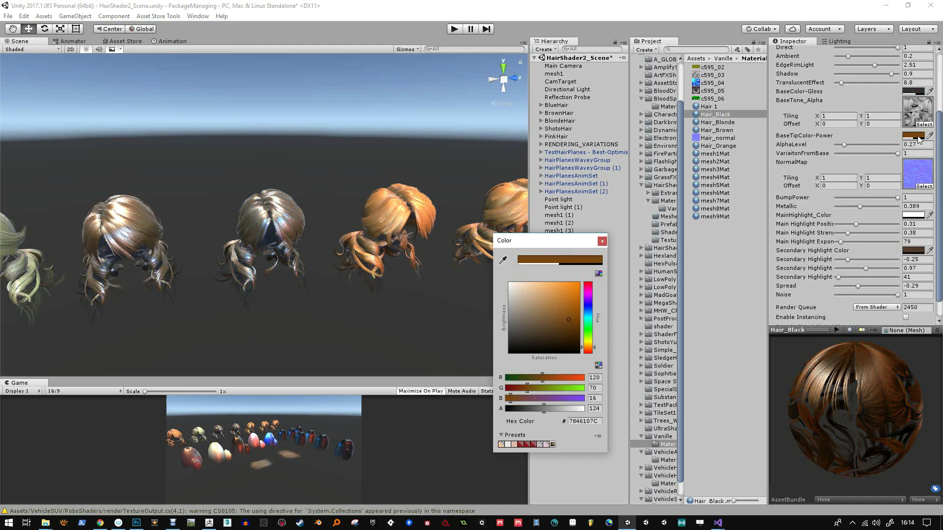
{"action": "left_click", "coordinate": [509, 346]}
{"action": "left_click", "coordinate": [602, 241]}
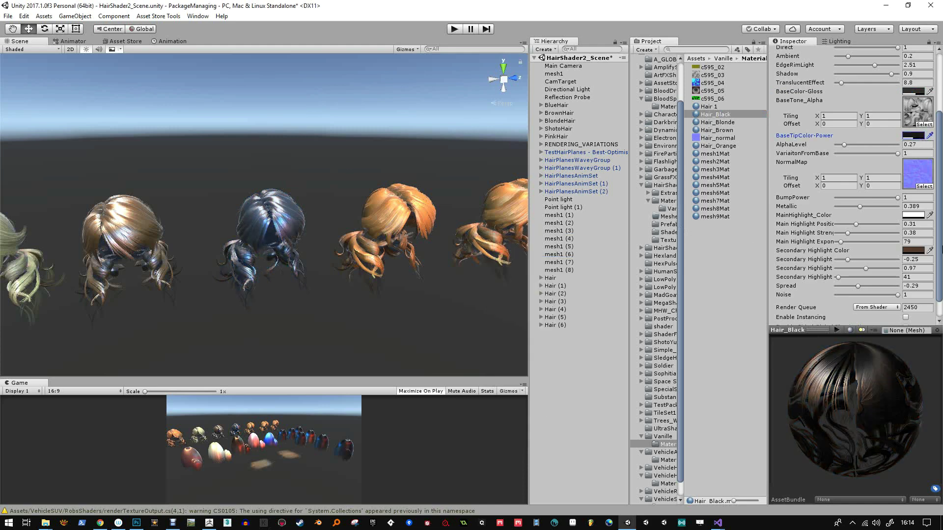
Darken Hair_Black's Secondary Highlight Color and MainHighlight_Color to near-black greys.
{"action": "left_click", "coordinate": [914, 251]}
{"action": "left_click_drag", "start_coordinate": [510, 344], "coordinate": [497, 343]}
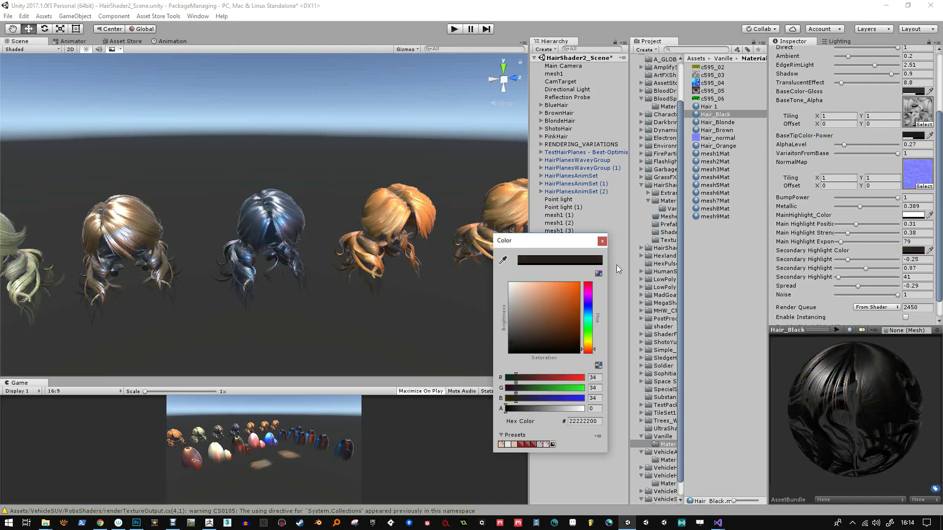
{"action": "left_click", "coordinate": [602, 242]}
{"action": "left_click", "coordinate": [912, 215]}
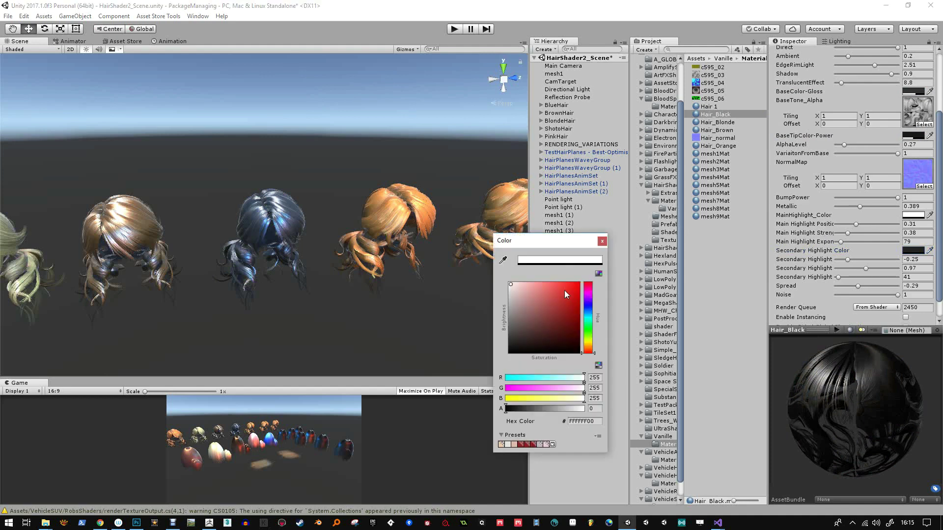
{"action": "left_click_drag", "start_coordinate": [508, 294], "coordinate": [500, 344]}
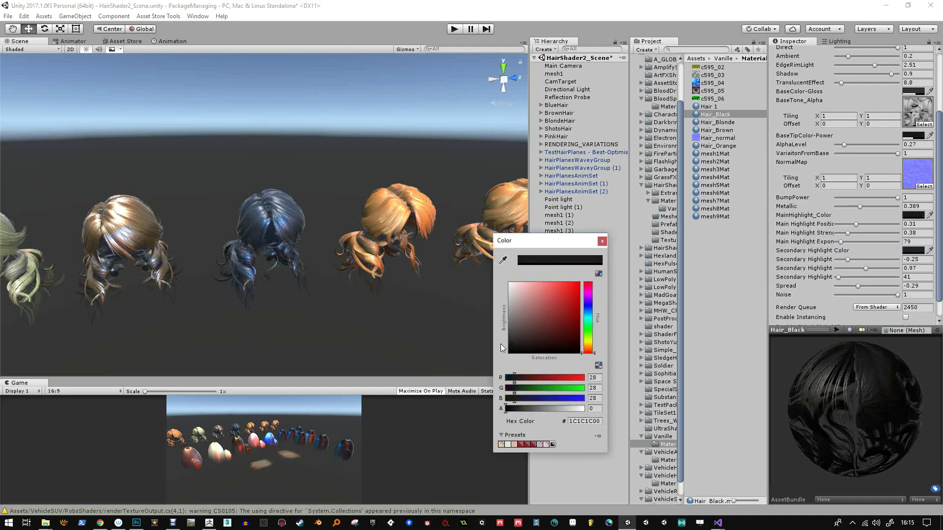
{"action": "left_click", "coordinate": [602, 243]}
Inspect the black hair up close, switching the Reflection Probe off and back on to compare its effect.
{"action": "left_click_drag", "start_coordinate": [290, 246], "coordinate": [350, 211], "text": "alt"}
{"action": "right_click_drag", "start_coordinate": [349, 211], "coordinate": [352, 400], "text": "alt"}
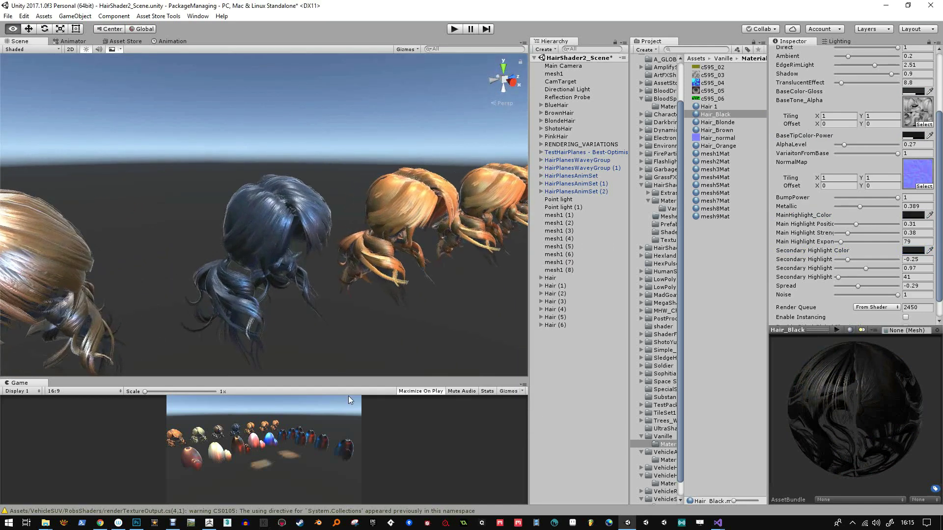
{"action": "right_click_drag", "start_coordinate": [349, 244], "coordinate": [351, 294], "text": "alt"}
{"action": "left_click_drag", "start_coordinate": [307, 158], "coordinate": [303, 145], "text": "alt"}
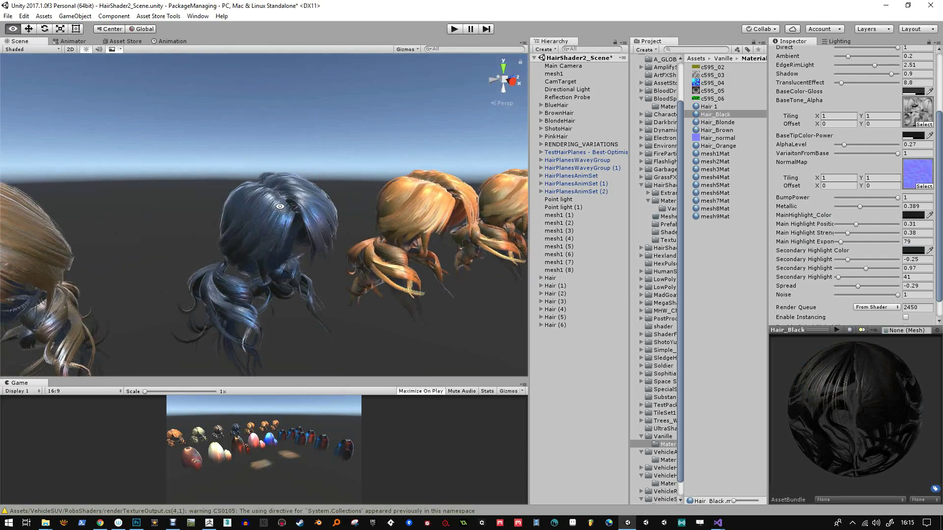
{"action": "left_click_drag", "start_coordinate": [280, 207], "coordinate": [268, 148], "text": "alt"}
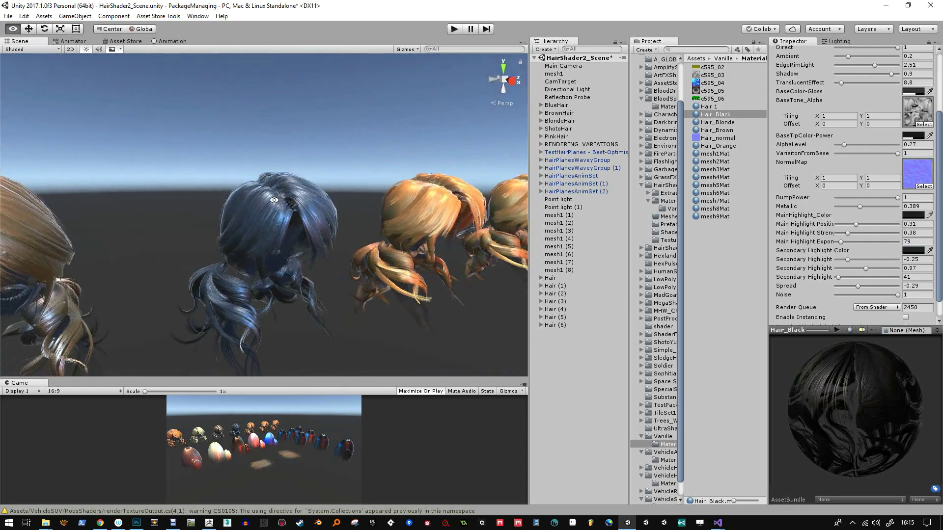
{"action": "left_click", "coordinate": [568, 96]}
{"action": "left_click", "coordinate": [789, 51]}
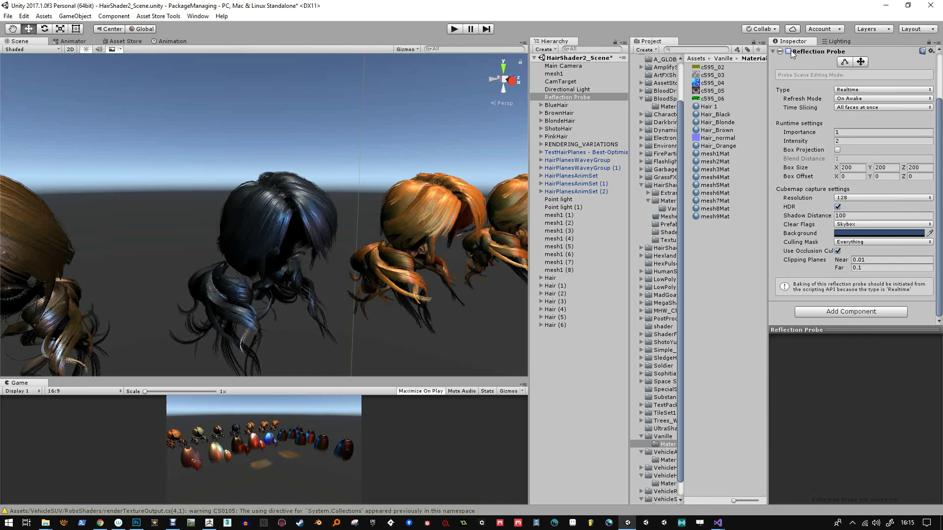
{"action": "left_click_drag", "start_coordinate": [256, 206], "coordinate": [373, 206], "text": "alt"}
{"action": "left_click", "coordinate": [789, 51]}
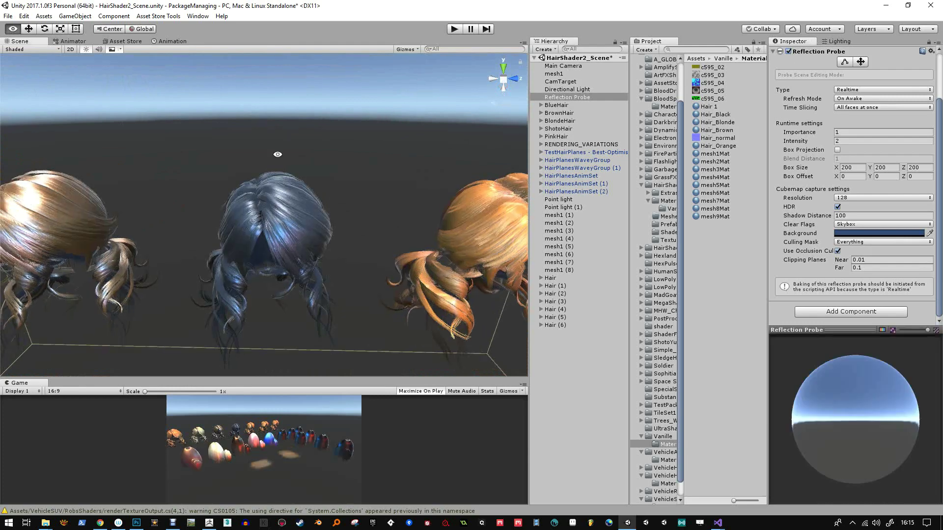
{"action": "mouse_move", "coordinate": [276, 154]}
{"action": "left_mouse_down", "text": "alt"}
{"action": "mouse_move", "coordinate": [282, 184]}
{"action": "mouse_move", "coordinate": [284, 164]}
{"action": "left_mouse_up", "text": "alt"}
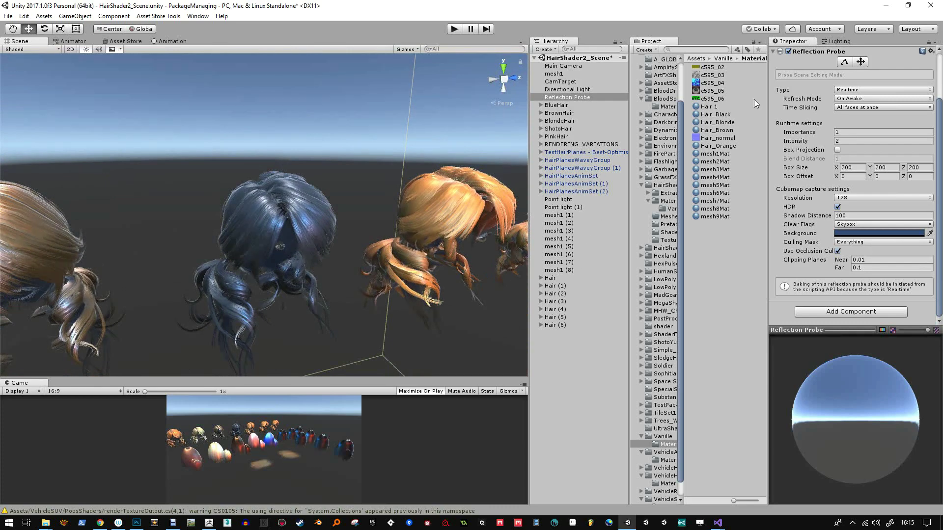
Lower the alpha of Hair_Black's BaseColor-Gloss to 88 and darken the colour to black.
{"action": "left_click", "coordinate": [724, 132]}
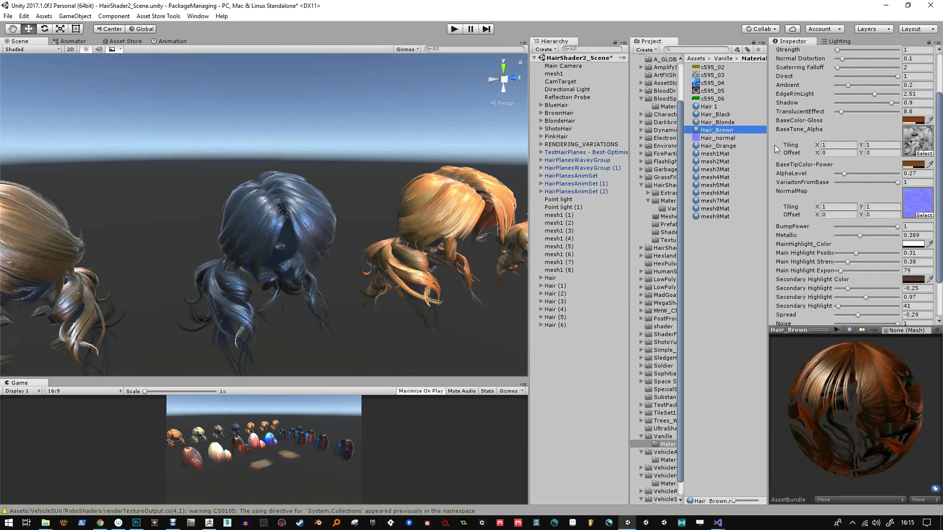
{"action": "left_click", "coordinate": [722, 114]}
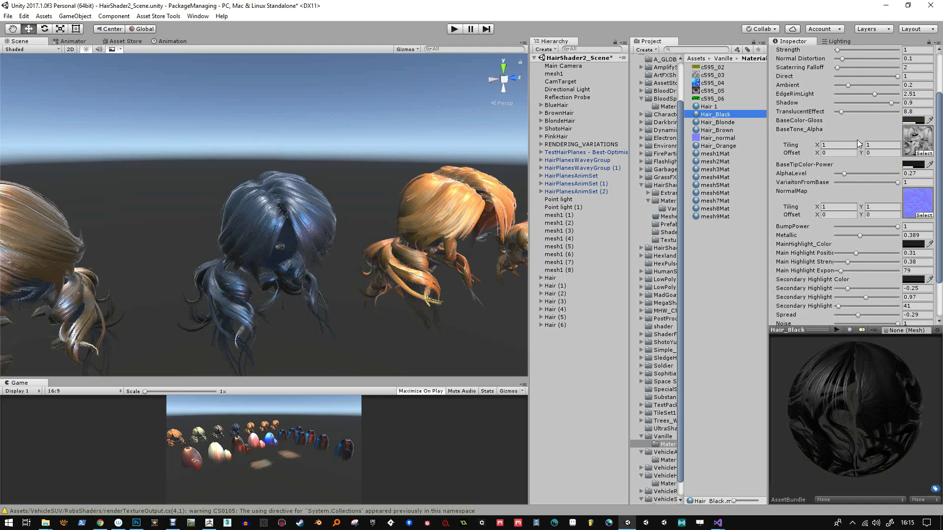
{"action": "left_click", "coordinate": [914, 121]}
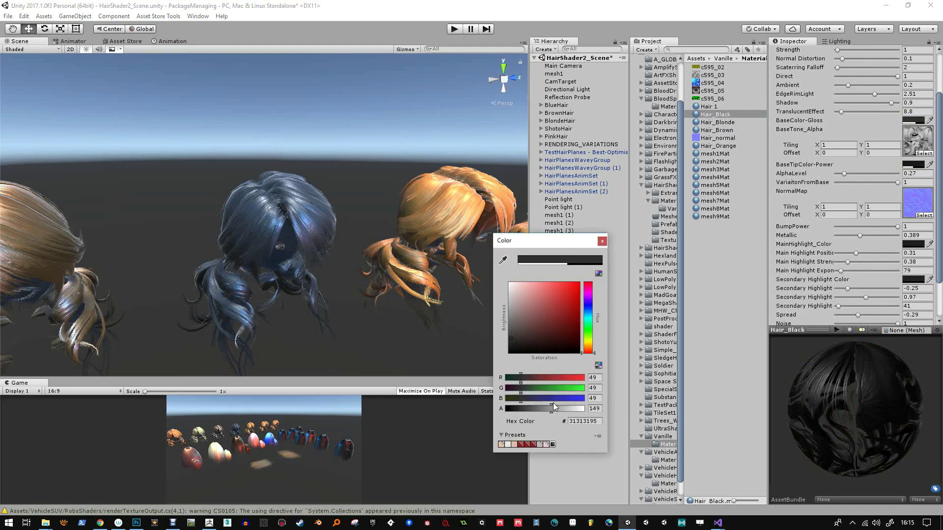
{"action": "mouse_move", "coordinate": [553, 406]}
{"action": "left_mouse_down"}
{"action": "mouse_move", "coordinate": [514, 411]}
{"action": "mouse_move", "coordinate": [564, 411]}
{"action": "mouse_move", "coordinate": [514, 412]}
{"action": "mouse_move", "coordinate": [535, 411]}
{"action": "left_mouse_up"}
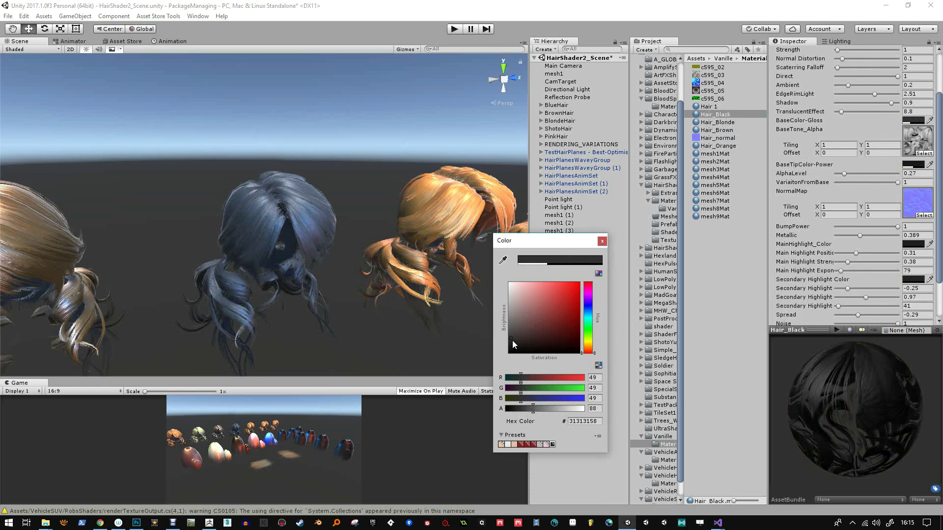
{"action": "left_click_drag", "start_coordinate": [512, 340], "coordinate": [508, 352]}
{"action": "left_click", "coordinate": [603, 241]}
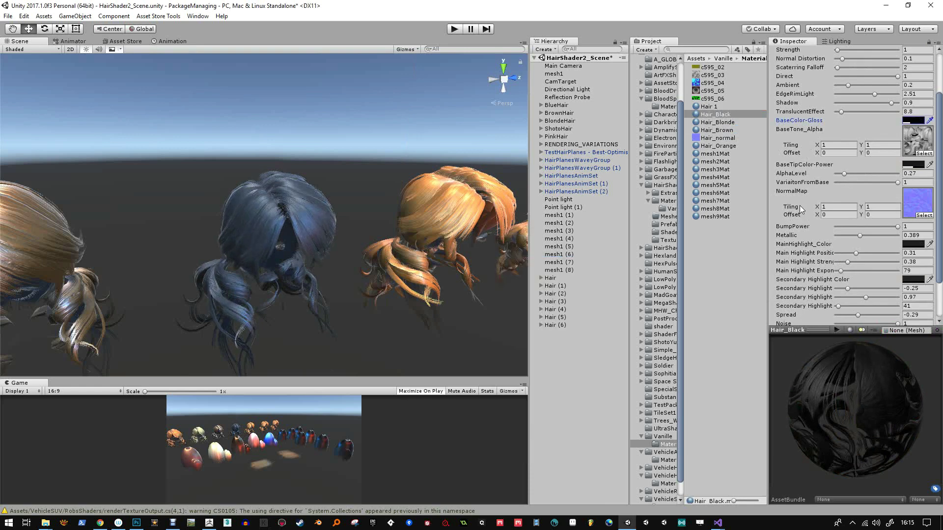
Set Hair_Black's BaseTipColor-Power to pure black with an alpha of 120.
{"action": "left_click", "coordinate": [914, 164]}
{"action": "left_click_drag", "start_coordinate": [544, 410], "coordinate": [518, 412]}
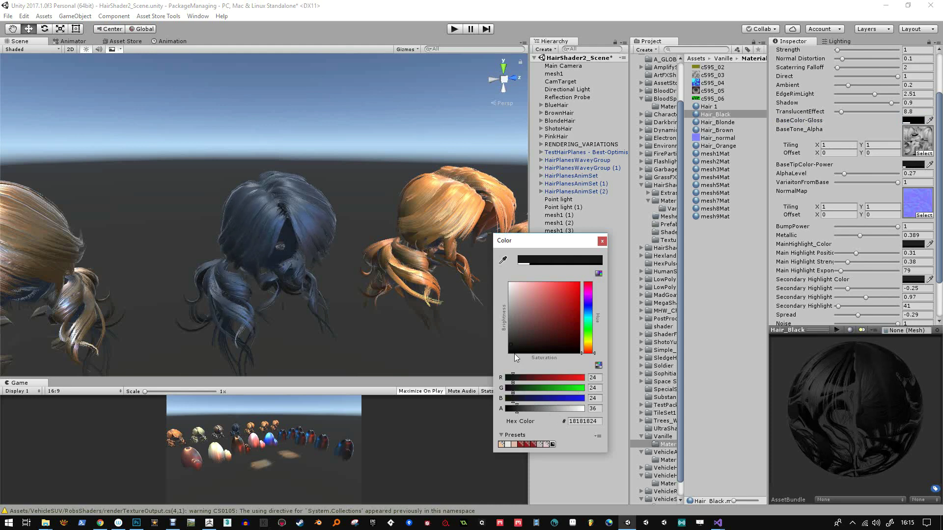
{"action": "left_click_drag", "start_coordinate": [515, 353], "coordinate": [510, 353]}
{"action": "left_click_drag", "start_coordinate": [522, 408], "coordinate": [547, 416]}
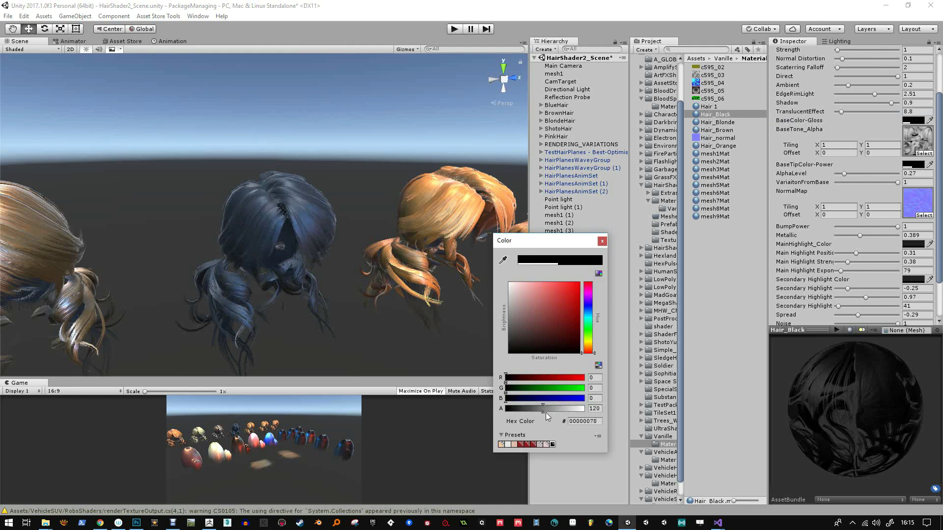
{"action": "left_click", "coordinate": [602, 241]}
Set AlphaLevel to 0.29, Metallic 0.675, main highlight position -0.26 and strength 0.92, last two secondary highlight values 1.05 and 247, and Spread 0.42.
{"action": "mouse_move", "coordinate": [845, 174]}
{"action": "left_mouse_down"}
{"action": "mouse_move", "coordinate": [868, 175]}
{"action": "mouse_move", "coordinate": [844, 175]}
{"action": "left_mouse_up"}
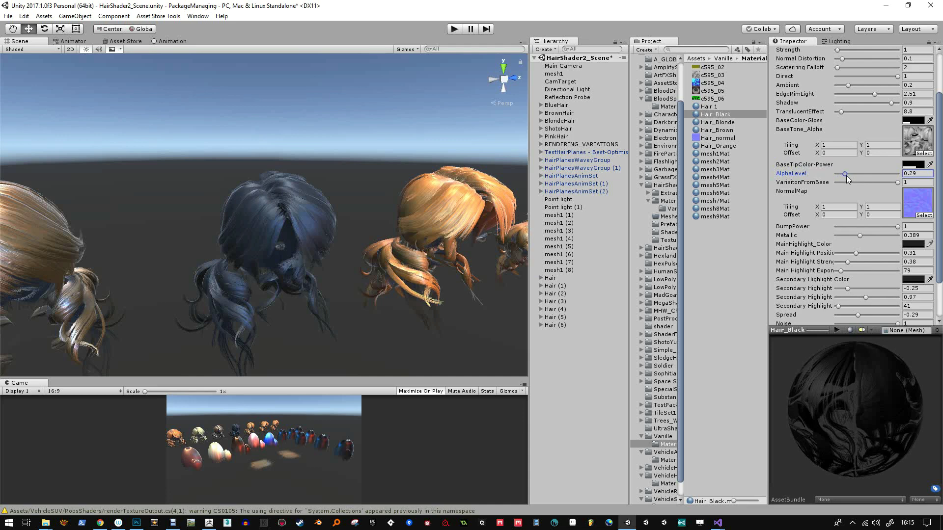
{"action": "left_click", "coordinate": [898, 183]}
{"action": "mouse_move", "coordinate": [897, 227]}
{"action": "left_mouse_down"}
{"action": "mouse_move", "coordinate": [846, 252]}
{"action": "mouse_move", "coordinate": [875, 261]}
{"action": "mouse_move", "coordinate": [846, 289]}
{"action": "mouse_move", "coordinate": [873, 297]}
{"action": "mouse_move", "coordinate": [847, 305]}
{"action": "mouse_move", "coordinate": [880, 312]}
{"action": "left_mouse_up"}
{"action": "right_click_drag", "start_coordinate": [339, 236], "coordinate": [335, 235]}
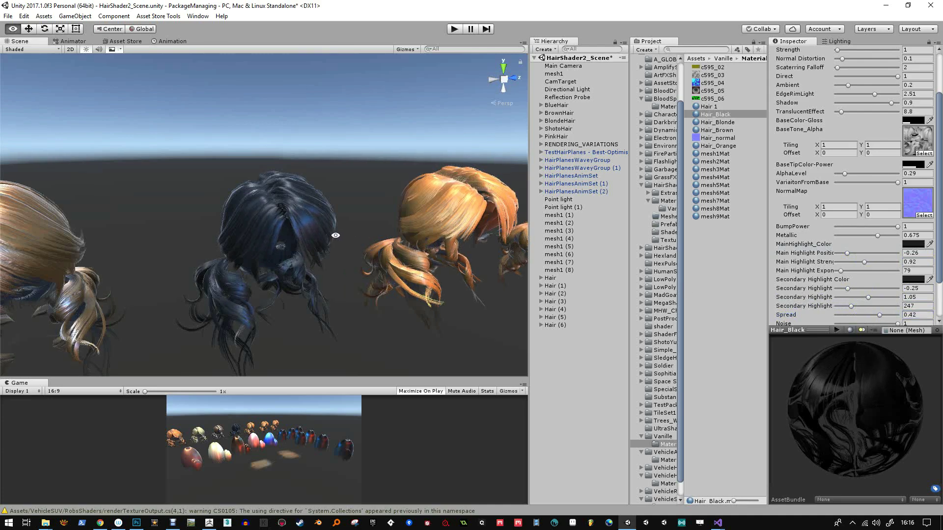
Set Hair_Black's Spread to 1 and Noise to 0.587.
{"action": "left_click_drag", "start_coordinate": [335, 235], "coordinate": [331, 258], "text": "alt"}
{"action": "scroll", "coordinate": [330, 231], "scroll_direction": "down", "scroll_amount": 4}
{"action": "left_click_drag", "start_coordinate": [331, 206], "coordinate": [60, 280], "text": "alt"}
{"action": "right_click_drag", "start_coordinate": [145, 254], "coordinate": [250, 202], "text": "alt"}
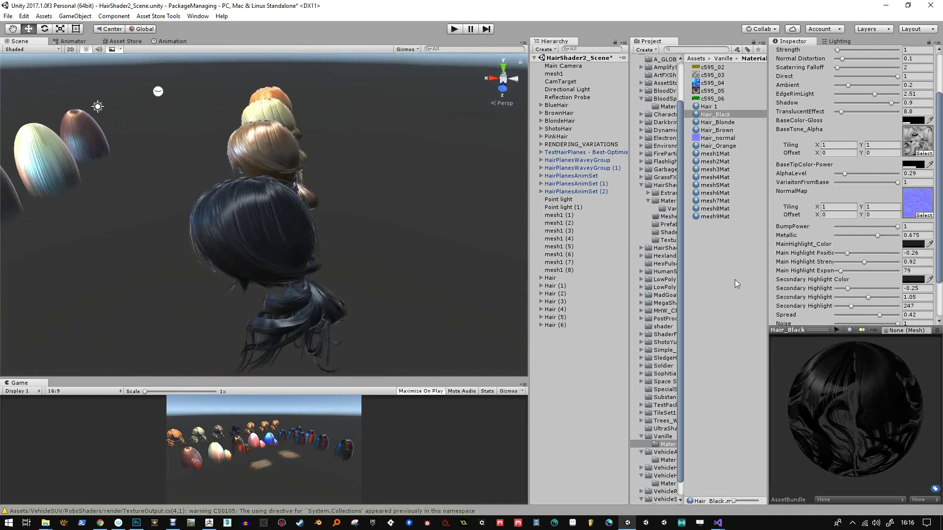
{"action": "scroll", "coordinate": [899, 268], "scroll_direction": "down", "scroll_amount": 1}
{"action": "mouse_move", "coordinate": [879, 287]}
{"action": "left_mouse_down"}
{"action": "mouse_move", "coordinate": [866, 287]}
{"action": "mouse_move", "coordinate": [895, 297]}
{"action": "mouse_move", "coordinate": [865, 285]}
{"action": "mouse_move", "coordinate": [803, 285]}
{"action": "left_mouse_up"}
{"action": "left_click", "coordinate": [898, 295]}
{"action": "left_click", "coordinate": [906, 295]}
{"action": "mouse_move", "coordinate": [897, 295]}
{"action": "left_mouse_down"}
{"action": "mouse_move", "coordinate": [839, 301]}
{"action": "mouse_move", "coordinate": [913, 301]}
{"action": "left_mouse_up"}
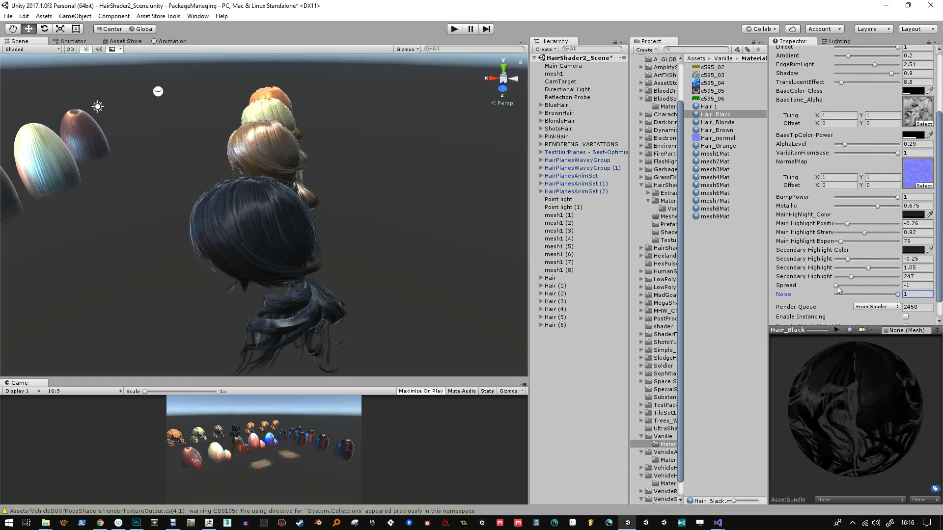
{"action": "mouse_move", "coordinate": [836, 287]}
{"action": "left_mouse_down"}
{"action": "mouse_move", "coordinate": [901, 289]}
{"action": "mouse_move", "coordinate": [830, 298]}
{"action": "mouse_move", "coordinate": [872, 298]}
{"action": "left_mouse_up"}
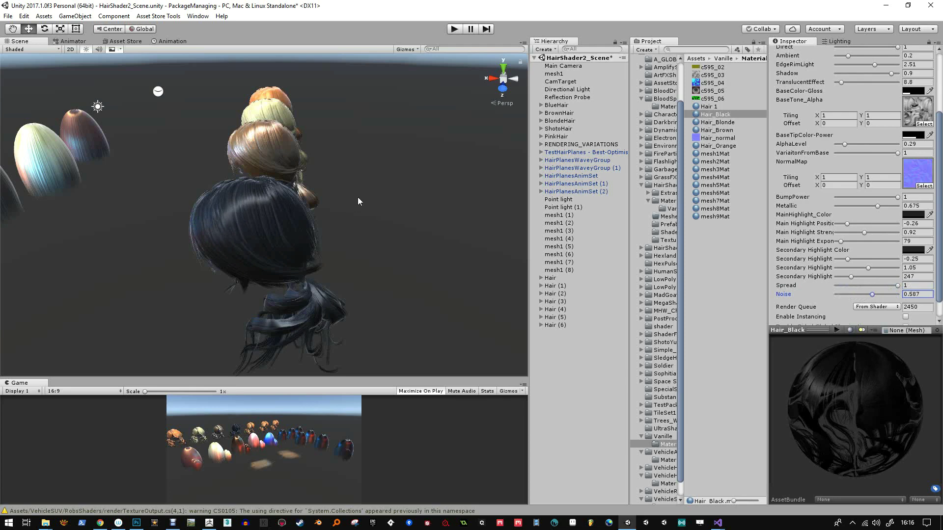
{"action": "mouse_move", "coordinate": [359, 200]}
{"action": "left_mouse_down", "text": "alt"}
{"action": "mouse_move", "coordinate": [250, 257]}
{"action": "mouse_move", "coordinate": [255, 103]}
{"action": "mouse_move", "coordinate": [421, 301]}
{"action": "mouse_move", "coordinate": [475, 266]}
{"action": "left_mouse_up", "text": "alt"}
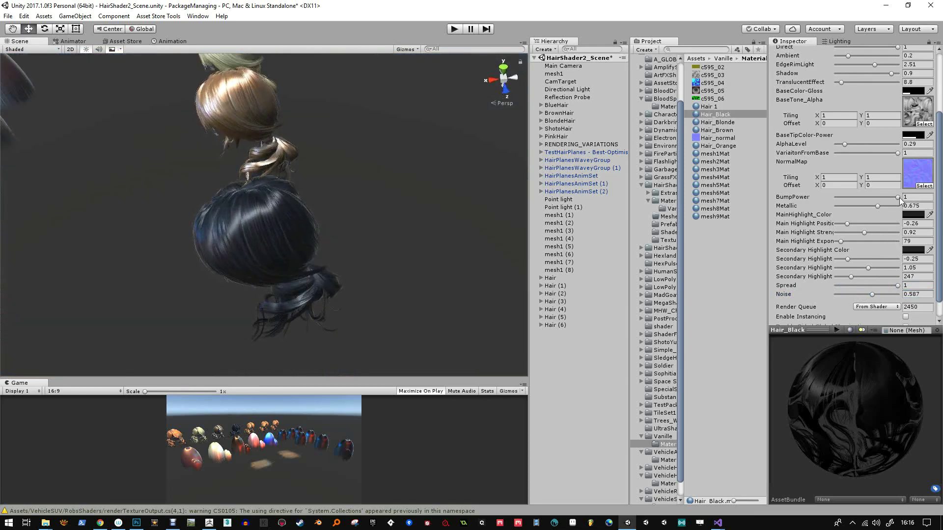
Duplicate the Hair_Brown material, name the copy Hair_Blue and apply it to the orange hair model beside the black one.
{"action": "left_click_drag", "start_coordinate": [113, 160], "coordinate": [295, 246], "text": "alt"}
{"action": "left_click", "coordinate": [722, 131]}
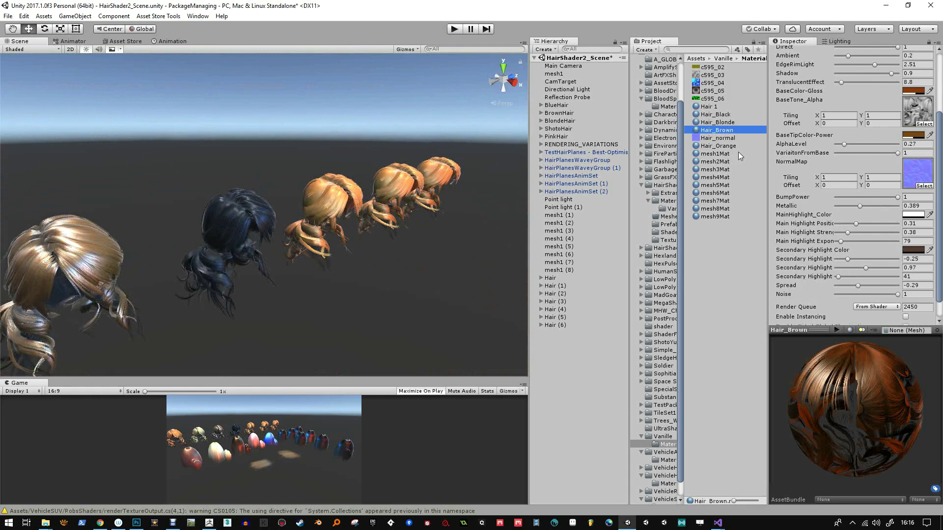
{"action": "key", "text": "ctrl+d"}
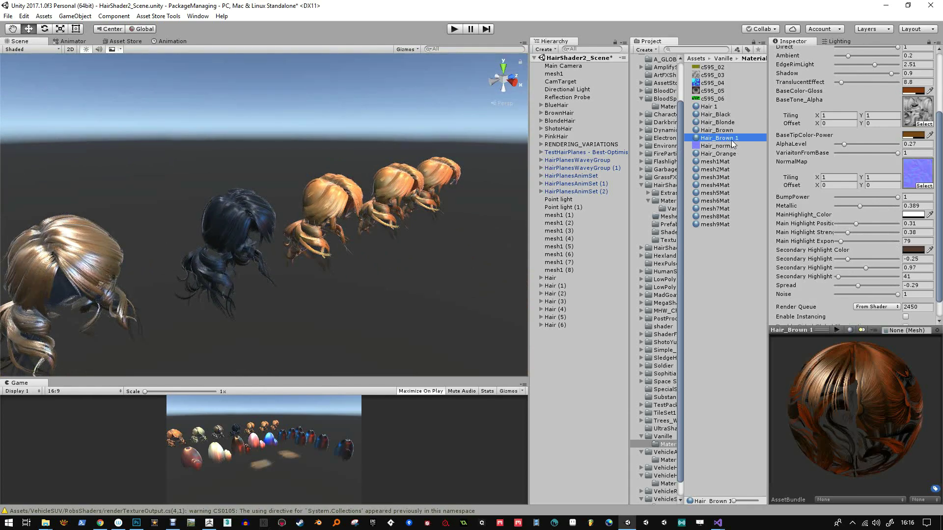
{"action": "left_click", "coordinate": [732, 140]}
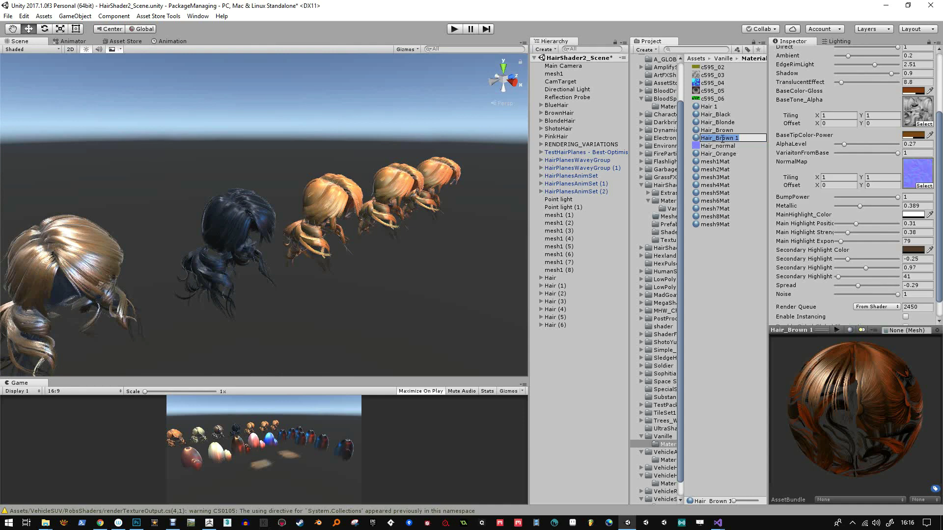
{"action": "left_click_drag", "start_coordinate": [723, 140], "coordinate": [746, 139]}
{"action": "type", "text": "lue"}
{"action": "key", "text": "Return"}
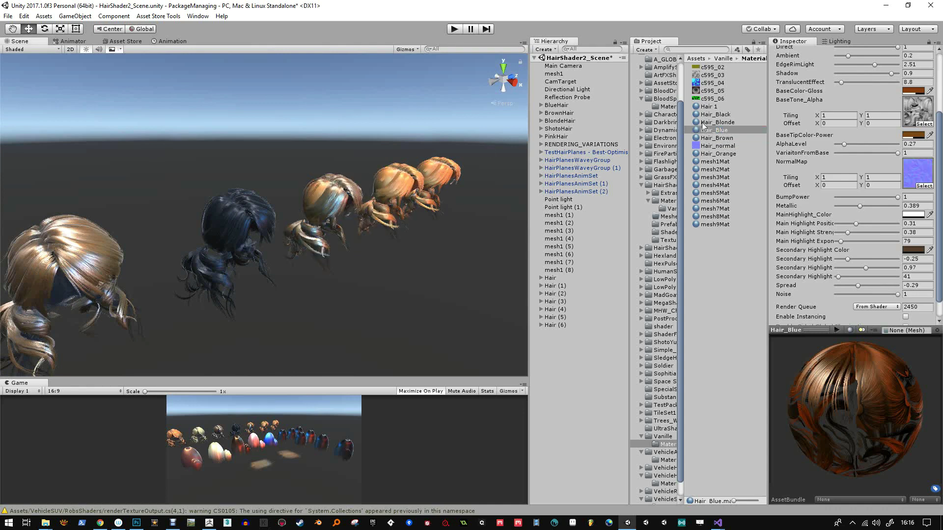
Focus on the Hair (4) model and set Hair_Blue's BaseColor-Gloss to a bright blue.
{"action": "left_click_drag", "start_coordinate": [364, 186], "coordinate": [349, 203], "text": "alt"}
{"action": "left_click", "coordinate": [350, 207]}
{"action": "key", "text": "f"}
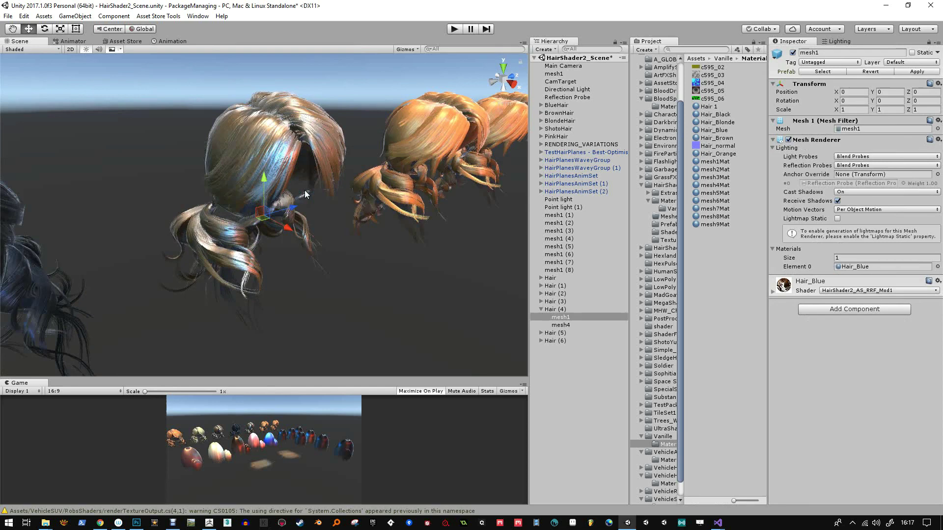
{"action": "left_click_drag", "start_coordinate": [354, 206], "coordinate": [361, 220], "text": "alt"}
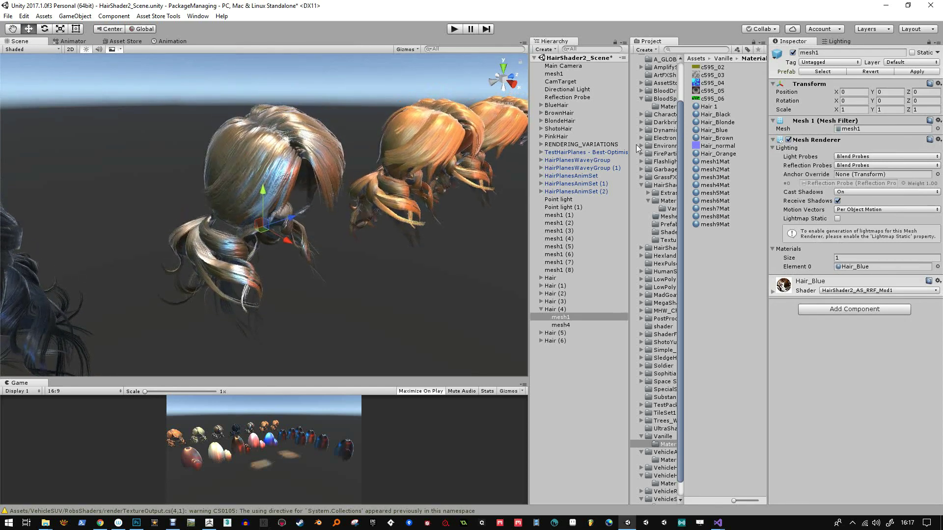
{"action": "left_click", "coordinate": [715, 131]}
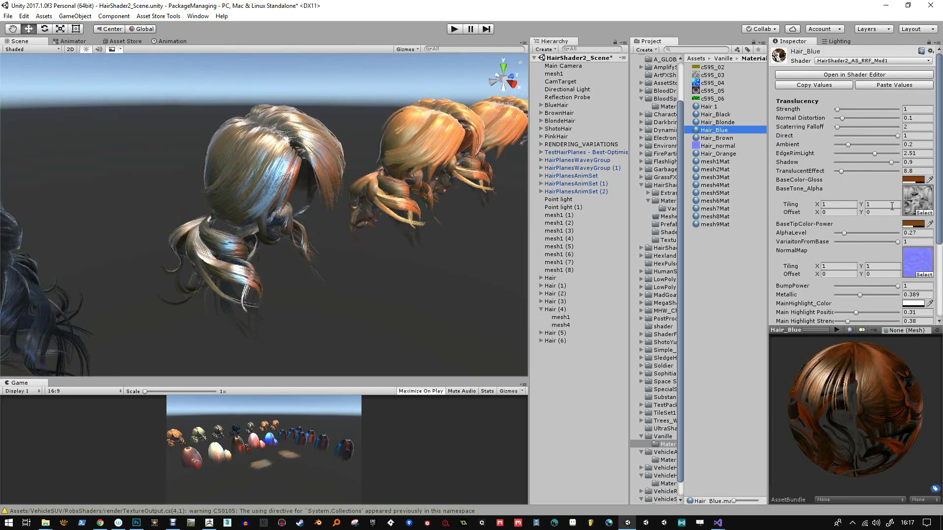
{"action": "left_click", "coordinate": [910, 181]}
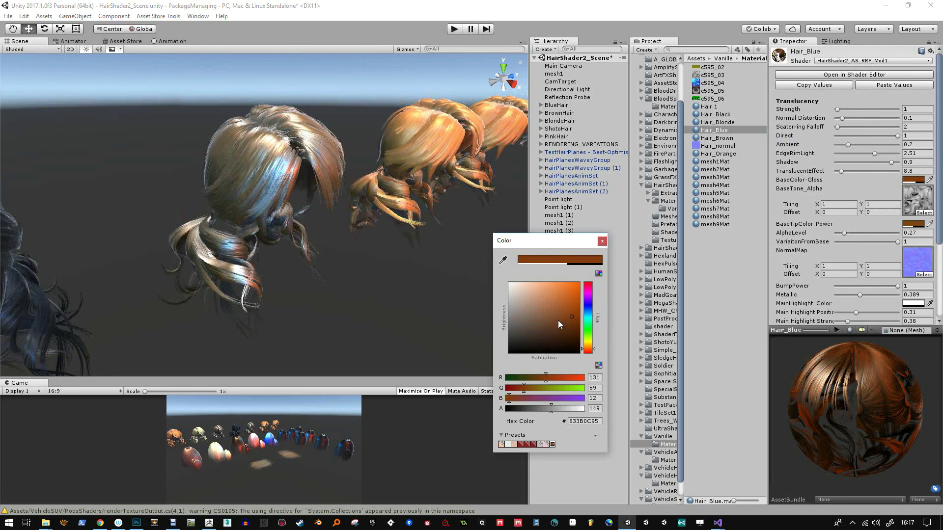
{"action": "left_click", "coordinate": [558, 320]}
{"action": "mouse_move", "coordinate": [587, 319]}
{"action": "left_mouse_down"}
{"action": "mouse_move", "coordinate": [570, 317]}
{"action": "mouse_move", "coordinate": [585, 294]}
{"action": "left_mouse_up"}
{"action": "left_click", "coordinate": [602, 240]}
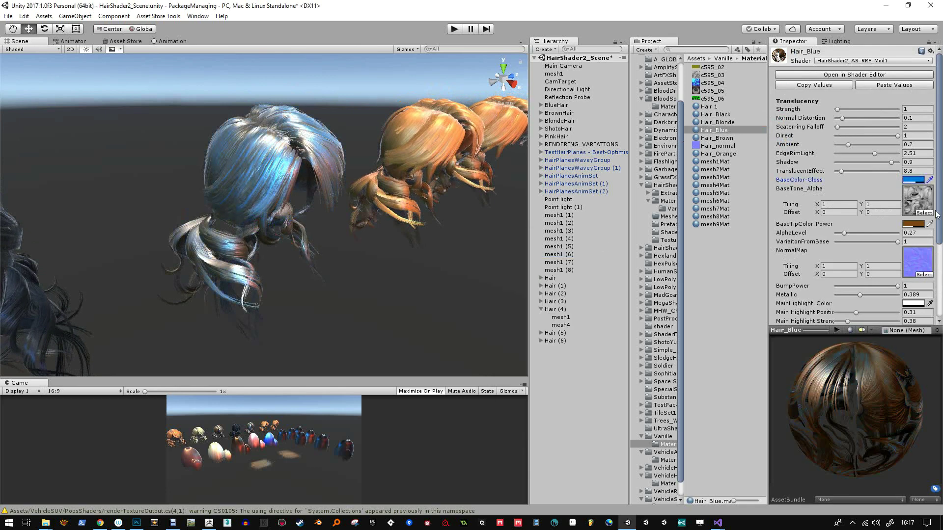
Set Hair_Blue's BaseTipColor-Power to a very dark blue.
{"action": "left_click", "coordinate": [914, 224]}
{"action": "left_click", "coordinate": [590, 350]}
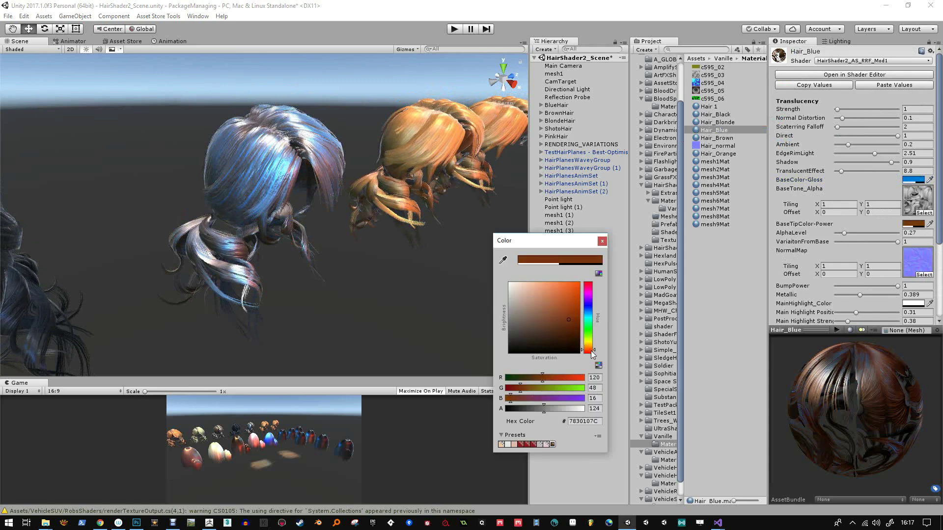
{"action": "mouse_move", "coordinate": [575, 328]}
{"action": "left_mouse_down"}
{"action": "mouse_move", "coordinate": [582, 346]}
{"action": "mouse_move", "coordinate": [592, 313]}
{"action": "left_mouse_up"}
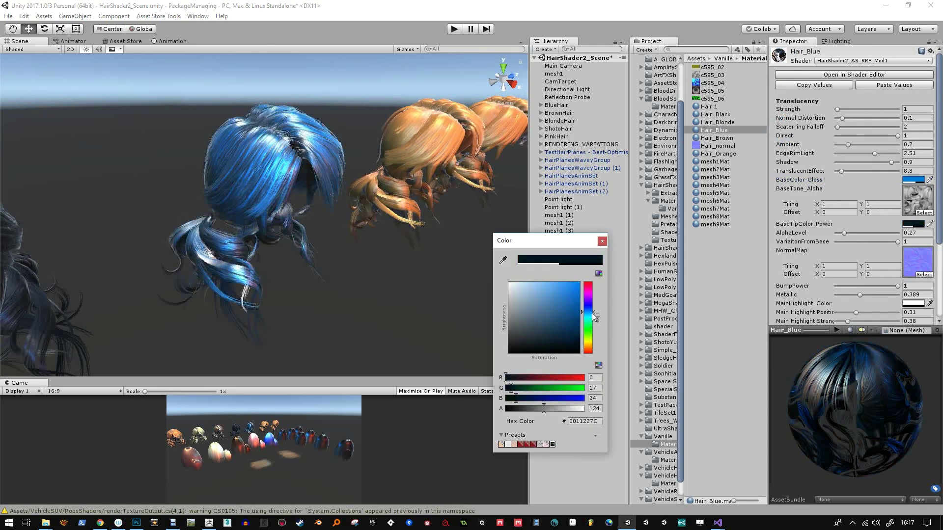
{"action": "left_click", "coordinate": [602, 241]}
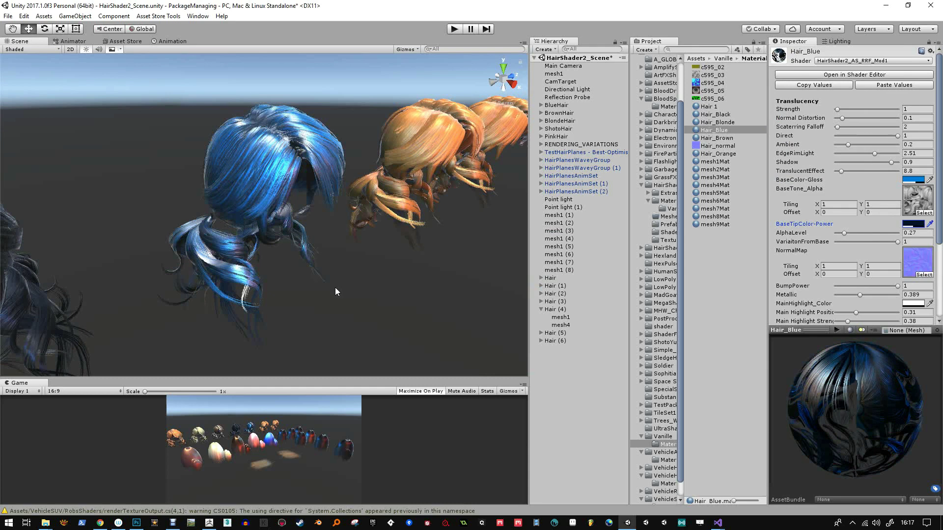
Lower the BaseColor-Gloss alpha, and set BumpPower to 0.976, Metallic to 0.214, AlphaLevel to 0.16 and VariaitonFromBase to 0.952.
{"action": "left_click", "coordinate": [913, 182]}
{"action": "left_click_drag", "start_coordinate": [548, 412], "coordinate": [529, 412]}
{"action": "left_click", "coordinate": [602, 242]}
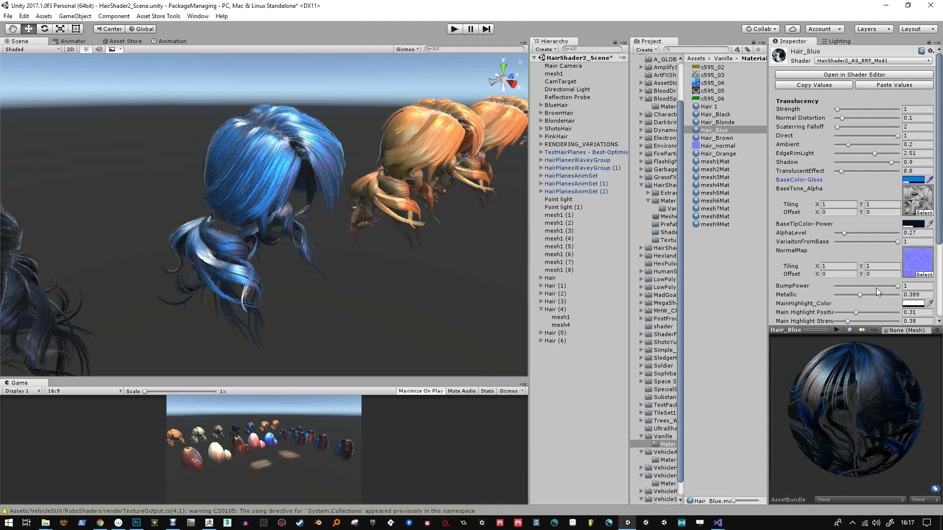
{"action": "mouse_move", "coordinate": [857, 295]}
{"action": "left_mouse_down"}
{"action": "mouse_move", "coordinate": [894, 296]}
{"action": "mouse_move", "coordinate": [841, 294]}
{"action": "mouse_move", "coordinate": [894, 288]}
{"action": "left_mouse_up"}
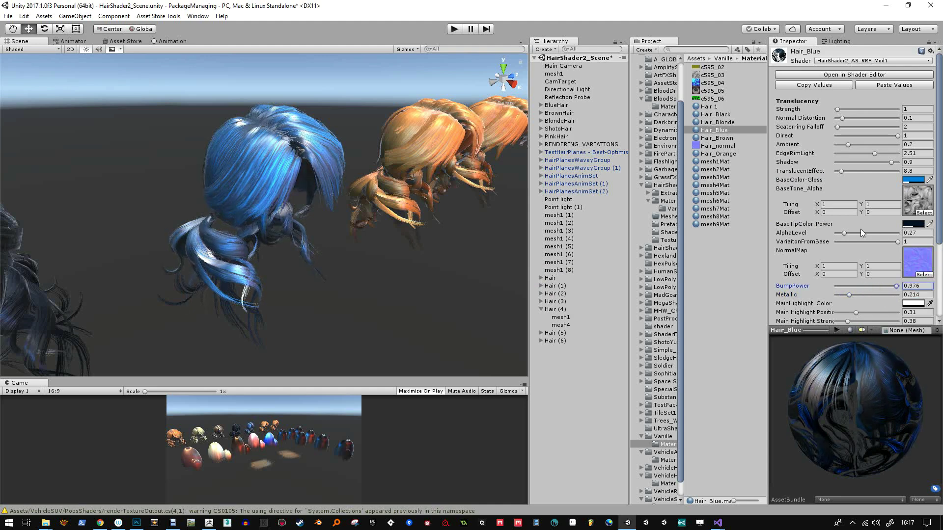
{"action": "mouse_move", "coordinate": [849, 234]}
{"action": "left_mouse_down"}
{"action": "mouse_move", "coordinate": [831, 236]}
{"action": "mouse_move", "coordinate": [893, 243]}
{"action": "left_mouse_up"}
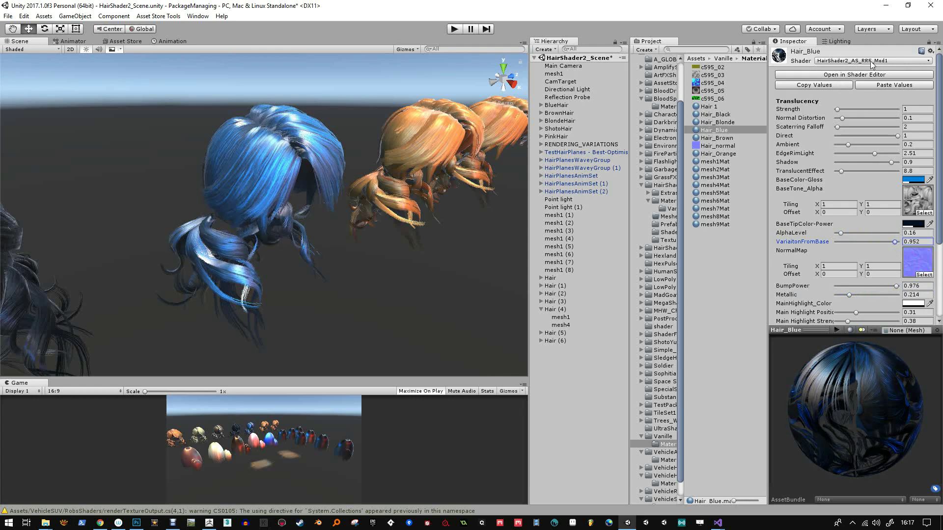
Try the HairShader2_AS_RRF_Transparent shader on Hair_Blue, and settle on HairShader2_Advanced instead.
{"action": "left_click", "coordinate": [894, 64]}
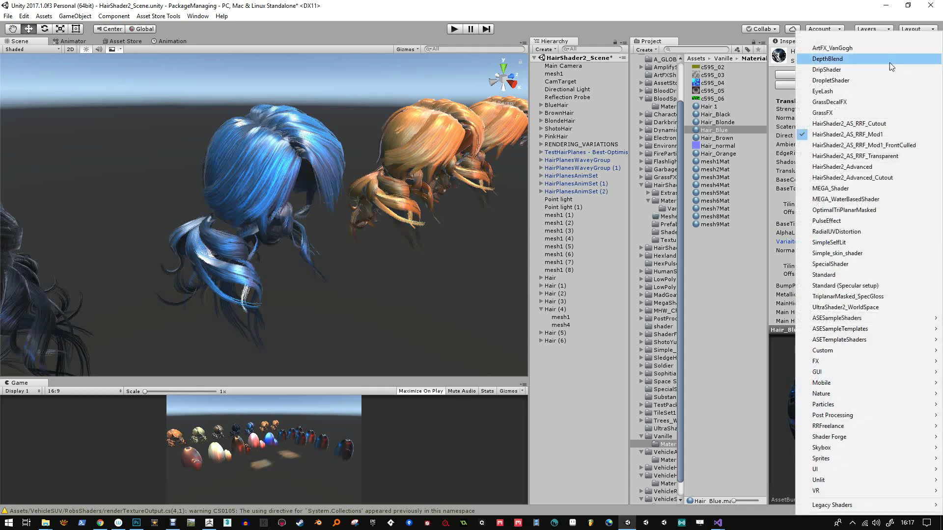
{"action": "left_click", "coordinate": [892, 156]}
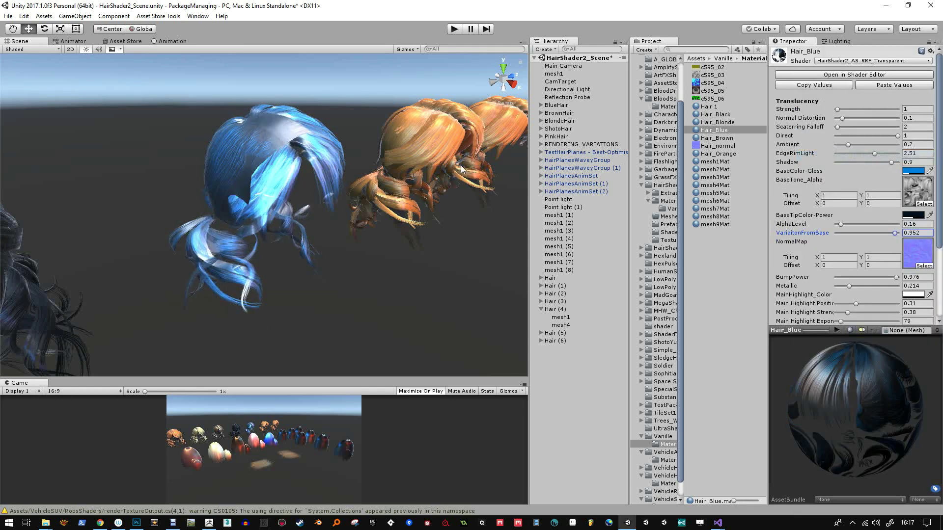
{"action": "left_click", "coordinate": [904, 61]}
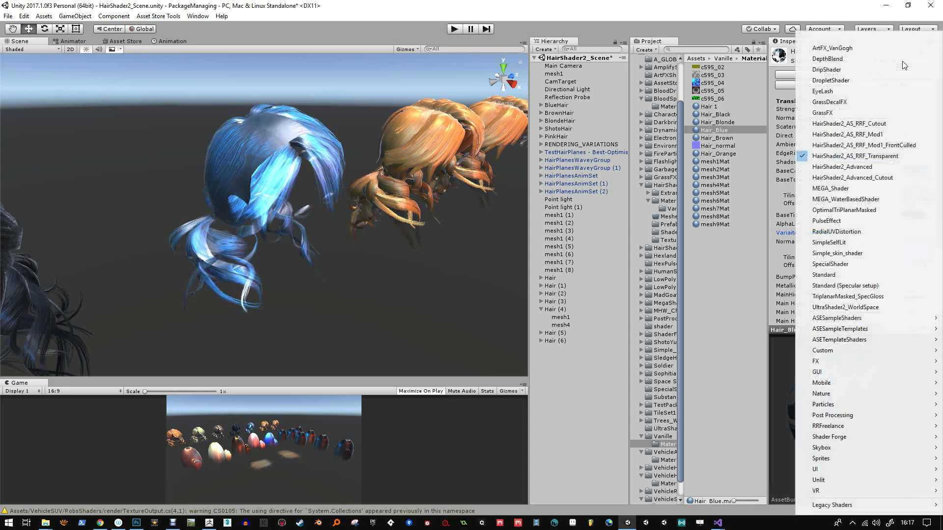
{"action": "left_click", "coordinate": [900, 171]}
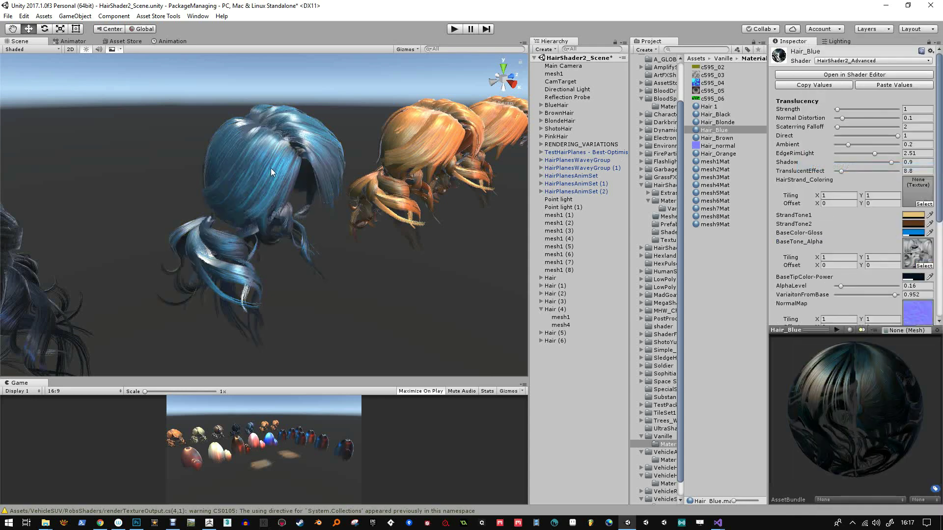
Assign the c595_04 texture to Hair_Blue's HairStrand_Coloring and set StrandTone1 to cyan 00EAFF.
{"action": "scroll", "coordinate": [909, 236], "scroll_direction": "down", "scroll_amount": 2}
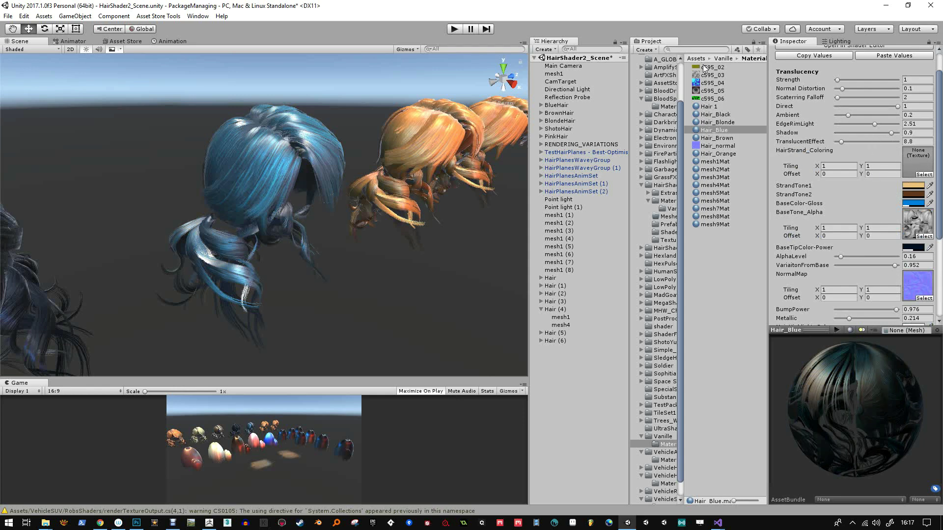
{"action": "left_click_drag", "start_coordinate": [698, 84], "coordinate": [911, 166]}
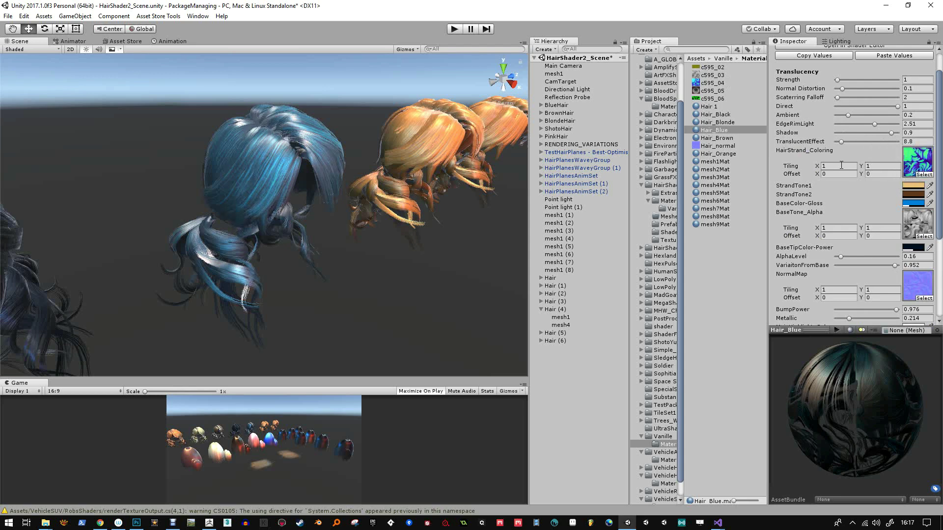
{"action": "left_click", "coordinate": [914, 186]}
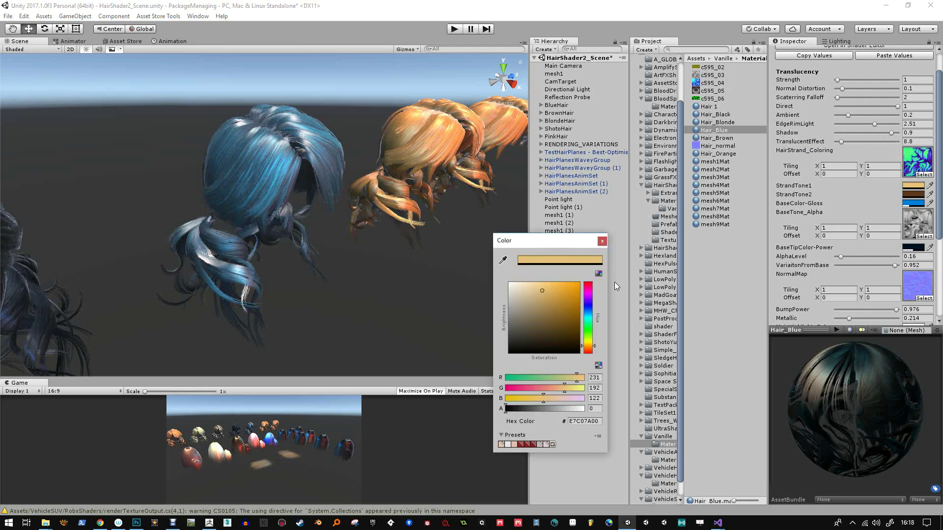
{"action": "left_click_drag", "start_coordinate": [550, 317], "coordinate": [582, 272]}
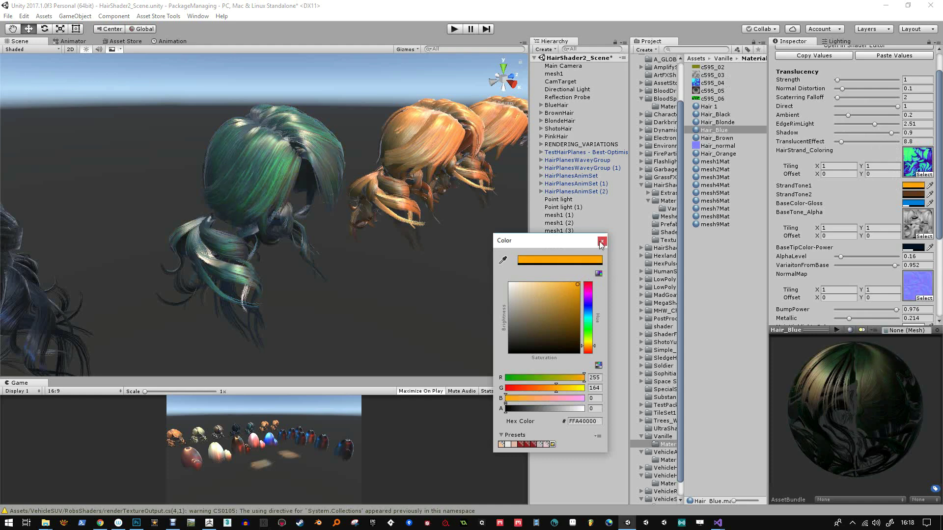
{"action": "left_click_drag", "start_coordinate": [583, 338], "coordinate": [590, 318]}
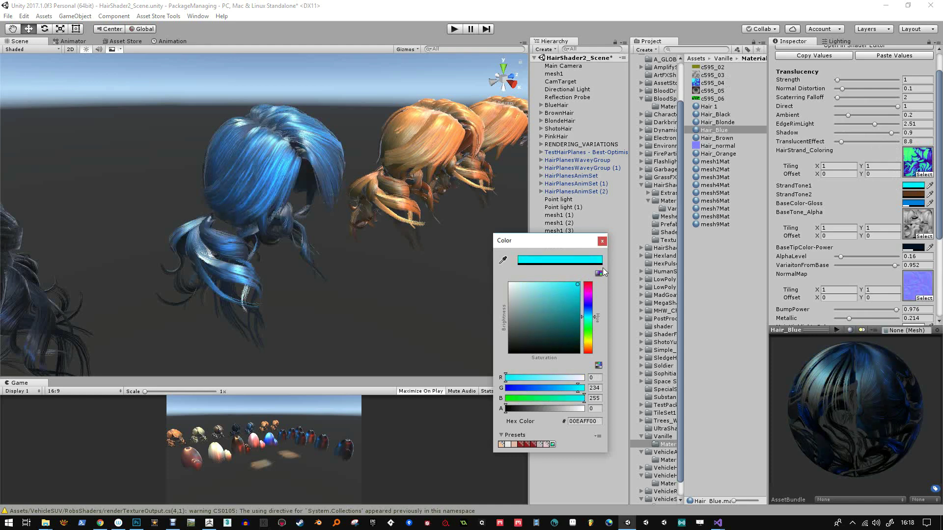
{"action": "left_click", "coordinate": [603, 241]}
Set Hair_Blue's StrandTone2 to a saturated medium blue.
{"action": "left_click", "coordinate": [915, 194]}
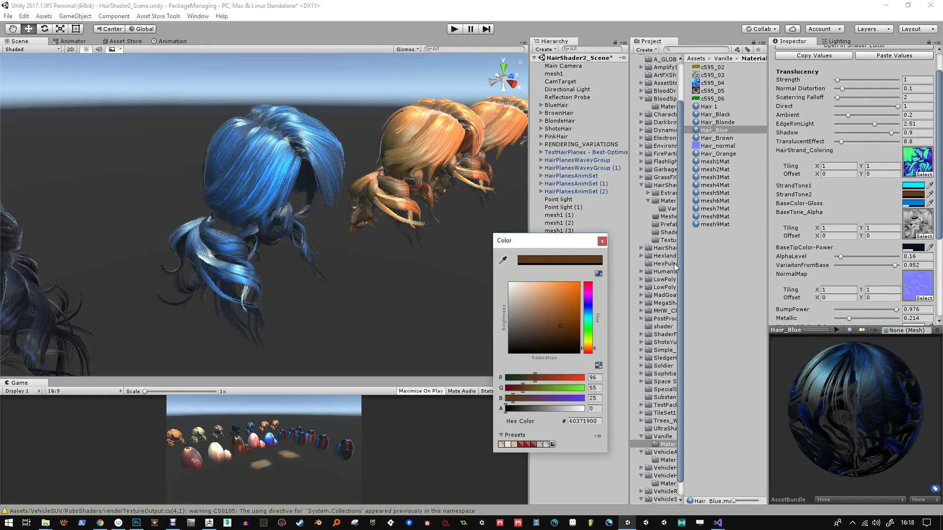
{"action": "left_click", "coordinate": [591, 312]}
{"action": "left_click_drag", "start_coordinate": [560, 323], "coordinate": [596, 316]}
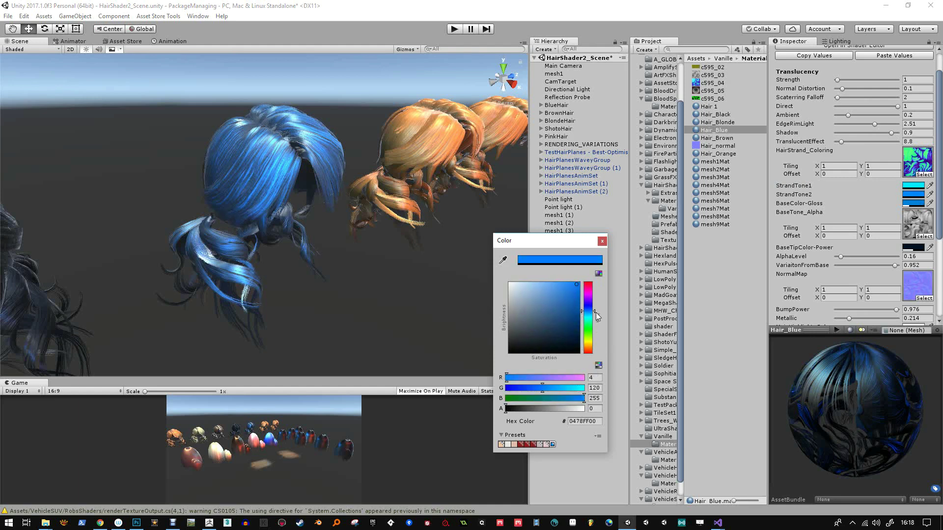
{"action": "left_click", "coordinate": [602, 240]}
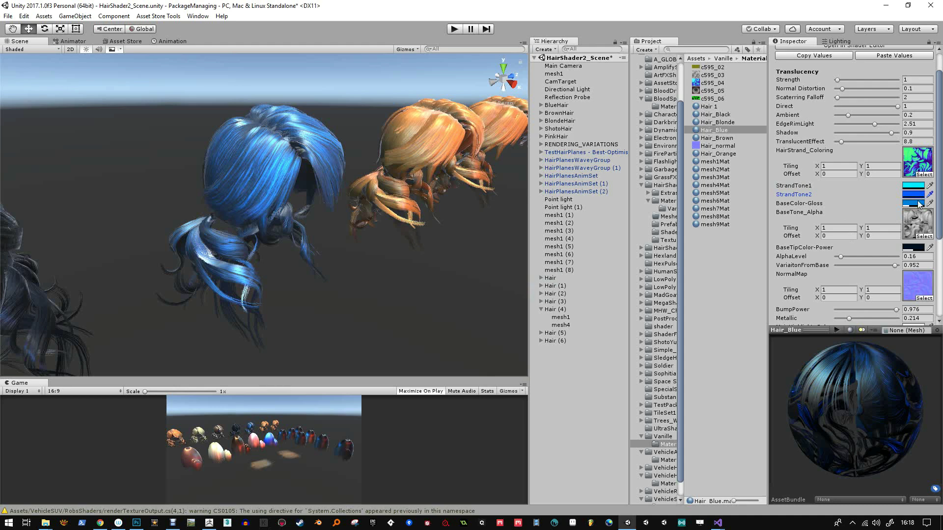
Set Hair_Blue's BaseColor-Gloss to bright cyan with an alpha of 130, and lighten BaseTipColor-Power to a medium-dark blue.
{"action": "left_click", "coordinate": [918, 204]}
{"action": "left_click_drag", "start_coordinate": [579, 299], "coordinate": [495, 364]}
{"action": "mouse_move", "coordinate": [530, 409]}
{"action": "left_mouse_down"}
{"action": "mouse_move", "coordinate": [576, 409]}
{"action": "mouse_move", "coordinate": [511, 409]}
{"action": "mouse_move", "coordinate": [546, 404]}
{"action": "left_mouse_up"}
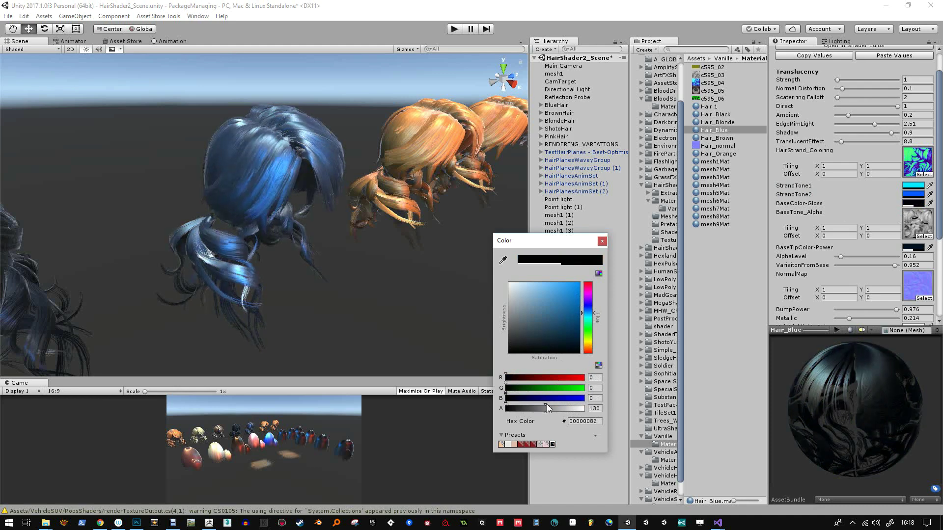
{"action": "mouse_move", "coordinate": [530, 350]}
{"action": "left_mouse_down"}
{"action": "mouse_move", "coordinate": [587, 276]}
{"action": "mouse_move", "coordinate": [547, 286]}
{"action": "mouse_move", "coordinate": [545, 296]}
{"action": "mouse_move", "coordinate": [566, 284]}
{"action": "left_mouse_up"}
{"action": "mouse_move", "coordinate": [594, 316]}
{"action": "left_mouse_down"}
{"action": "mouse_move", "coordinate": [545, 315]}
{"action": "mouse_move", "coordinate": [552, 308]}
{"action": "mouse_move", "coordinate": [557, 316]}
{"action": "mouse_move", "coordinate": [589, 315]}
{"action": "left_mouse_up"}
{"action": "left_click", "coordinate": [603, 241]}
{"action": "left_click", "coordinate": [912, 248]}
{"action": "left_click", "coordinate": [603, 240]}
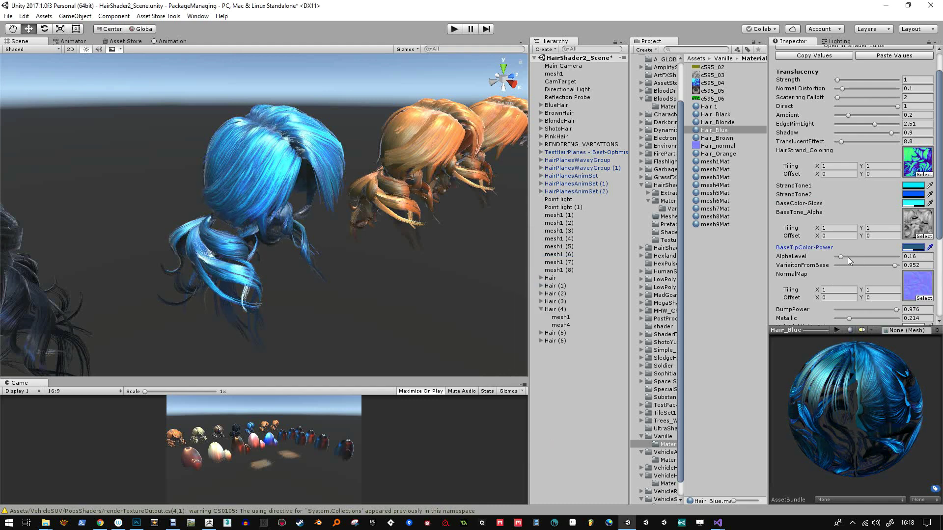
Set Hair_Blue's AlphaLevel to 0.24, VariaitonFromBase to 0.984 and BumpPower to 1.
{"action": "left_click", "coordinate": [847, 257]}
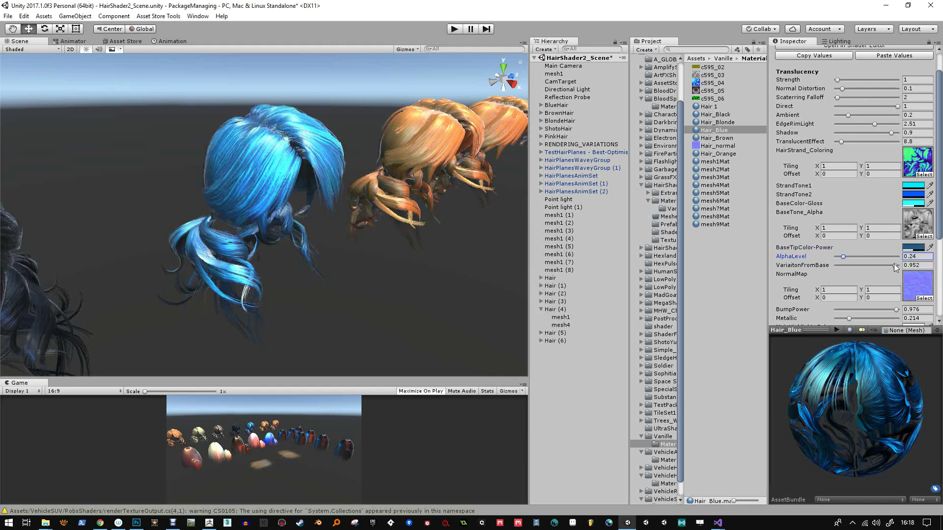
{"action": "mouse_move", "coordinate": [894, 264]}
{"action": "left_mouse_down"}
{"action": "mouse_move", "coordinate": [847, 267]}
{"action": "mouse_move", "coordinate": [894, 268]}
{"action": "mouse_move", "coordinate": [897, 280]}
{"action": "mouse_move", "coordinate": [914, 280]}
{"action": "left_mouse_up"}
{"action": "scroll", "coordinate": [891, 282], "scroll_direction": "down", "scroll_amount": 3}
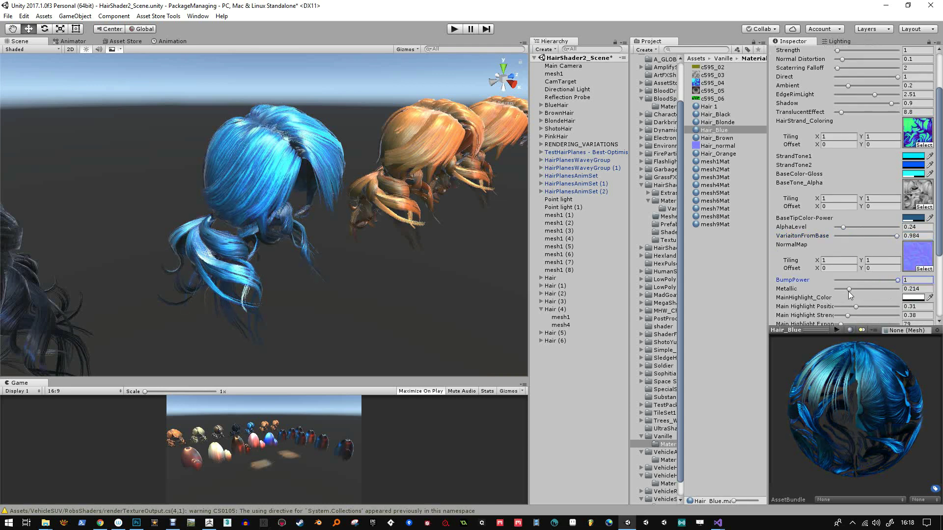
Set Hair_Blue's Metallic to 0.19, and its main highlight to colour 579CAE, position -0.04, strength 0.73 and exponent 22.
{"action": "mouse_move", "coordinate": [849, 290]}
{"action": "left_mouse_down"}
{"action": "mouse_move", "coordinate": [886, 290]}
{"action": "mouse_move", "coordinate": [848, 290]}
{"action": "left_mouse_up"}
{"action": "scroll", "coordinate": [852, 291], "scroll_direction": "down", "scroll_amount": 3}
{"action": "left_click_drag", "start_coordinate": [769, 279], "coordinate": [715, 279]}
{"action": "left_click", "coordinate": [913, 269]}
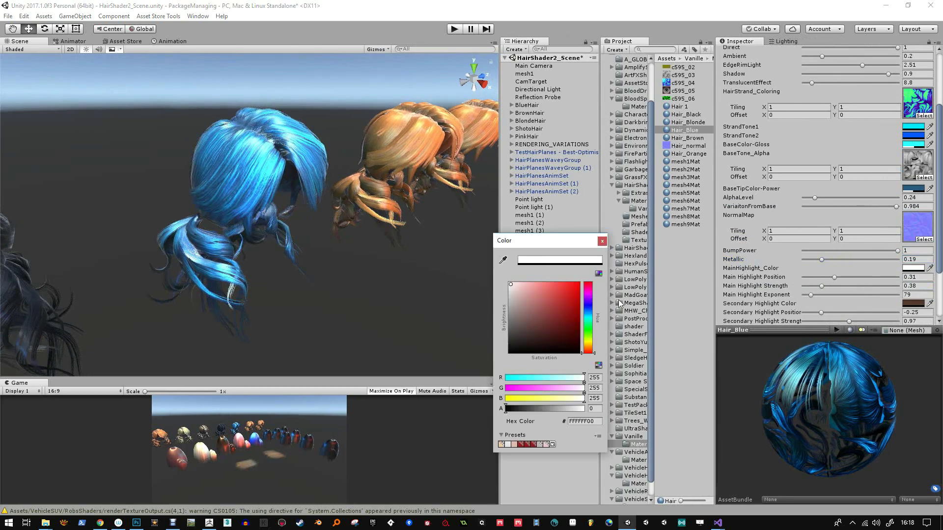
{"action": "left_click", "coordinate": [588, 317]}
{"action": "mouse_move", "coordinate": [560, 300]}
{"action": "left_mouse_down"}
{"action": "mouse_move", "coordinate": [549, 293]}
{"action": "mouse_move", "coordinate": [560, 314]}
{"action": "mouse_move", "coordinate": [532, 320]}
{"action": "mouse_move", "coordinate": [556, 302]}
{"action": "mouse_move", "coordinate": [545, 306]}
{"action": "left_mouse_up"}
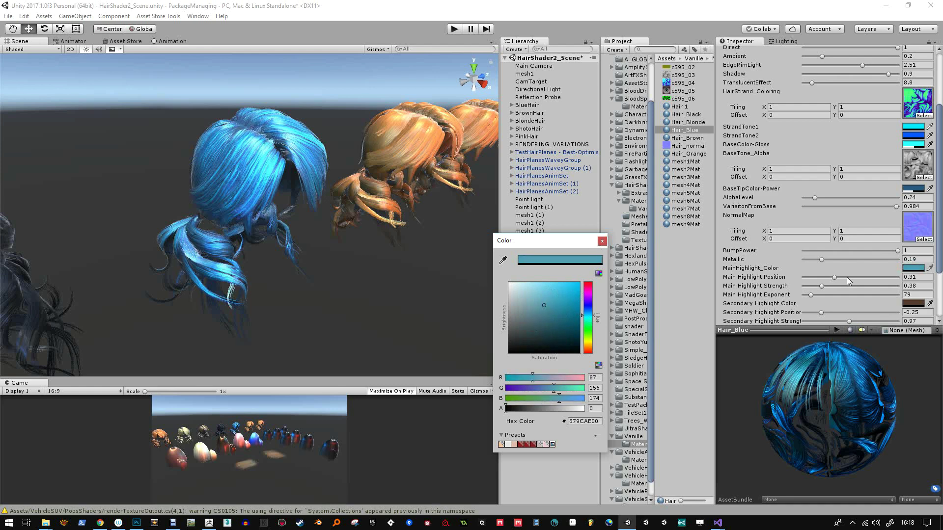
{"action": "left_click", "coordinate": [601, 241]}
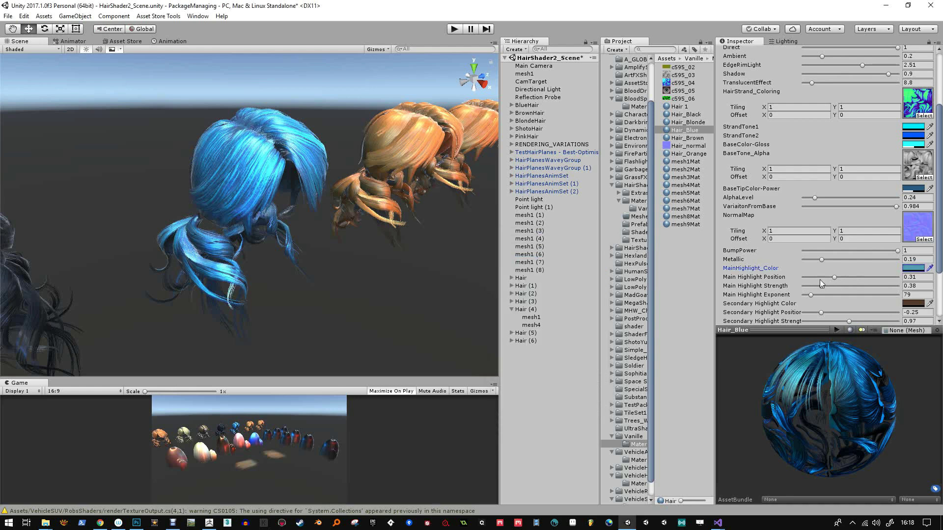
{"action": "left_click_drag", "start_coordinate": [834, 277], "coordinate": [806, 297]}
Change Hair_Blue's Secondary Highlight Color to a muted grey and adjust the secondary highlight's position and spread.
{"action": "scroll", "coordinate": [835, 302], "scroll_direction": "down", "scroll_amount": 3}
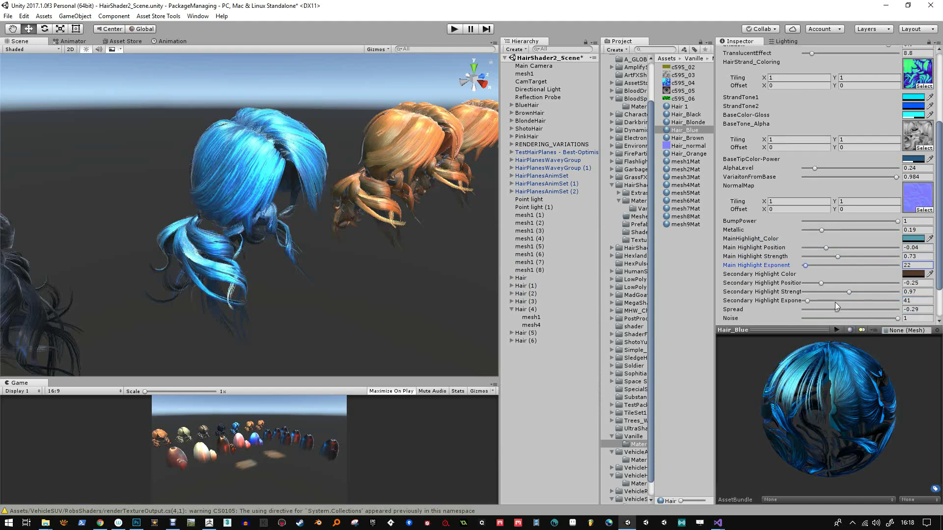
{"action": "left_click", "coordinate": [914, 274]}
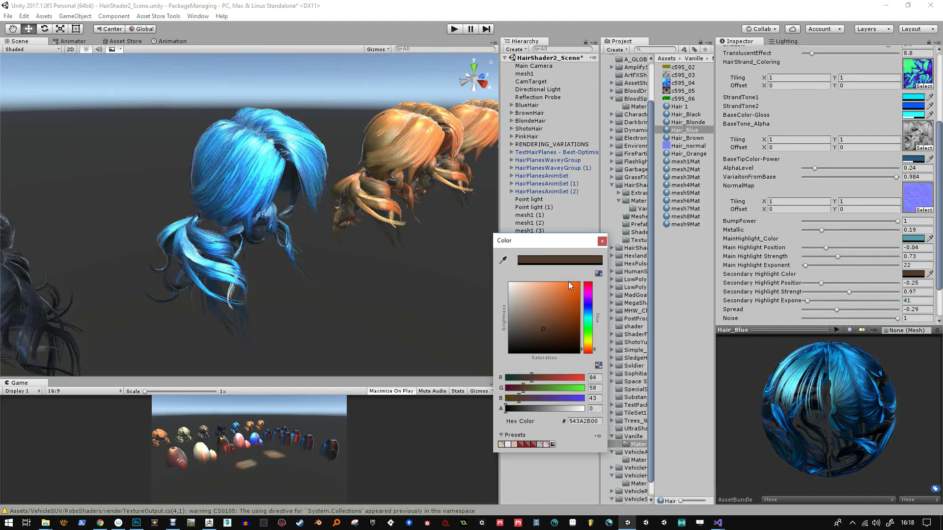
{"action": "left_click_drag", "start_coordinate": [535, 297], "coordinate": [499, 311]}
{"action": "left_click", "coordinate": [602, 240]}
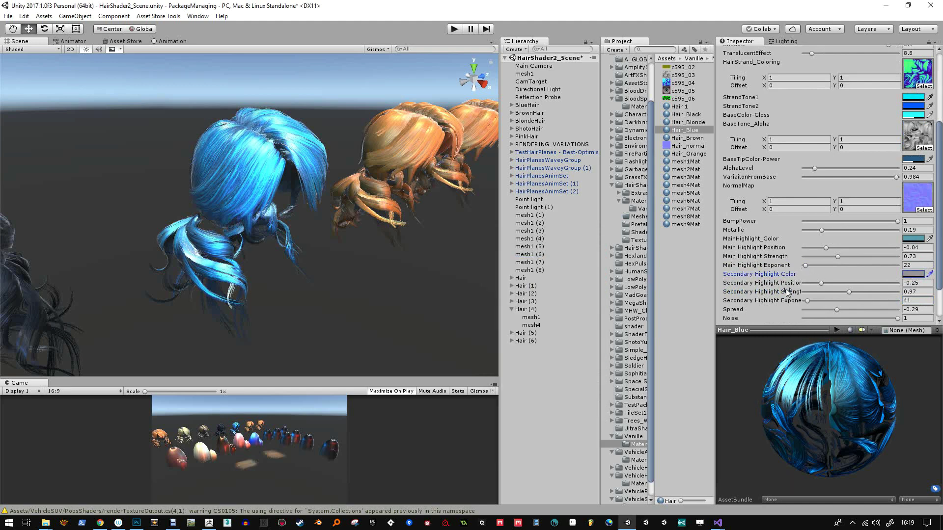
{"action": "mouse_move", "coordinate": [818, 284]}
{"action": "left_mouse_down"}
{"action": "mouse_move", "coordinate": [872, 285]}
{"action": "mouse_move", "coordinate": [809, 301]}
{"action": "mouse_move", "coordinate": [845, 309]}
{"action": "left_mouse_up"}
Darken Hair_Blue's BaseColor-Gloss to the muted blue 26588987.
{"action": "scroll", "coordinate": [865, 236], "scroll_direction": "up", "scroll_amount": 3}
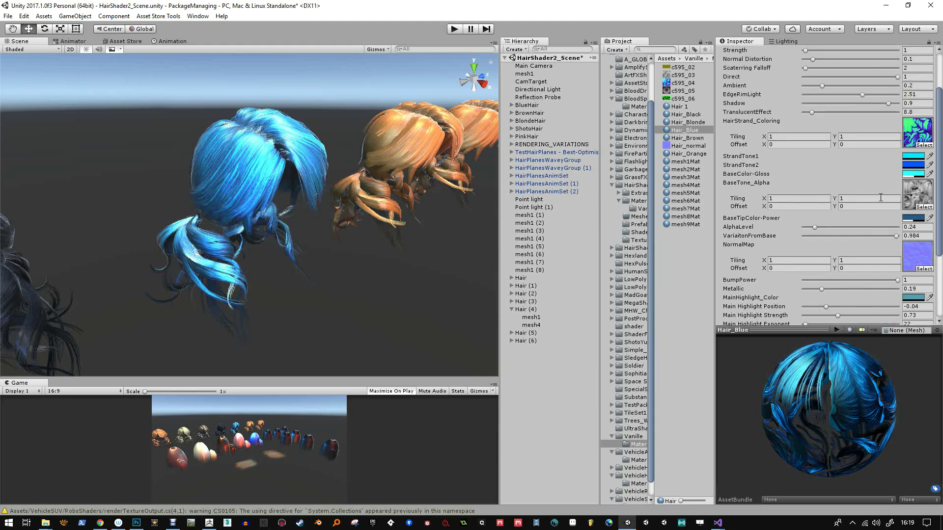
{"action": "left_click", "coordinate": [914, 174]}
{"action": "mouse_move", "coordinate": [509, 299]}
{"action": "left_mouse_down"}
{"action": "mouse_move", "coordinate": [550, 308]}
{"action": "mouse_move", "coordinate": [546, 321]}
{"action": "mouse_move", "coordinate": [580, 319]}
{"action": "left_mouse_up"}
{"action": "left_click", "coordinate": [588, 312]}
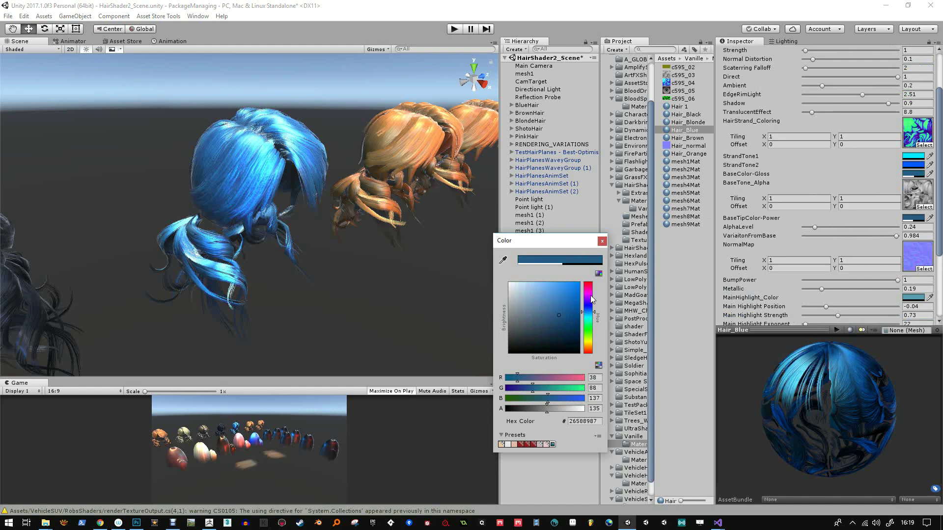
Darken Hair_Blue's StrandTone2 to a slightly deeper blue and set StrandTone1 to 008DC7.
{"action": "left_click", "coordinate": [914, 165]}
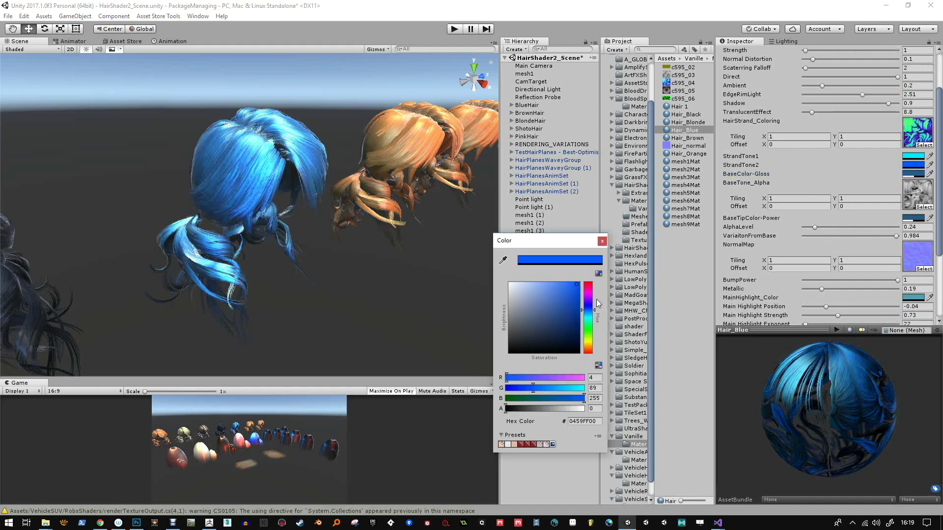
{"action": "mouse_move", "coordinate": [572, 293]}
{"action": "left_mouse_down"}
{"action": "mouse_move", "coordinate": [564, 315]}
{"action": "mouse_move", "coordinate": [566, 296]}
{"action": "mouse_move", "coordinate": [552, 315]}
{"action": "mouse_move", "coordinate": [544, 308]}
{"action": "mouse_move", "coordinate": [588, 314]}
{"action": "mouse_move", "coordinate": [578, 299]}
{"action": "left_mouse_up"}
{"action": "left_click", "coordinate": [601, 243]}
{"action": "left_click", "coordinate": [914, 156]}
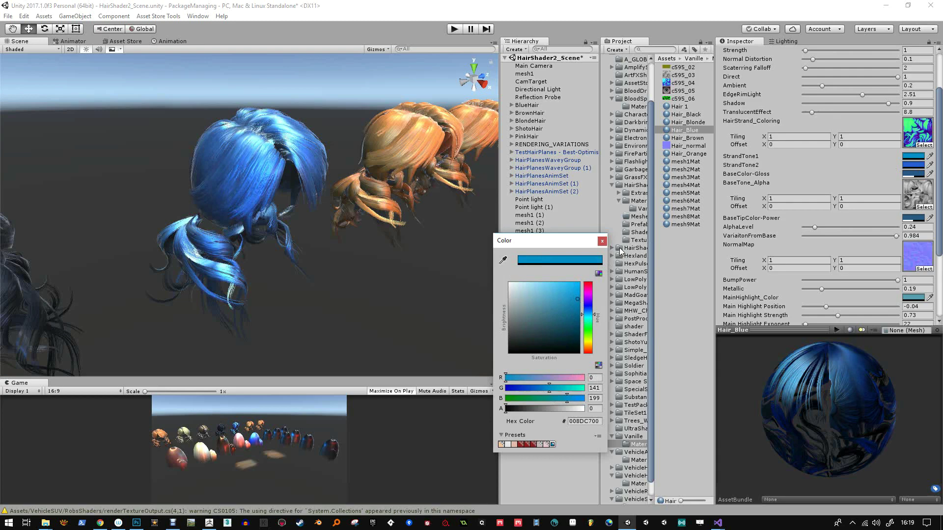
{"action": "left_click", "coordinate": [603, 242]}
Delete the two surplus orange hair models, Hair (5) and Hair (6), from the scene.
{"action": "scroll", "coordinate": [263, 259], "scroll_direction": "down", "scroll_amount": 14}
{"action": "left_click_drag", "start_coordinate": [314, 290], "coordinate": [368, 276], "text": "alt"}
{"action": "right_click_drag", "start_coordinate": [369, 276], "coordinate": [390, 497], "text": "alt"}
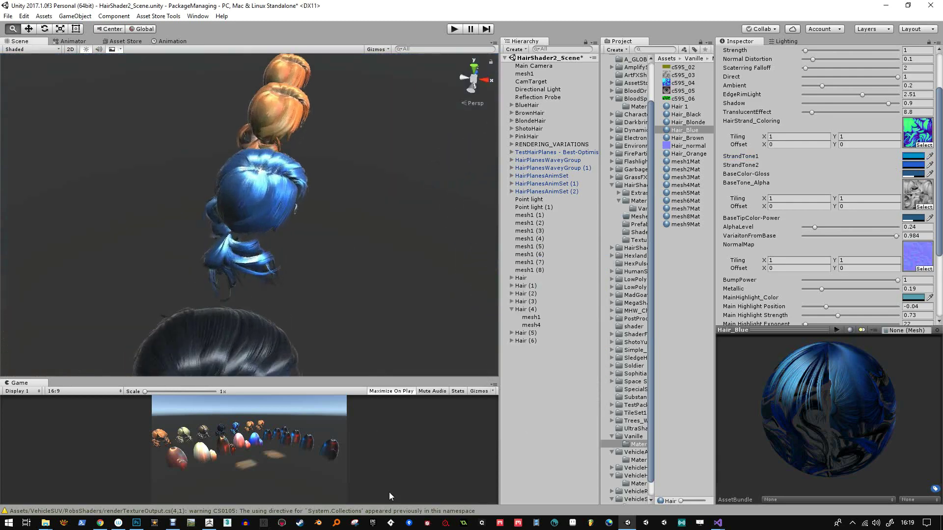
{"action": "left_click_drag", "start_coordinate": [312, 237], "coordinate": [80, 204], "text": "alt"}
{"action": "scroll", "coordinate": [244, 241], "scroll_direction": "down", "scroll_amount": 5}
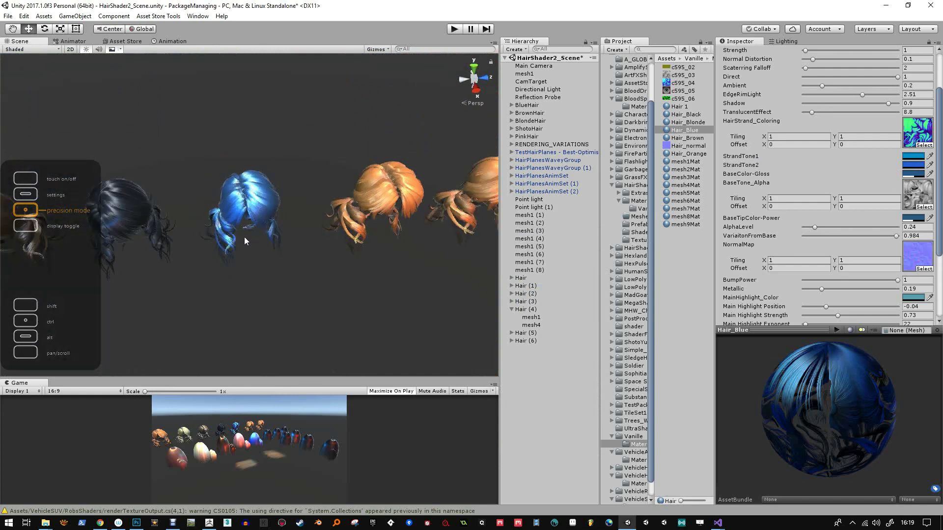
{"action": "left_click_drag", "start_coordinate": [245, 241], "coordinate": [226, 233], "text": "alt"}
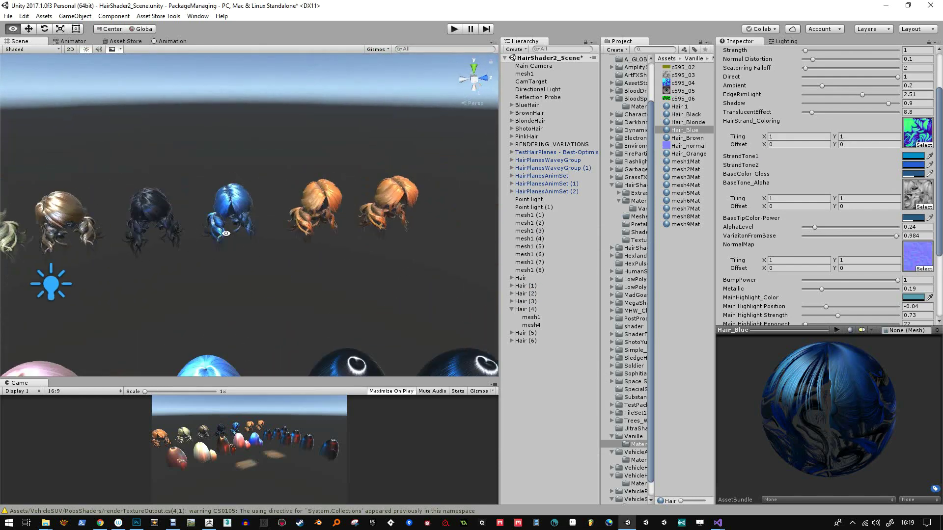
{"action": "left_click", "coordinate": [338, 229]}
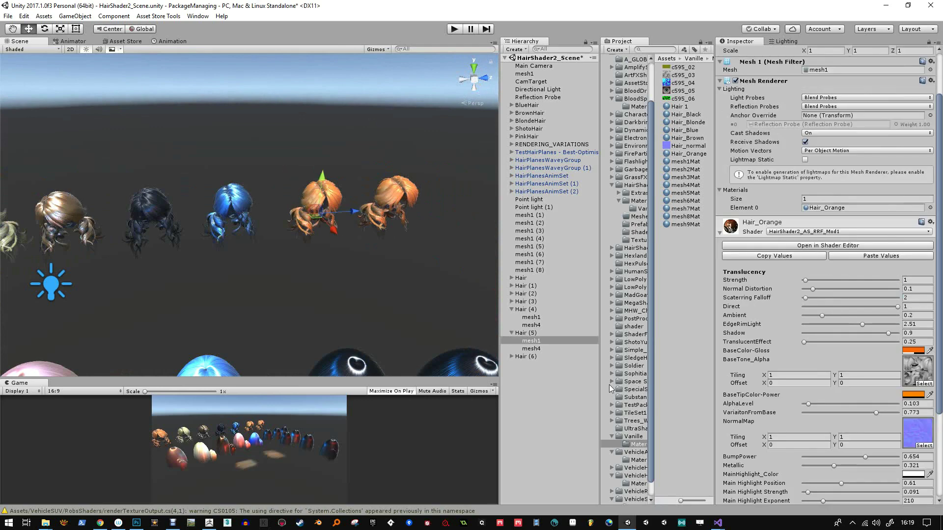
{"action": "left_click", "coordinate": [521, 333]}
{"action": "left_click", "coordinate": [525, 356], "text": "ctrl"}
{"action": "key", "text": "Delete"}
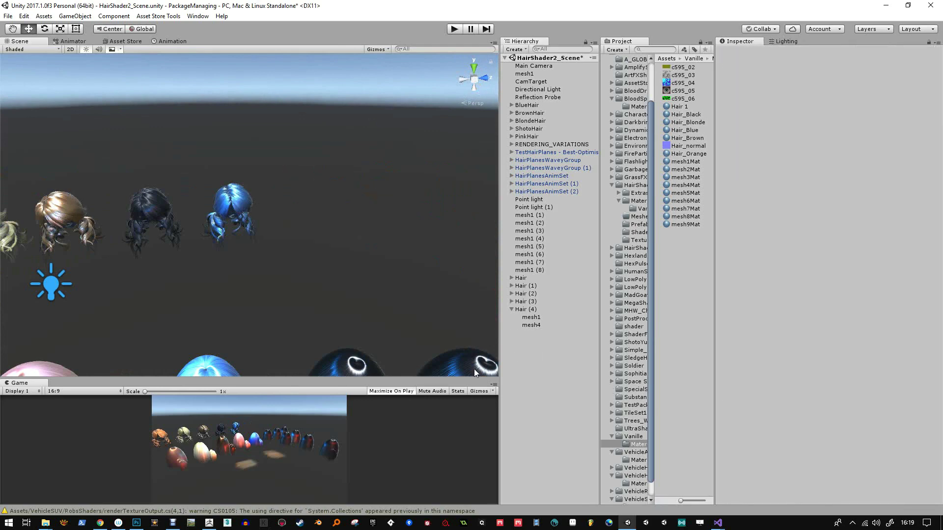
Save the scene, build the project and run it windowed at 1680 x 1050 with Ultra graphics quality.
{"action": "left_click_drag", "start_coordinate": [275, 302], "coordinate": [345, 304], "text": "alt"}
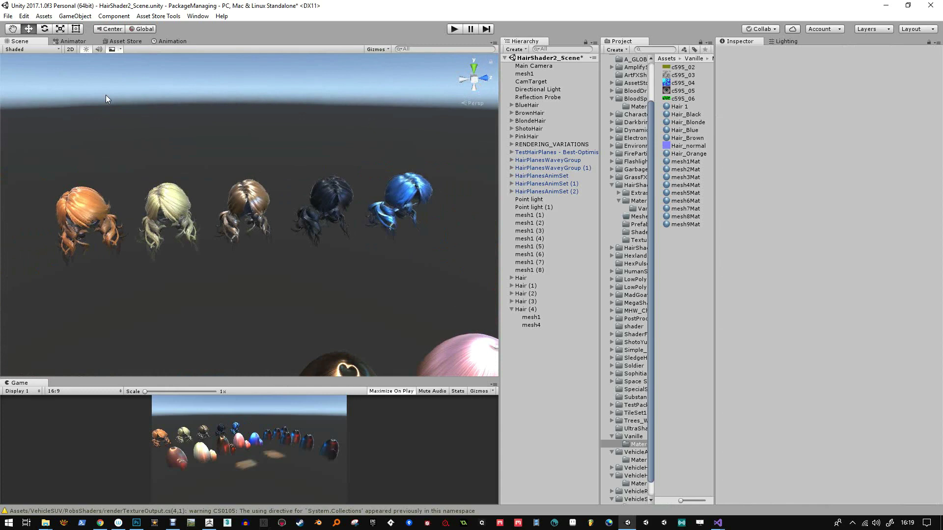
{"action": "key", "text": "ctrl+s"}
{"action": "left_click", "coordinate": [8, 16]}
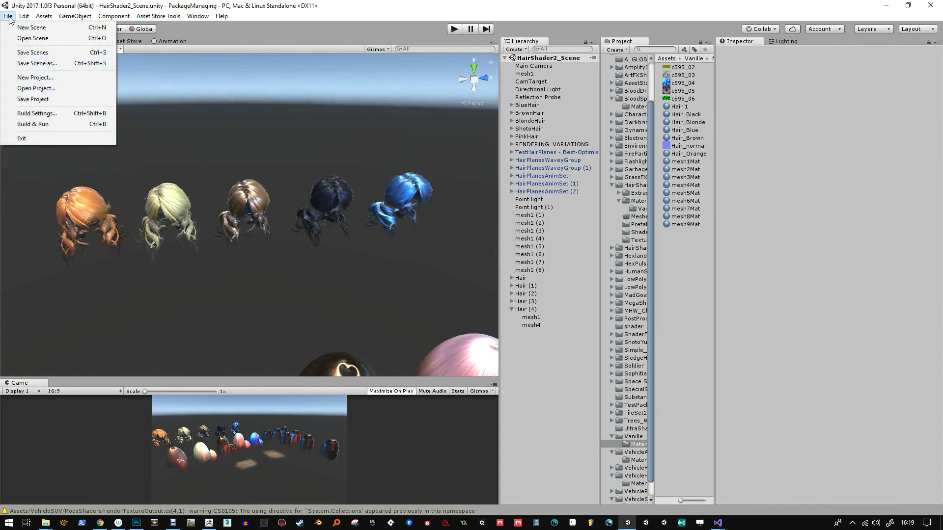
{"action": "key", "text": "Escape"}
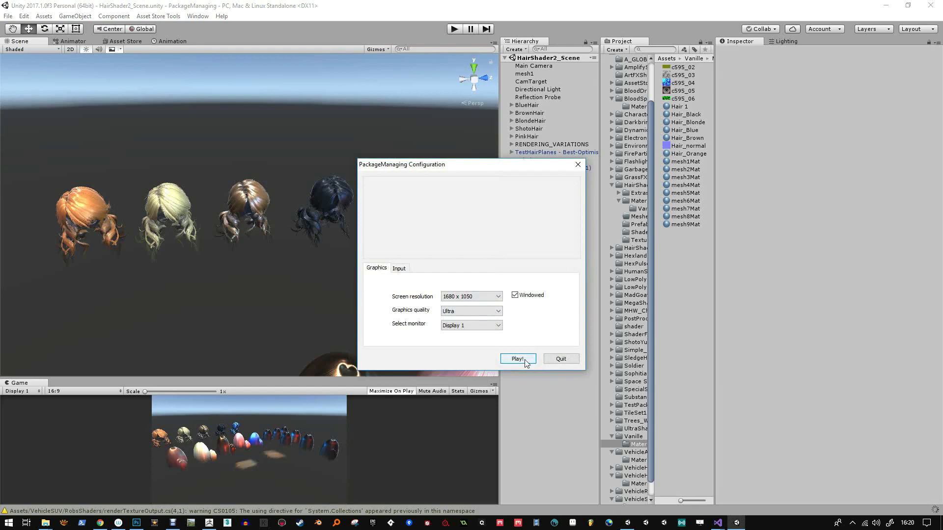
{"action": "left_click", "coordinate": [517, 359]}
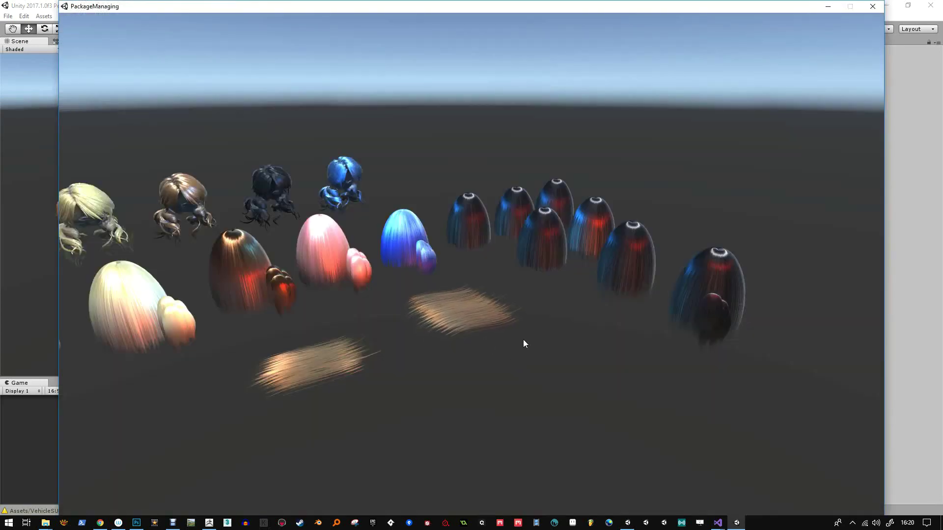
Examine the row of orange, blonde, brown, black and blue hair models from several angles in the running build, and close it.
{"action": "left_click_drag", "start_coordinate": [548, 358], "coordinate": [429, 342]}
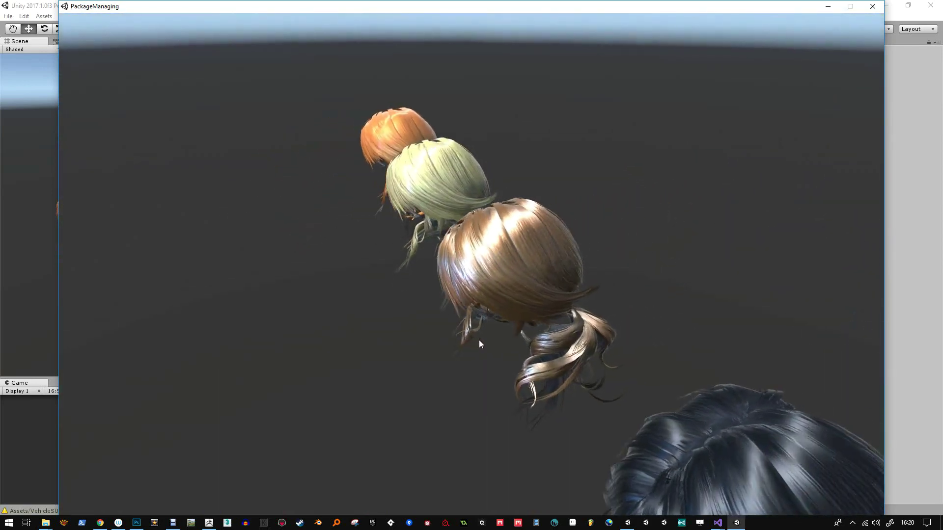
{"action": "scroll", "coordinate": [478, 340], "scroll_direction": "down", "scroll_amount": 5}
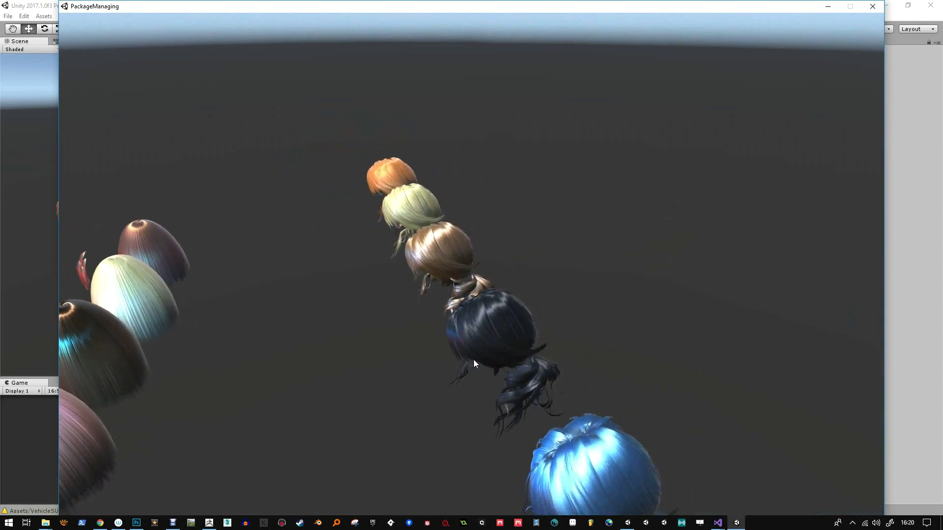
{"action": "scroll", "coordinate": [475, 364], "scroll_direction": "down", "scroll_amount": 5}
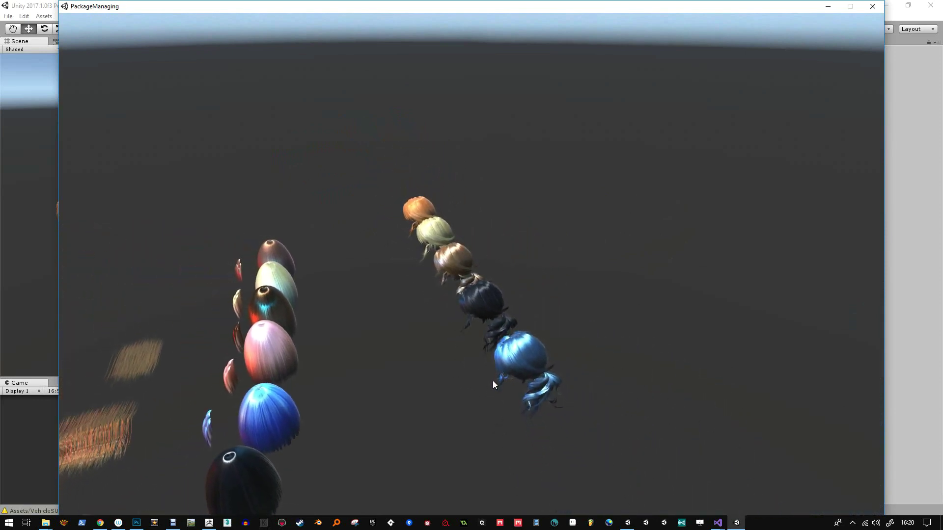
{"action": "left_click_drag", "start_coordinate": [493, 381], "coordinate": [475, 307]}
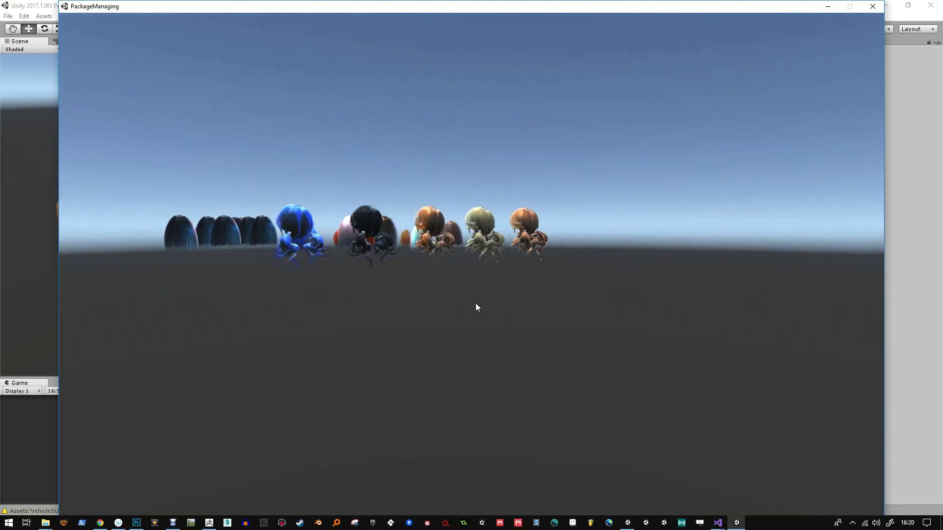
{"action": "scroll", "coordinate": [475, 307], "scroll_direction": "up", "scroll_amount": 5}
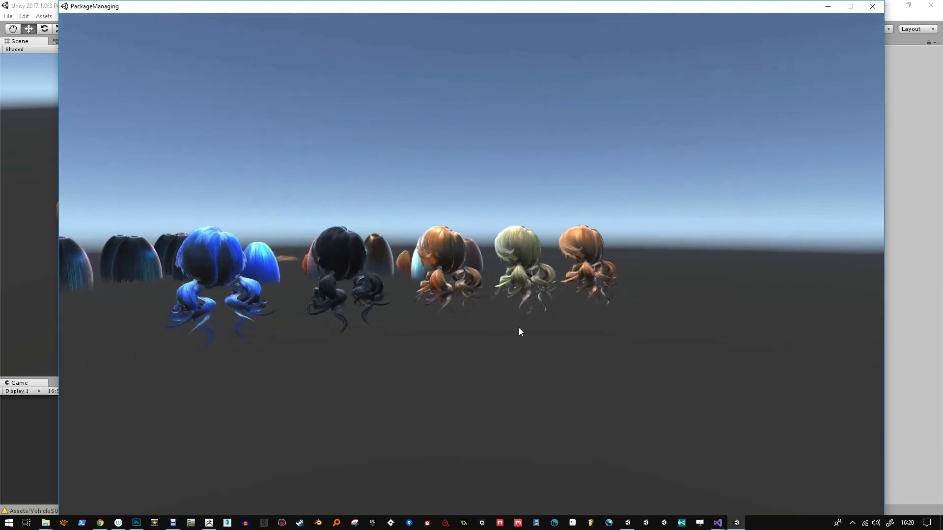
{"action": "left_click_drag", "start_coordinate": [520, 332], "coordinate": [610, 324]}
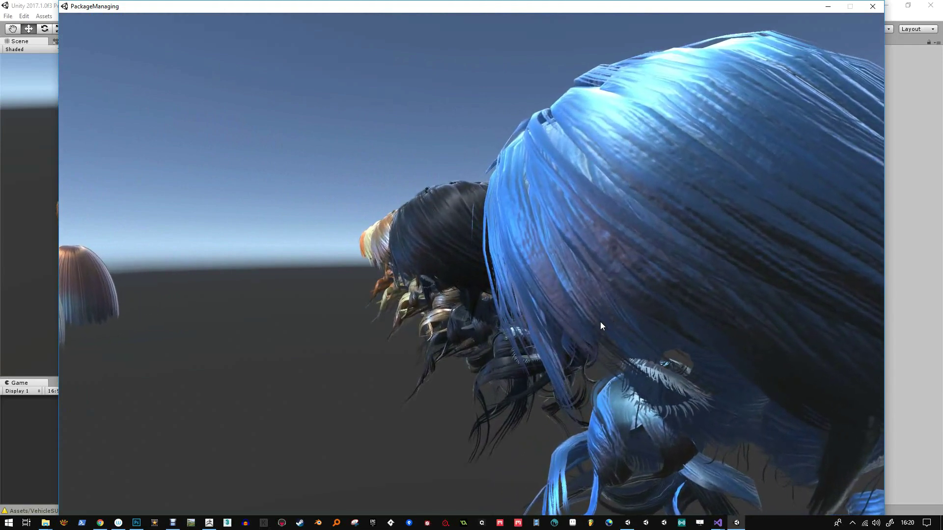
{"action": "key", "text": "s"}
{"action": "key", "text": "a"}
{"action": "key", "text": "w"}
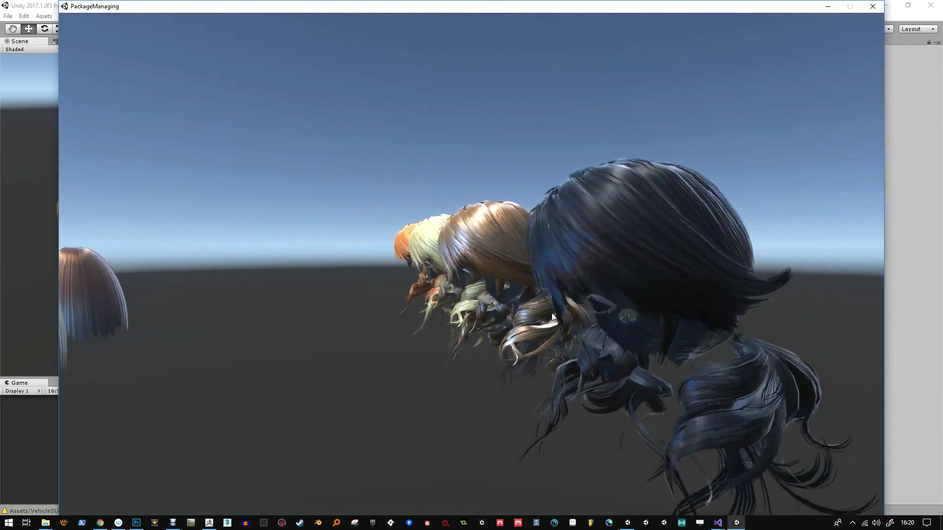
{"action": "key", "text": "w"}
{"action": "key", "text": "a"}
{"action": "key", "text": "w"}
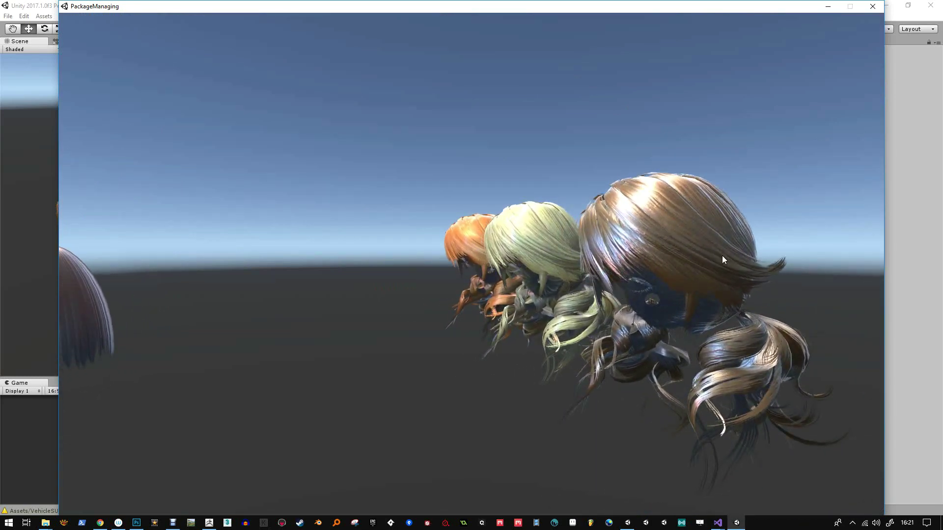
{"action": "key", "text": "s"}
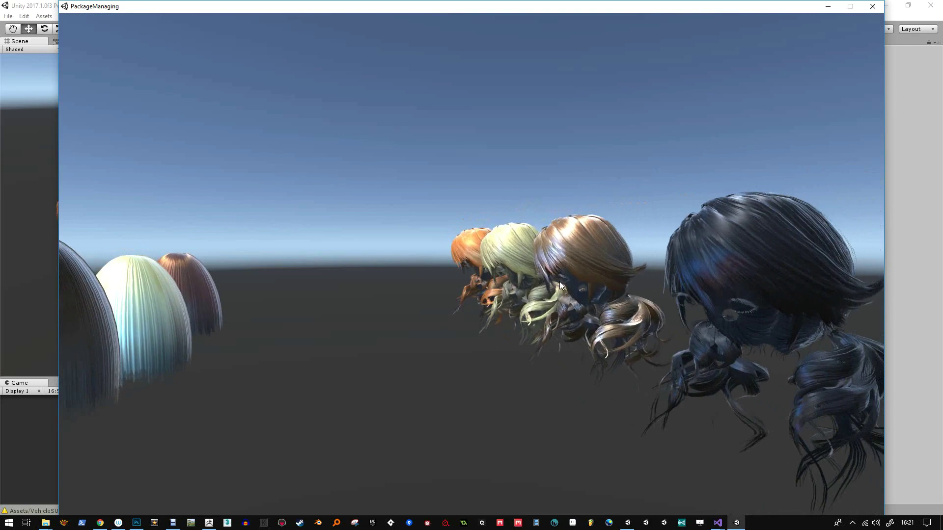
{"action": "left_click", "coordinate": [870, 6]}
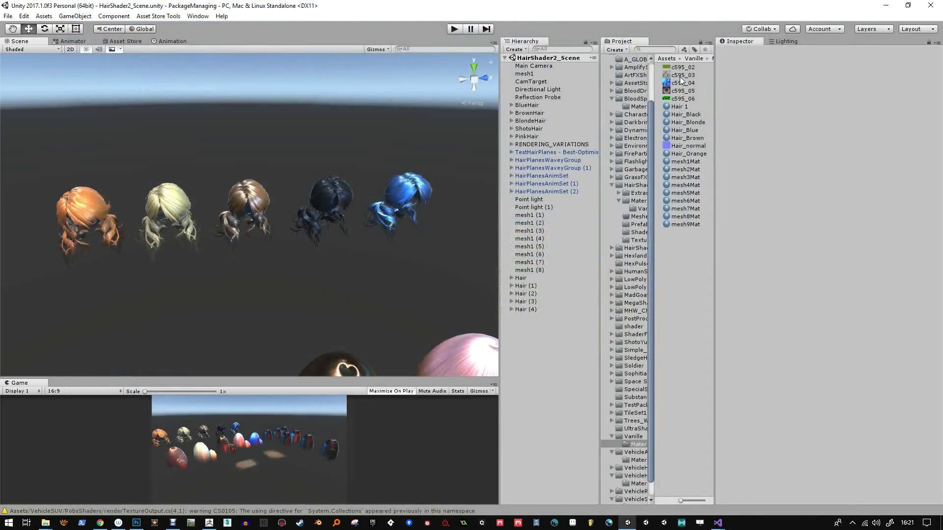
Show the c595_03 and Hair_normal texture files of the Vanille Materials folder in File Explorer.
{"action": "left_click", "coordinate": [682, 75]}
{"action": "right_click", "coordinate": [684, 81]}
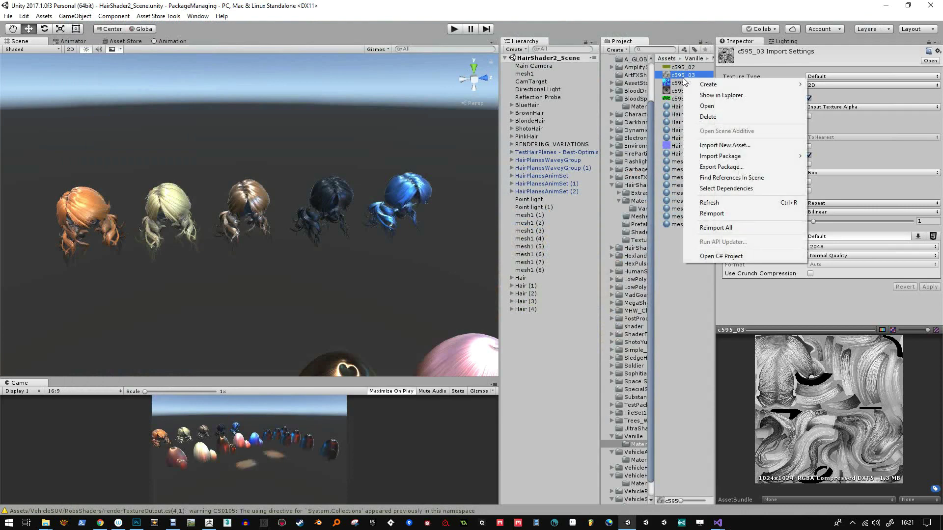
{"action": "left_click", "coordinate": [711, 95]}
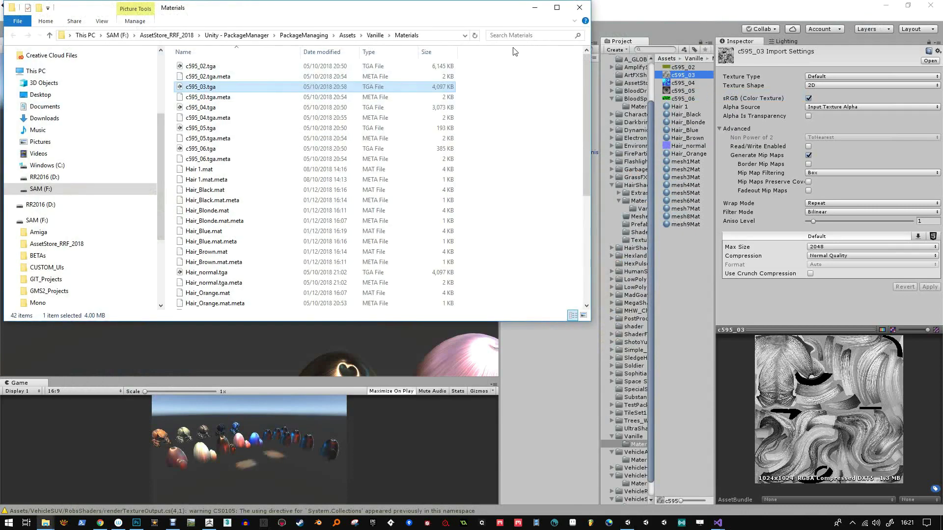
{"action": "left_click", "coordinate": [688, 145]}
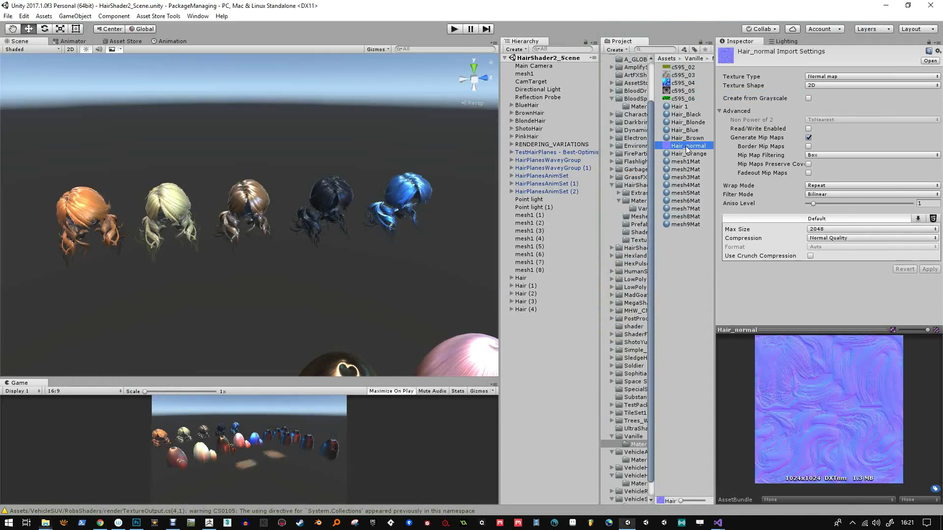
{"action": "right_click", "coordinate": [688, 147]}
{"action": "left_click", "coordinate": [729, 162]}
Try to open c595_03.tga from the Vanille Materials folder in Adobe Photoshop CC 2018.
{"action": "left_click", "coordinate": [686, 84]}
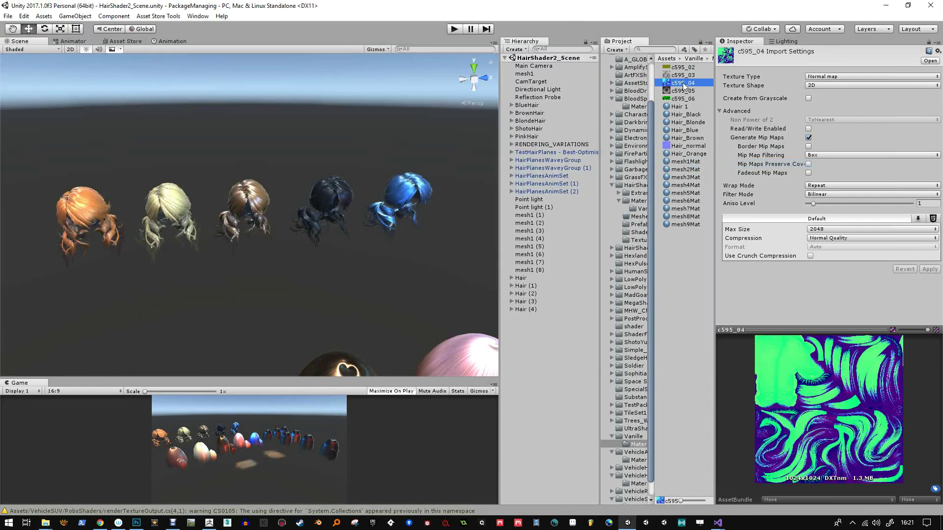
{"action": "right_click", "coordinate": [684, 84]}
{"action": "left_click", "coordinate": [712, 100]}
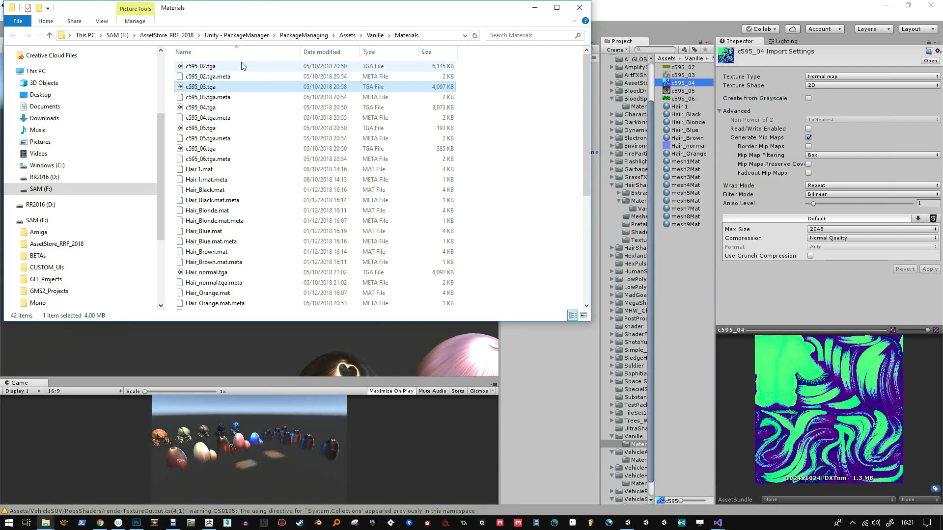
{"action": "right_click", "coordinate": [217, 92]}
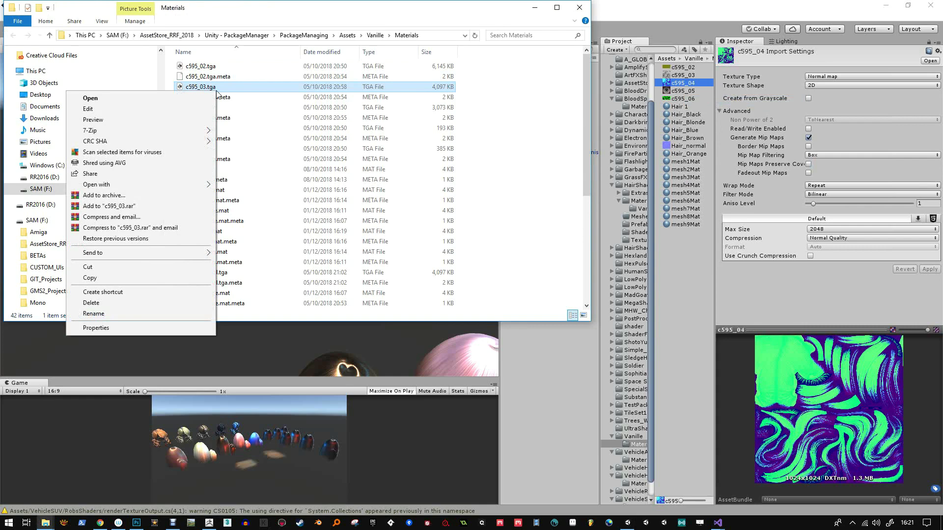
{"action": "mouse_move", "coordinate": [206, 189]}
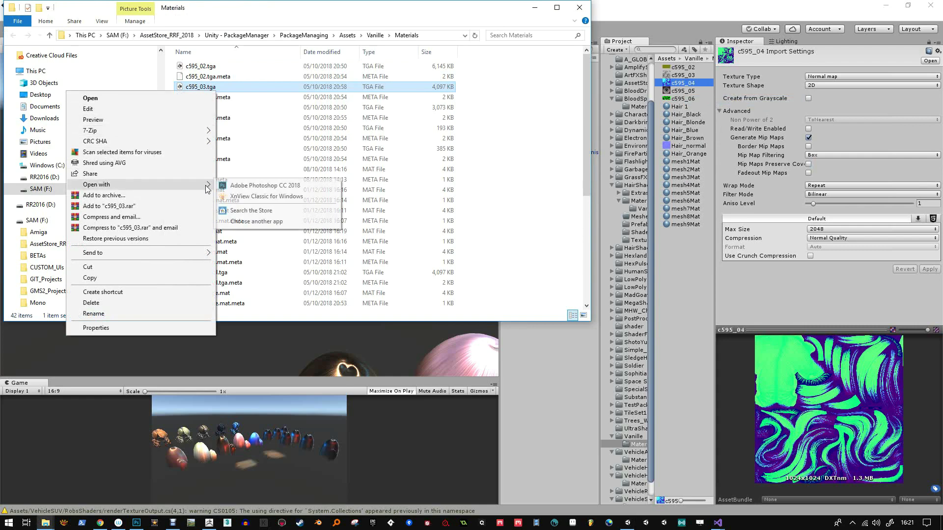
{"action": "left_click", "coordinate": [253, 189]}
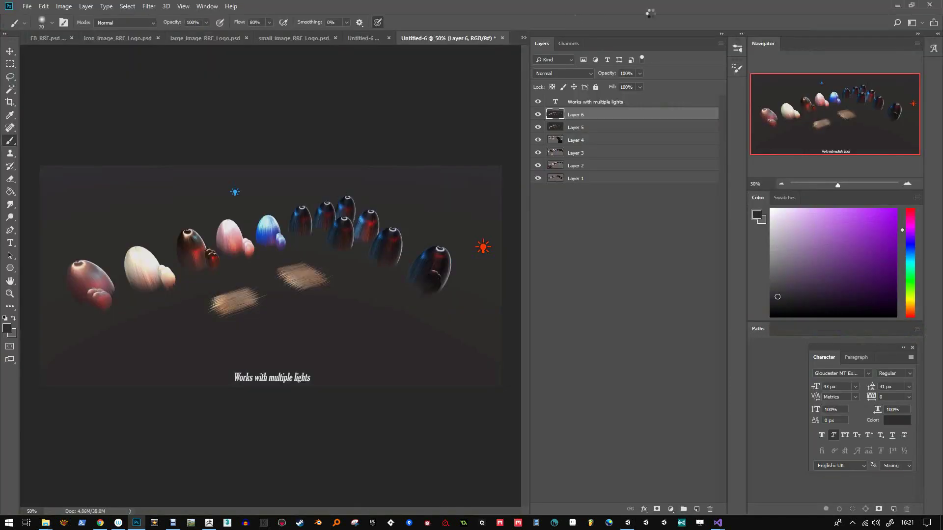
{"action": "left_click", "coordinate": [898, 6]}
{"action": "left_click", "coordinate": [898, 7]}
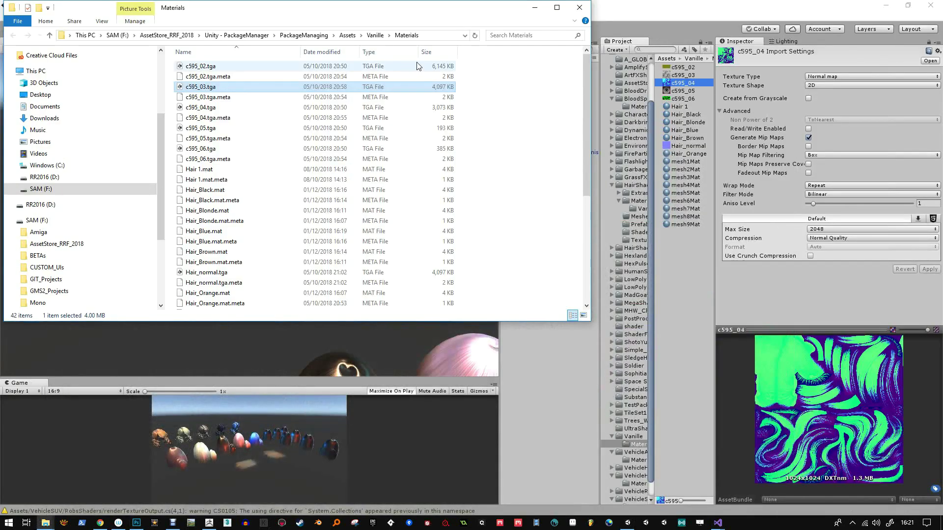
{"action": "left_click", "coordinate": [583, 9]}
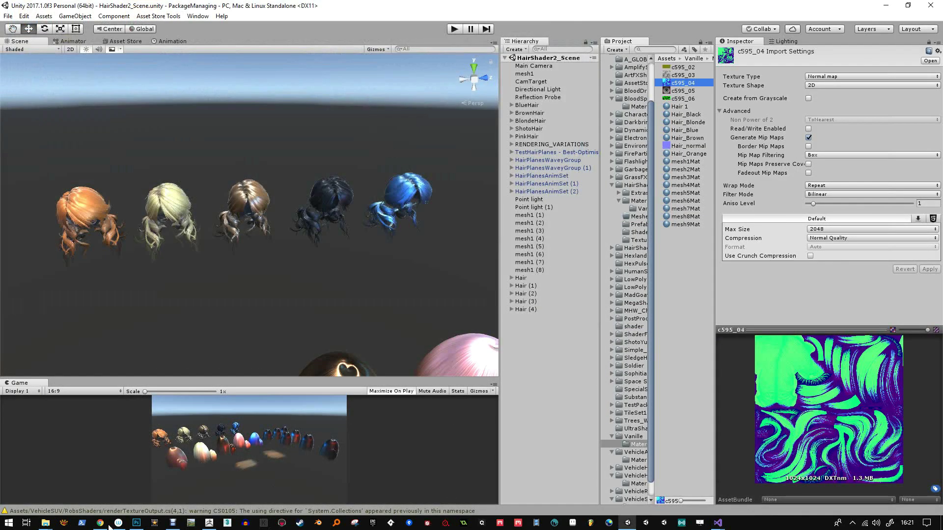
{"action": "mouse_move", "coordinate": [51, 526]}
{"action": "left_click", "coordinate": [127, 496]}
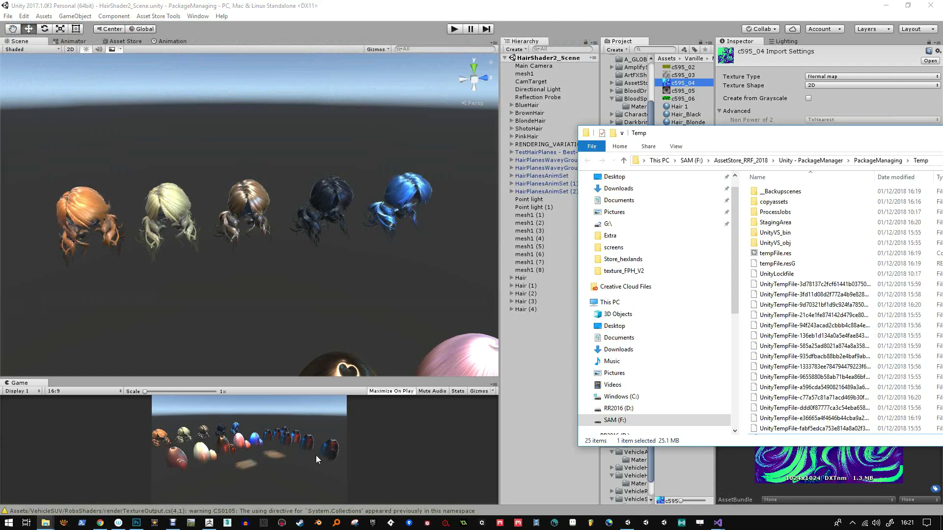
{"action": "left_click_drag", "start_coordinate": [881, 140], "coordinate": [454, 232]}
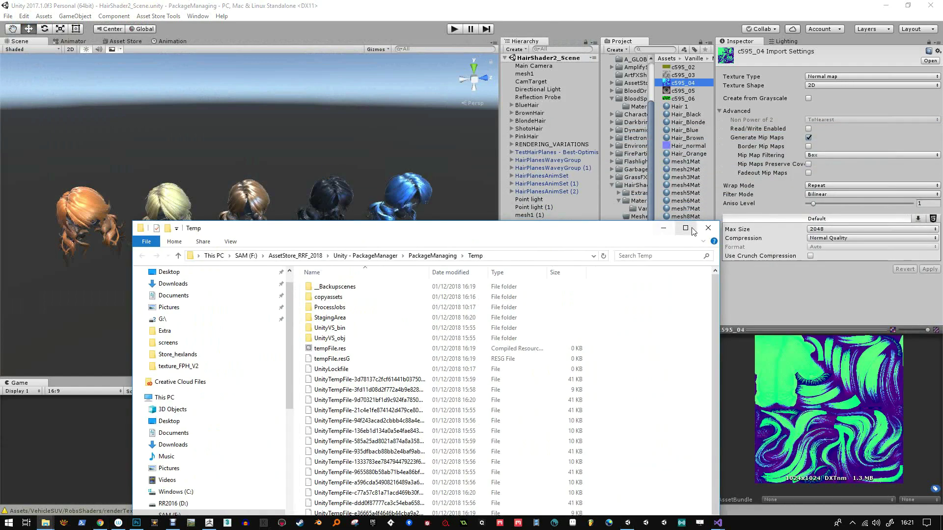
{"action": "left_click", "coordinate": [708, 228]}
Show the c595_03 texture in File Explorer, open c595_03.tga in Adobe Photoshop CC 2018 and check it among the open documents.
{"action": "left_click", "coordinate": [680, 77]}
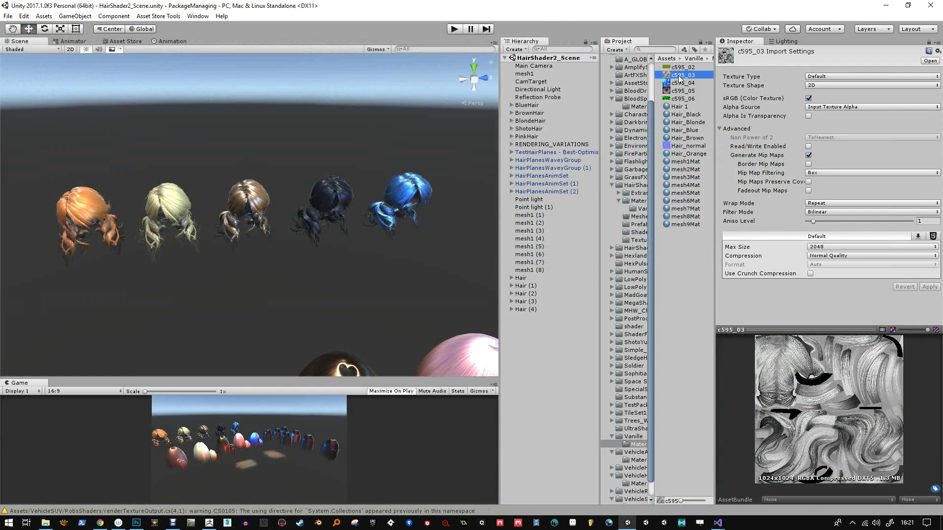
{"action": "right_click", "coordinate": [680, 78]}
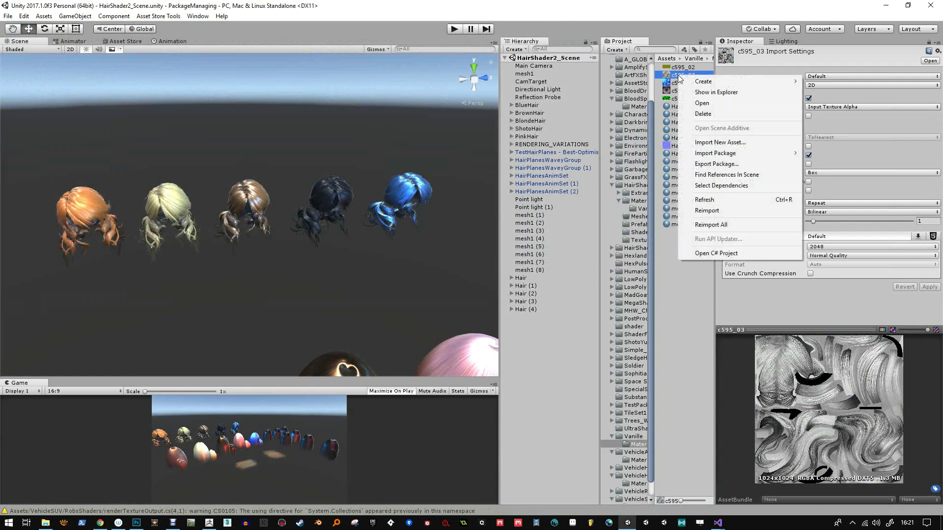
{"action": "left_click", "coordinate": [727, 93]}
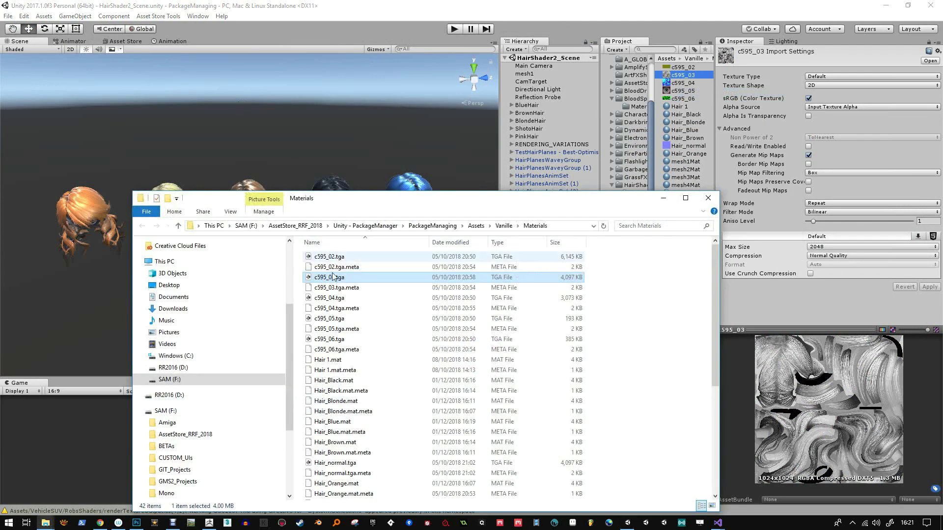
{"action": "right_click", "coordinate": [339, 278]}
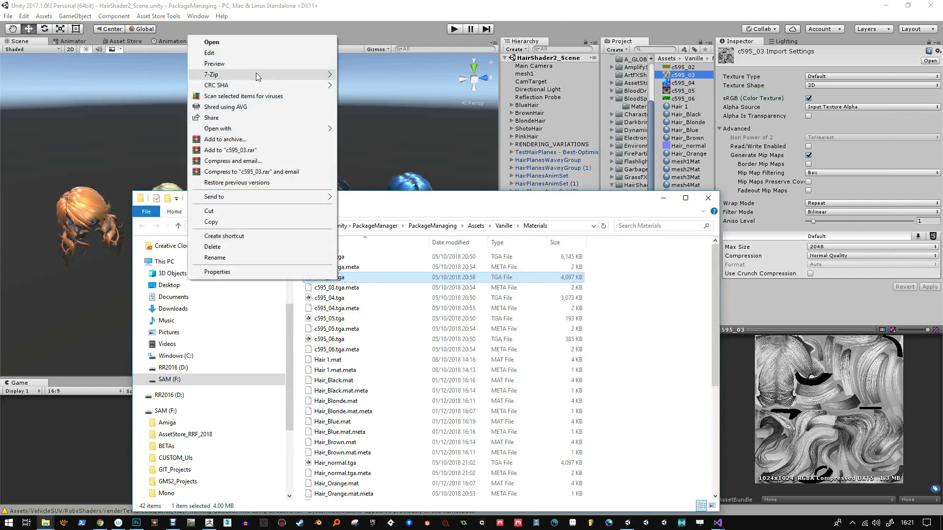
{"action": "mouse_move", "coordinate": [309, 136]}
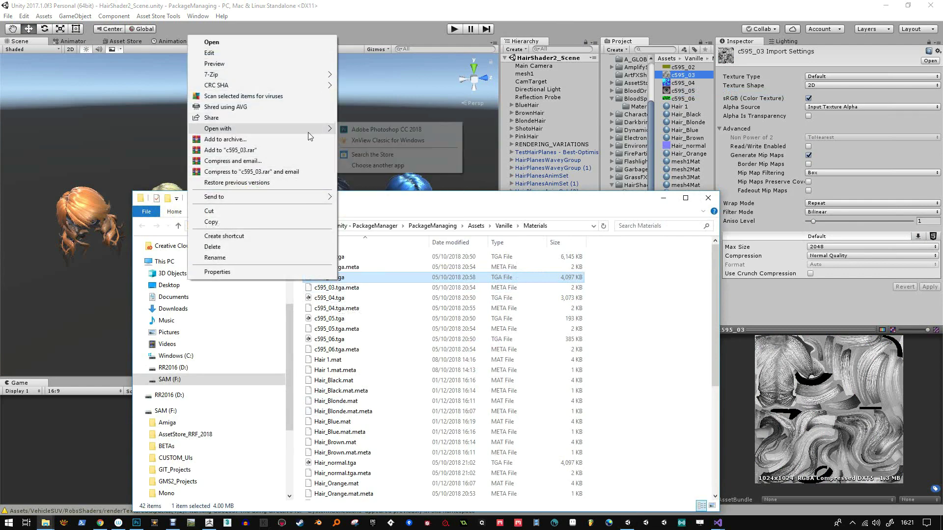
{"action": "left_click", "coordinate": [369, 129]}
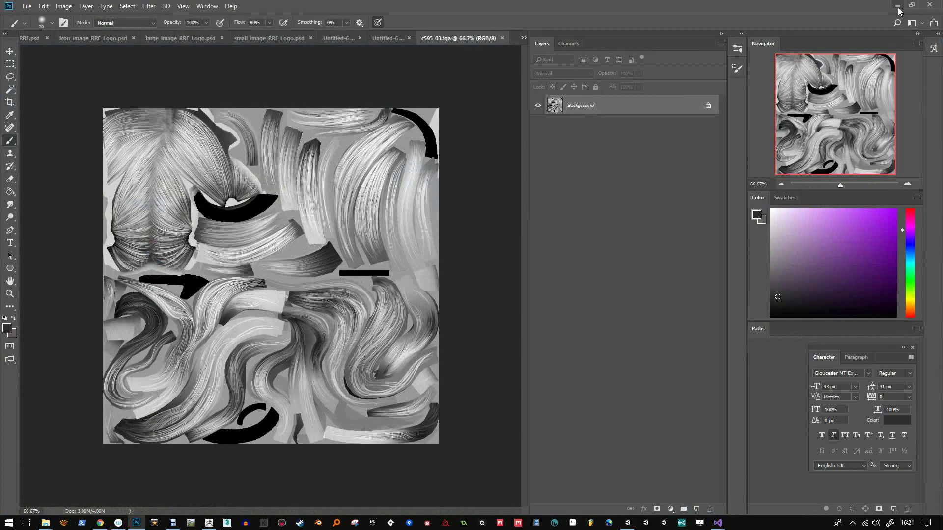
{"action": "left_click", "coordinate": [400, 39]}
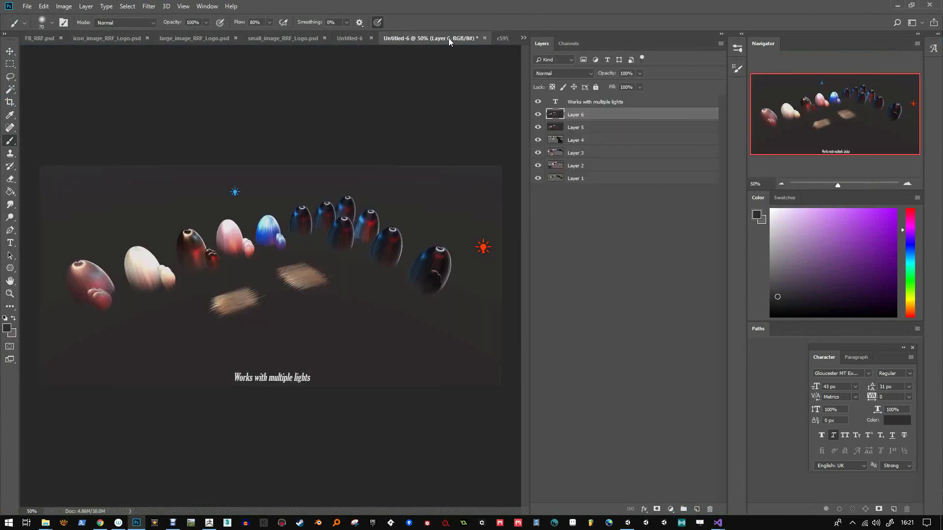
{"action": "left_click", "coordinate": [498, 38]}
{"action": "left_click", "coordinate": [523, 38]}
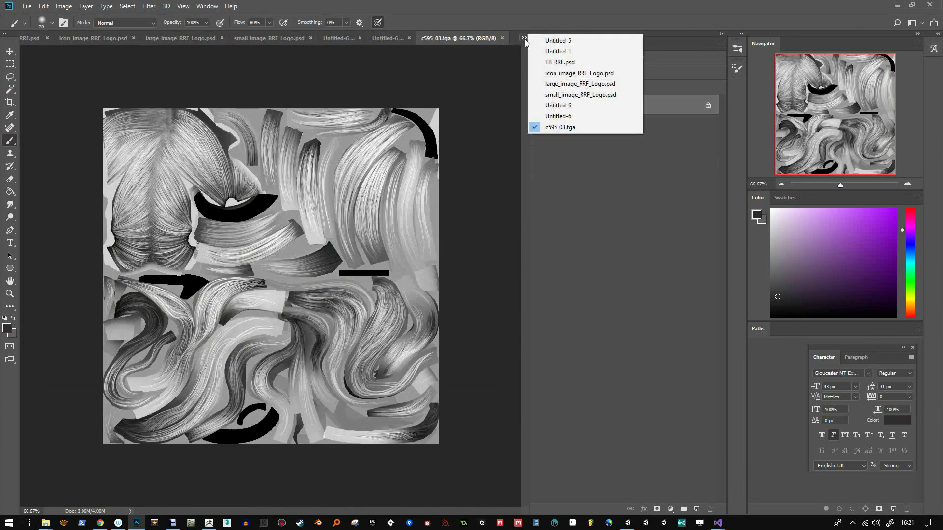
{"action": "left_click", "coordinate": [461, 73]}
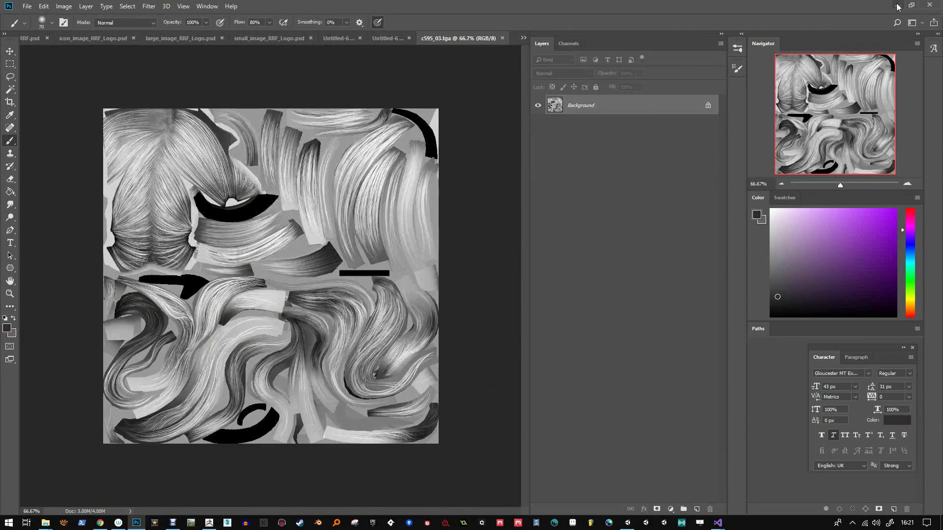
{"action": "left_click", "coordinate": [897, 6]}
Show the c595_04 texture in File Explorer and open c595_04.tga in Adobe Photoshop CC 2018.
{"action": "left_click", "coordinate": [677, 83]}
{"action": "right_click", "coordinate": [677, 82]}
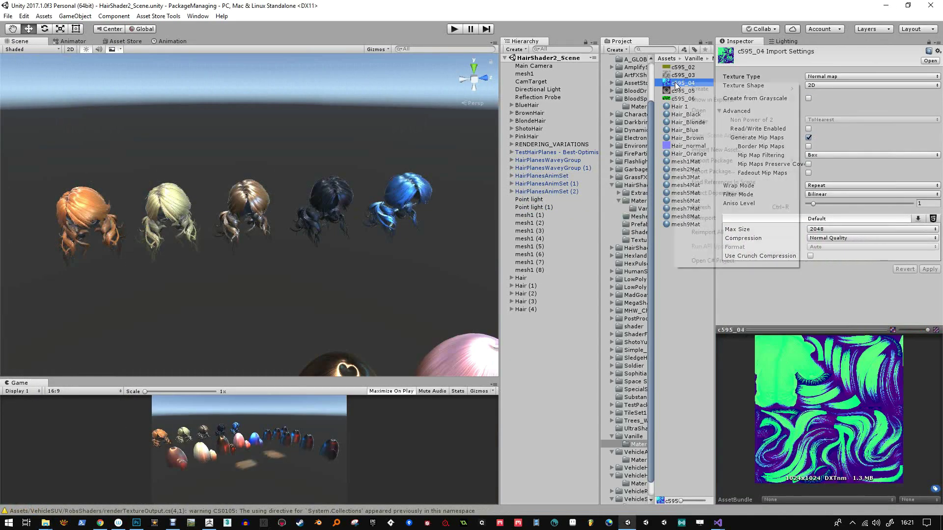
{"action": "left_click", "coordinate": [707, 98]}
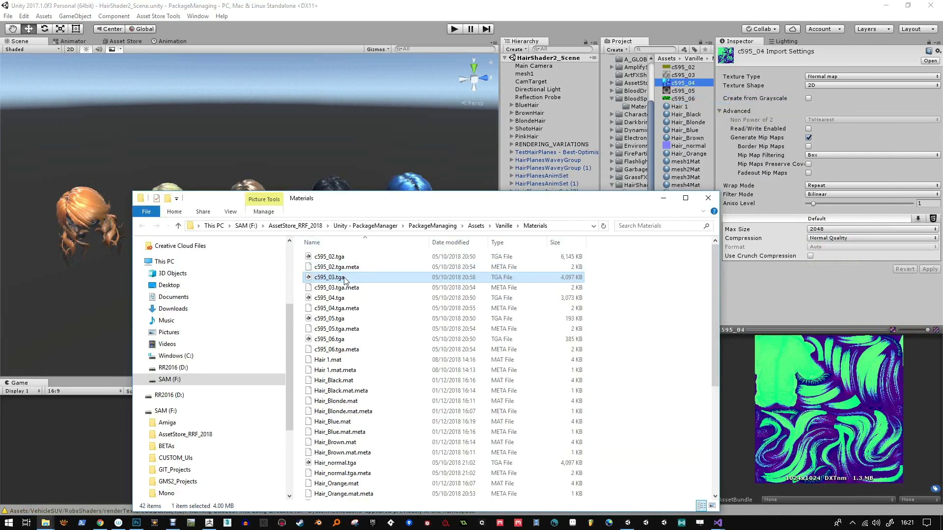
{"action": "left_click", "coordinate": [342, 299]}
{"action": "right_click", "coordinate": [342, 301]}
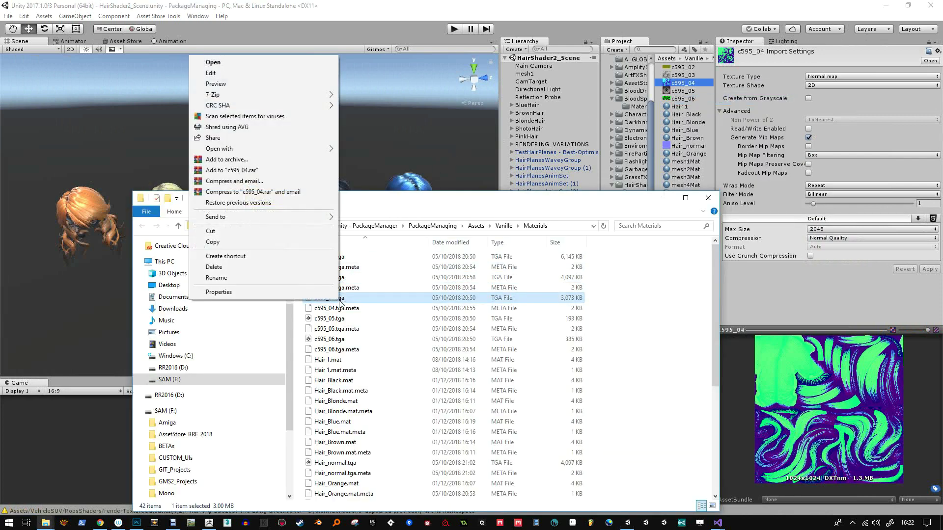
{"action": "mouse_move", "coordinate": [307, 146]}
{"action": "left_click", "coordinate": [364, 150]}
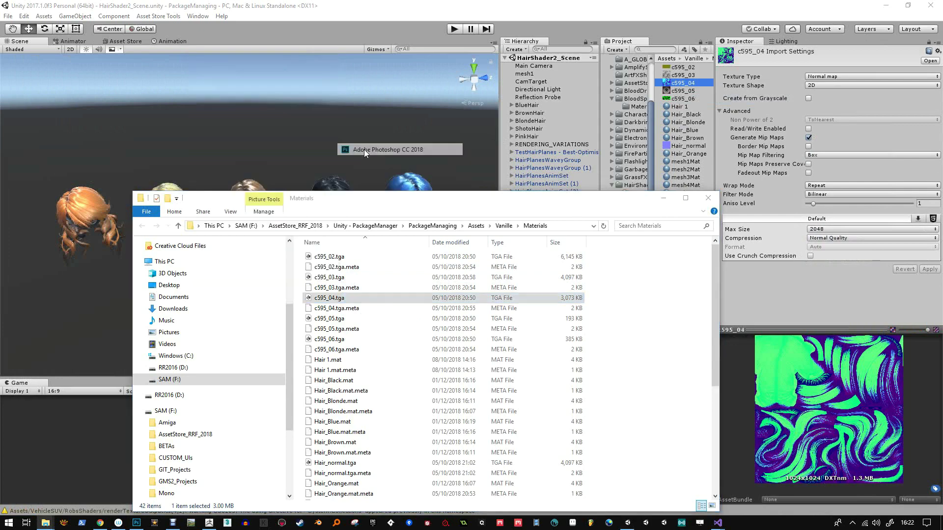
{"action": "left_click", "coordinate": [903, 6]}
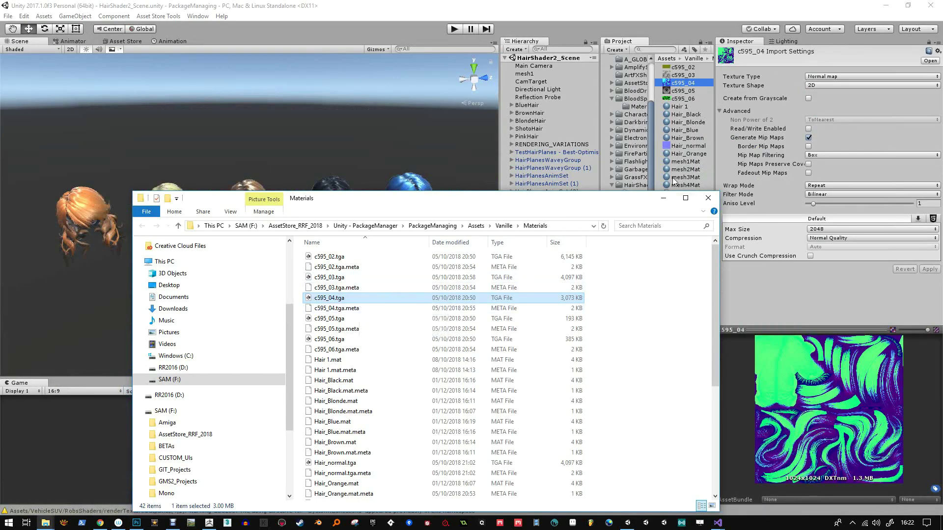
Show the Hair_normal texture in File Explorer and open Hair_normal.tga in Adobe Photoshop CC 2018.
{"action": "left_click", "coordinate": [680, 148]}
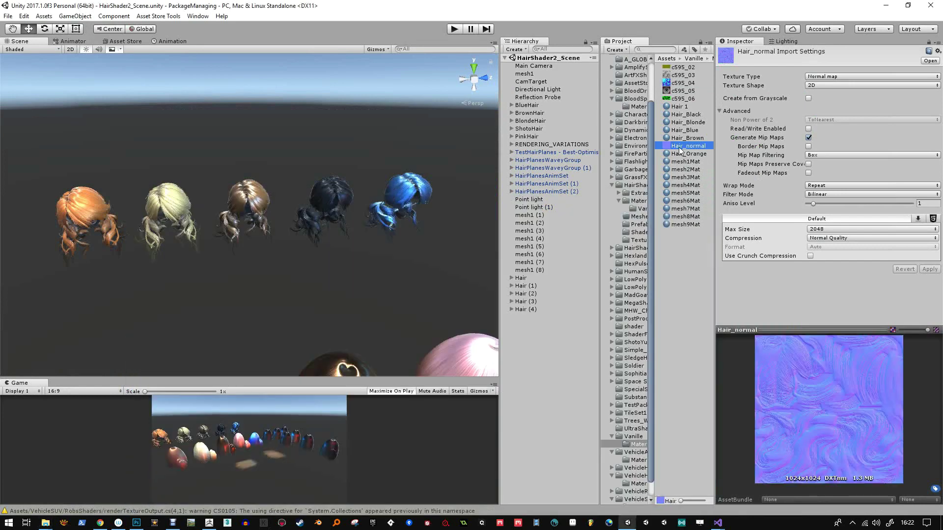
{"action": "right_click", "coordinate": [679, 149]}
{"action": "left_click", "coordinate": [705, 163]}
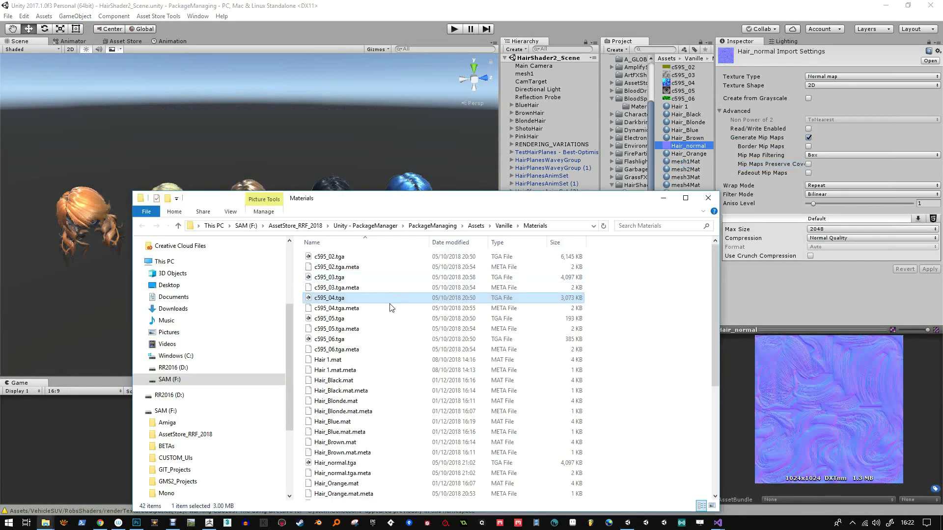
{"action": "left_click", "coordinate": [346, 464]}
{"action": "right_click", "coordinate": [345, 465]}
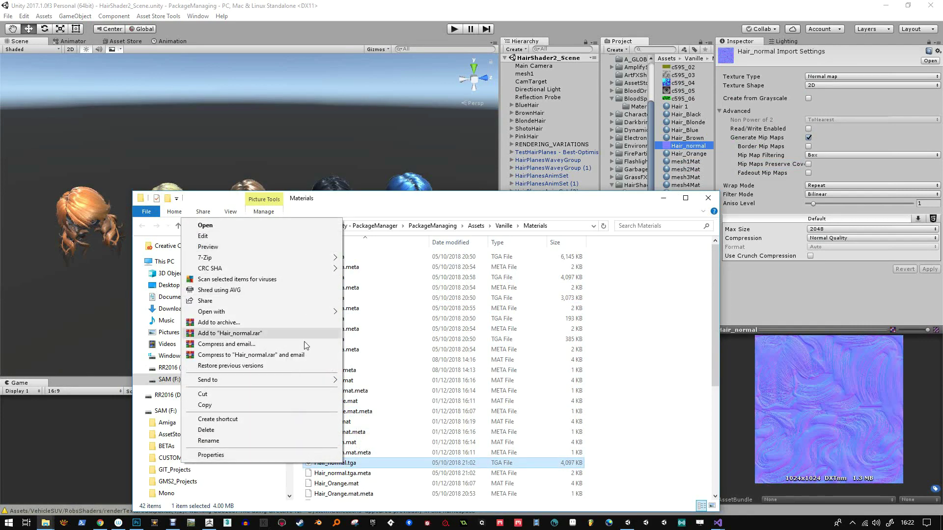
{"action": "mouse_move", "coordinate": [319, 312]}
{"action": "left_click", "coordinate": [388, 313]}
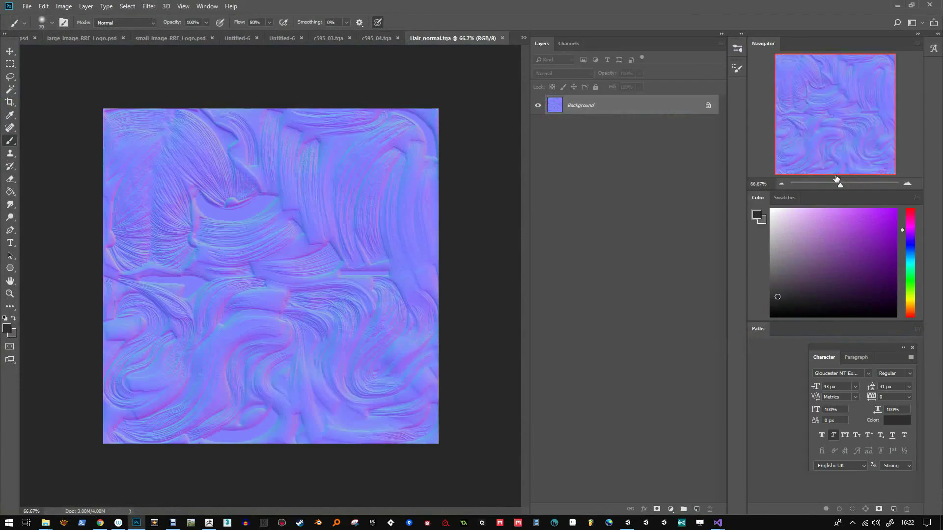
Resize the Hair_normal.tga image to 2048 x 2048 pixels with Bilinear resampling.
{"action": "left_click_drag", "start_coordinate": [837, 179], "coordinate": [848, 185]}
{"action": "left_click_drag", "start_coordinate": [850, 147], "coordinate": [798, 102]}
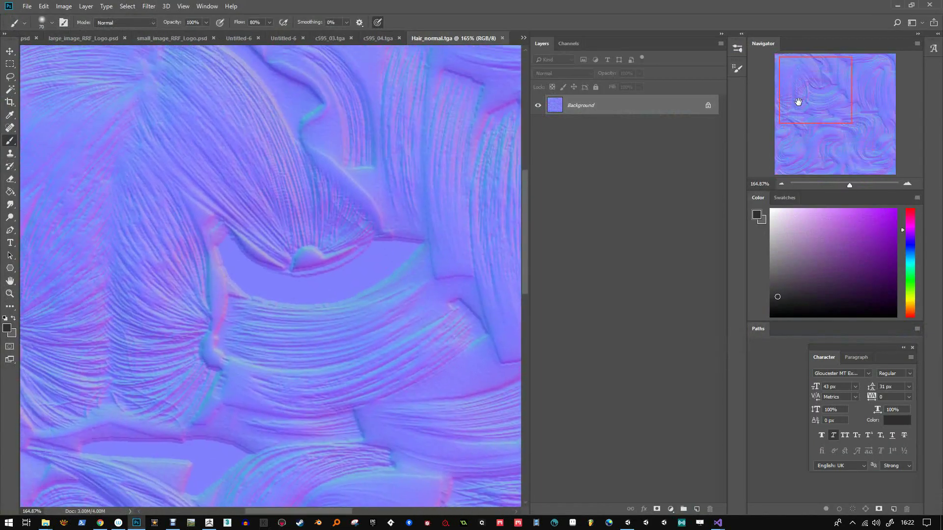
{"action": "left_click", "coordinate": [63, 6]}
{"action": "left_click", "coordinate": [82, 79]}
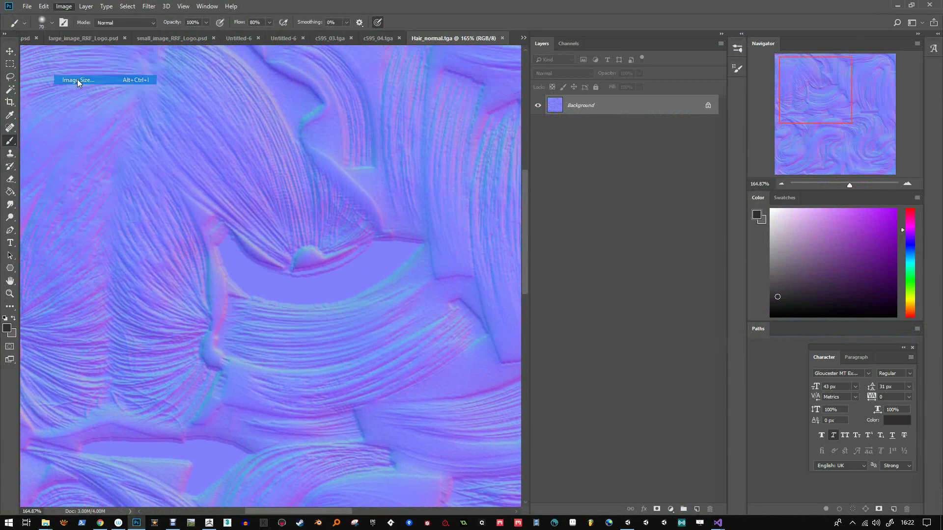
{"action": "type", "text": "2048"}
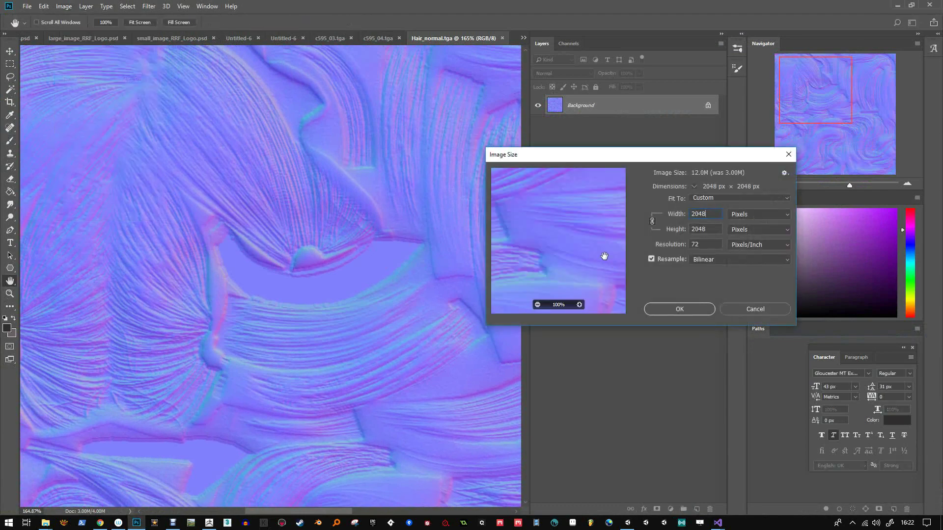
{"action": "left_click", "coordinate": [656, 313]}
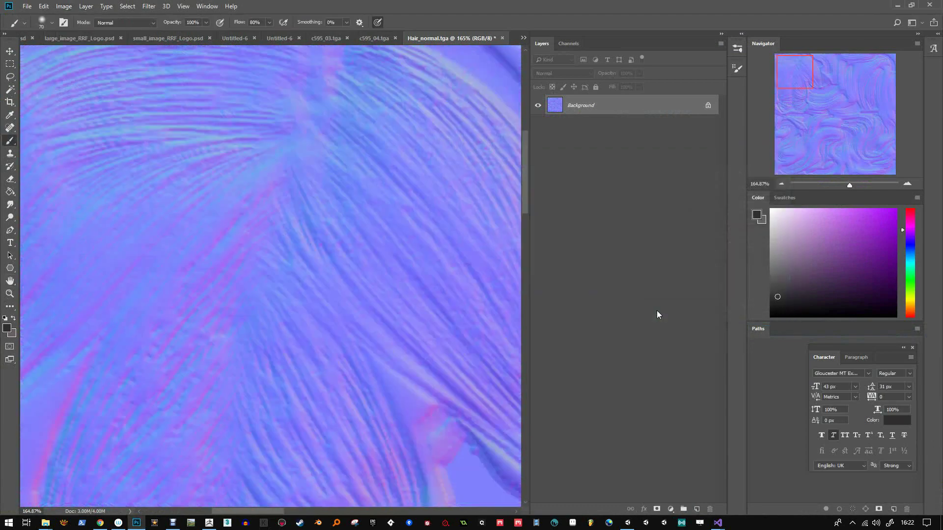
Apply the Oil Paint filter to Hair_normal.tga with Stylization 8.4, Cleanliness 3.9, Scale 3.4, Bristle Detail 0.8 and Lighting off.
{"action": "left_click", "coordinate": [152, 5]}
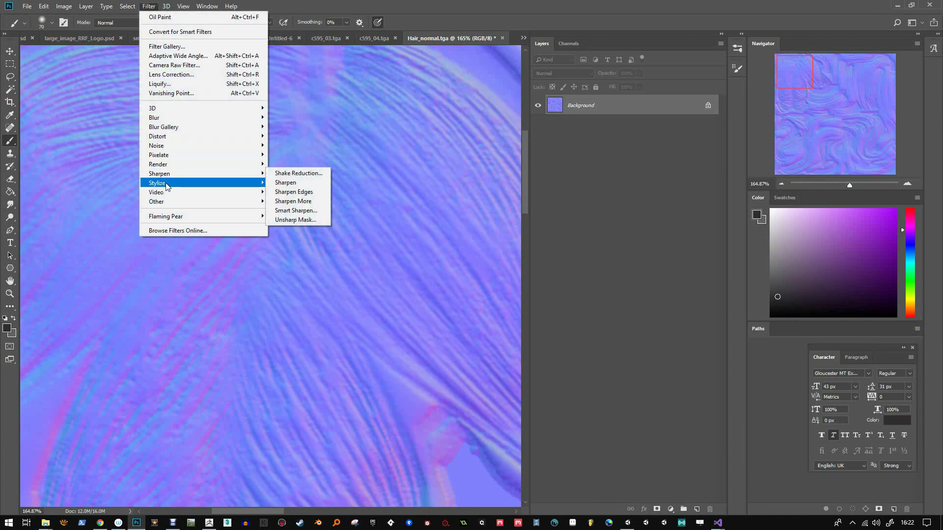
{"action": "mouse_move", "coordinate": [166, 185]}
{"action": "left_click", "coordinate": [288, 220]}
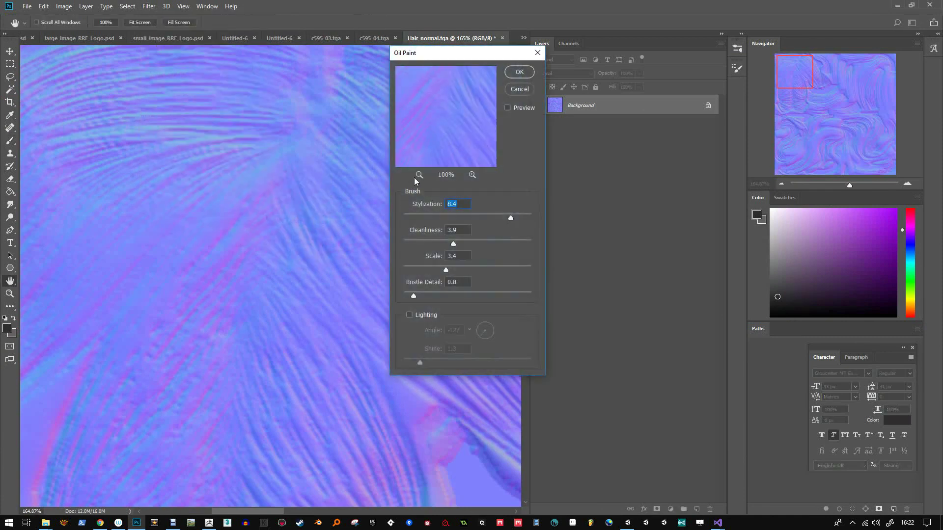
{"action": "left_click_drag", "start_coordinate": [452, 144], "coordinate": [475, 149]}
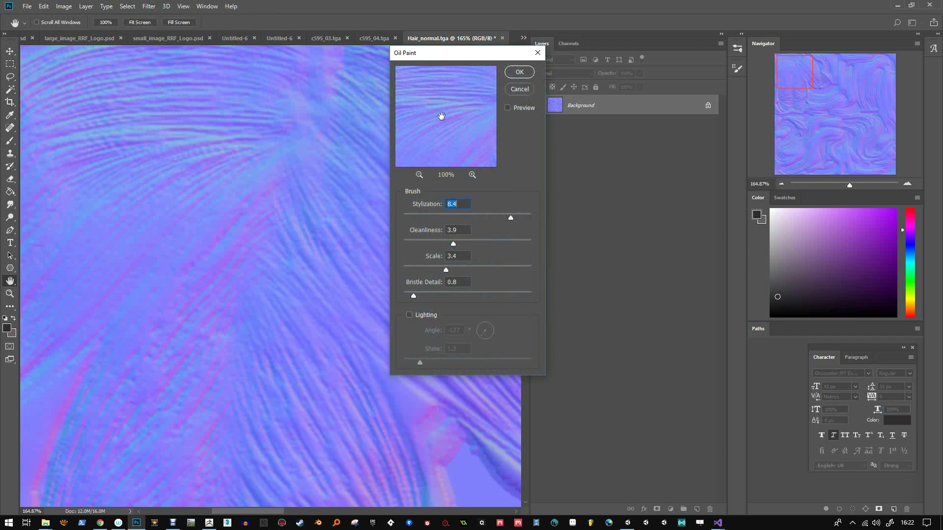
{"action": "left_click", "coordinate": [520, 77]}
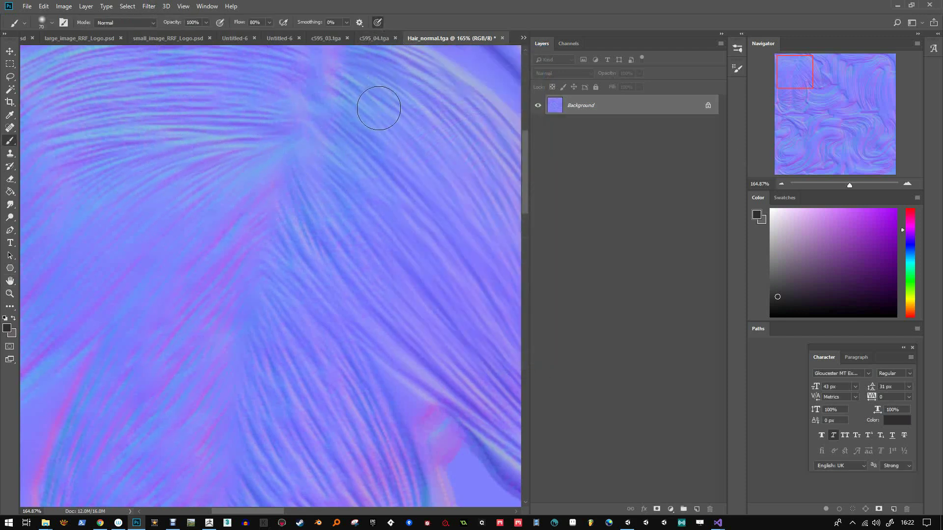
Save the filtered Hair_normal.tga and close it.
{"action": "key", "text": "ctrl+s"}
{"action": "key", "text": "ctrl+w"}
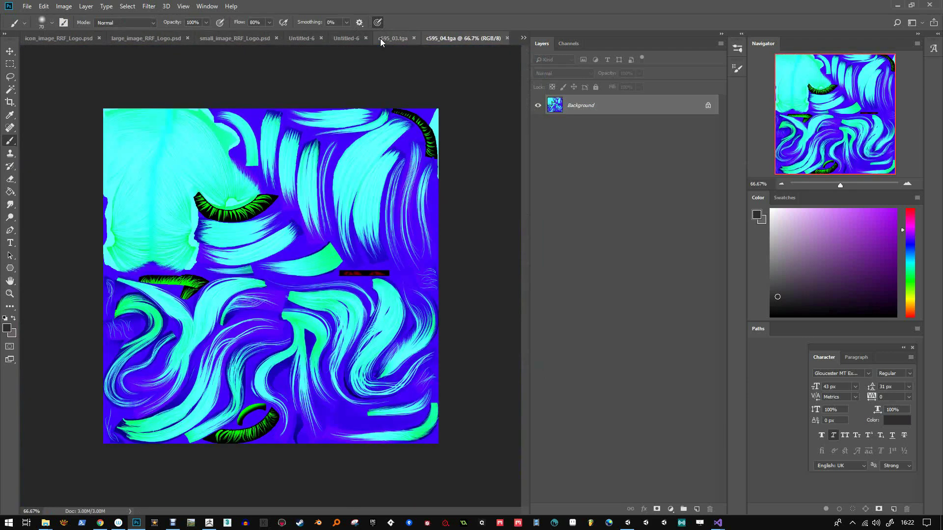
Apply the Oil Paint filter to c595_04.tga with Stylization 3.6, Cleanliness 2.1, Scale 3.4, Bristle Detail 0.8 and Lighting off.
{"action": "left_click_drag", "start_coordinate": [844, 182], "coordinate": [852, 185]}
{"action": "left_click_drag", "start_coordinate": [832, 129], "coordinate": [824, 113]}
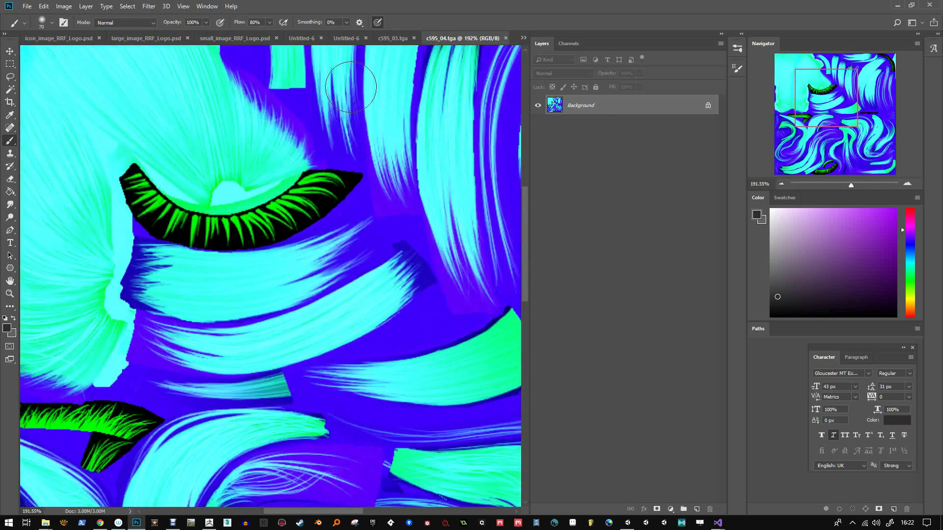
{"action": "left_click", "coordinate": [149, 6]}
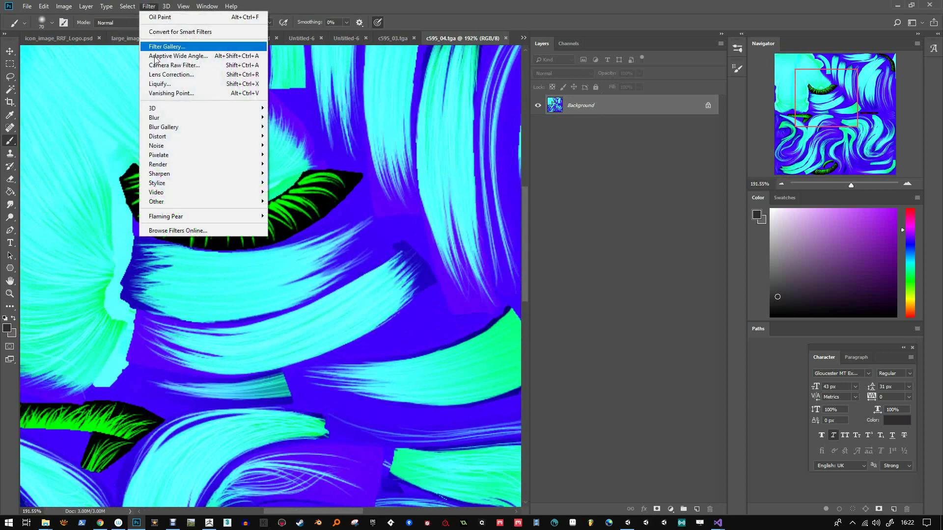
{"action": "mouse_move", "coordinate": [177, 202]}
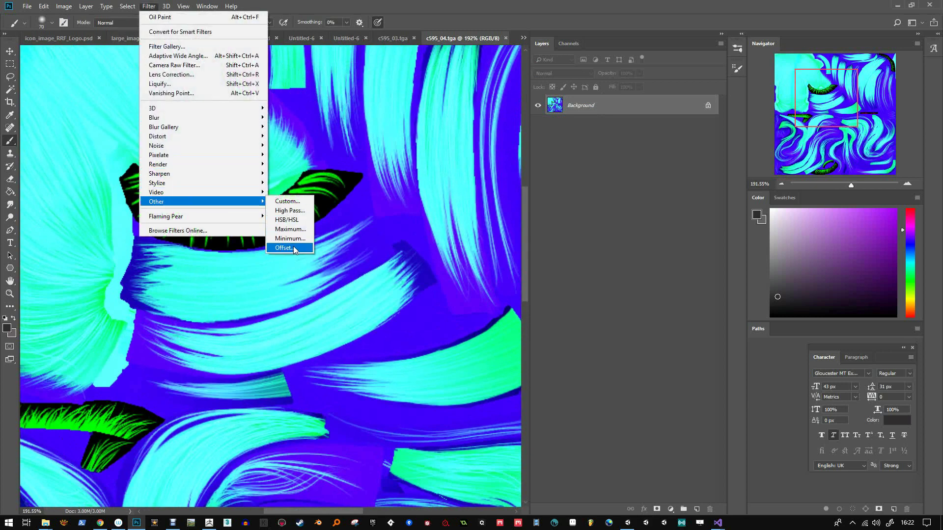
{"action": "mouse_move", "coordinate": [221, 183]}
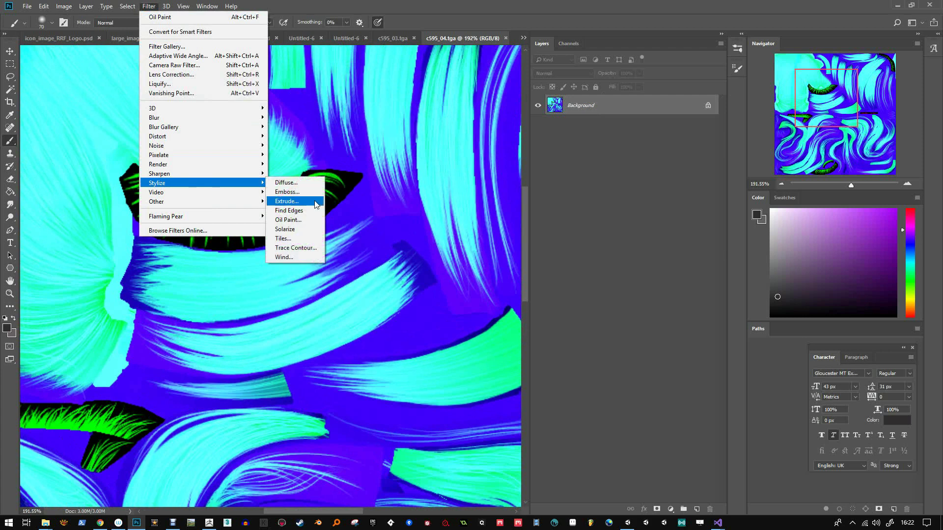
{"action": "left_click", "coordinate": [297, 220]}
{"action": "left_click_drag", "start_coordinate": [443, 123], "coordinate": [434, 161]}
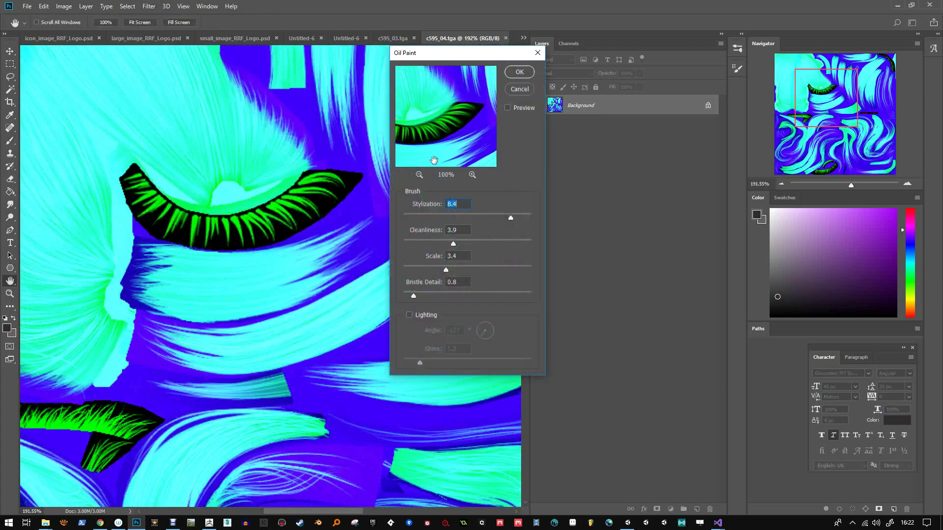
{"action": "left_click", "coordinate": [448, 216]}
{"action": "left_click", "coordinate": [431, 240]}
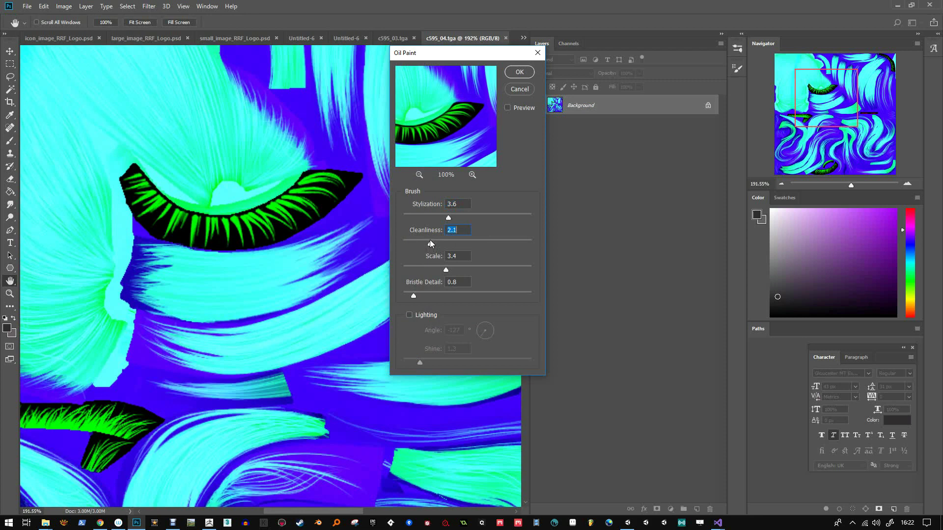
{"action": "left_click", "coordinate": [519, 72]}
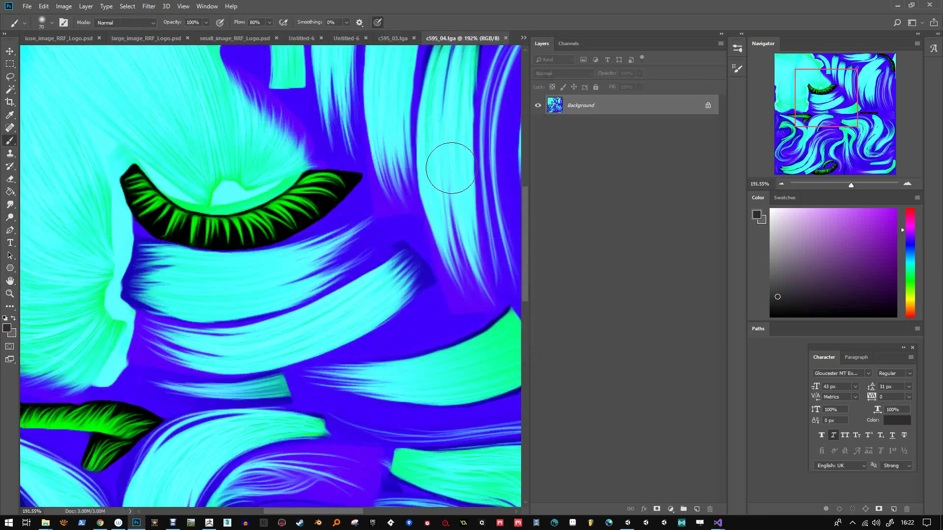
Examine the red, green and blue channels of c595_04.tga one by one, then restore the composite RGB view.
{"action": "left_click", "coordinate": [393, 39]}
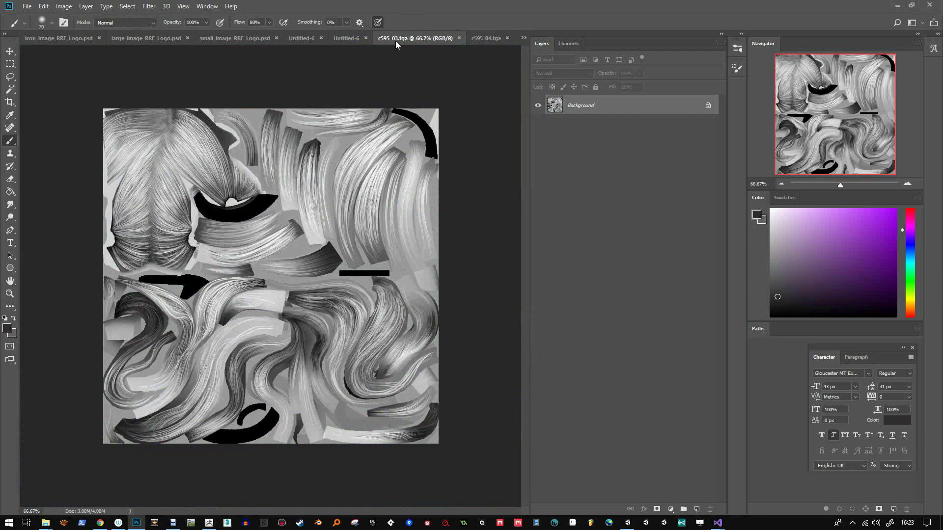
{"action": "left_click", "coordinate": [482, 38]}
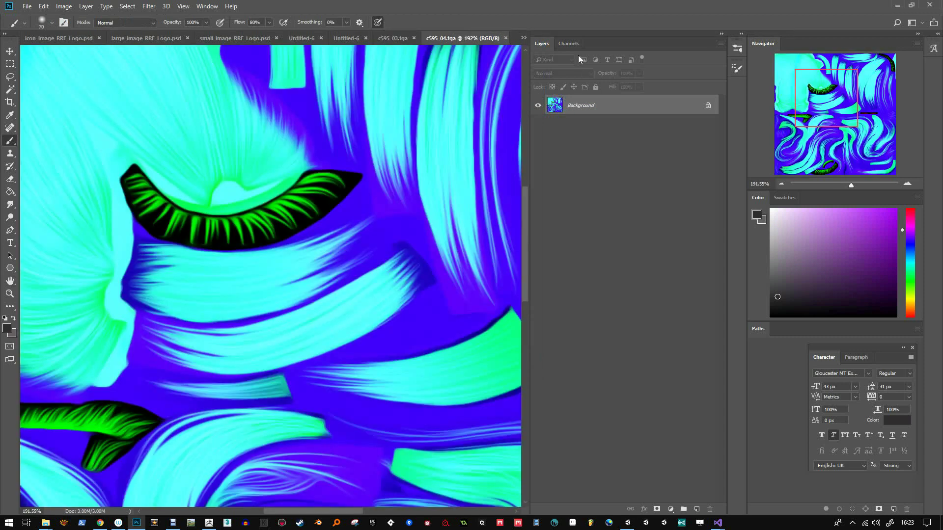
{"action": "left_click", "coordinate": [569, 43]}
{"action": "left_click", "coordinate": [558, 81]}
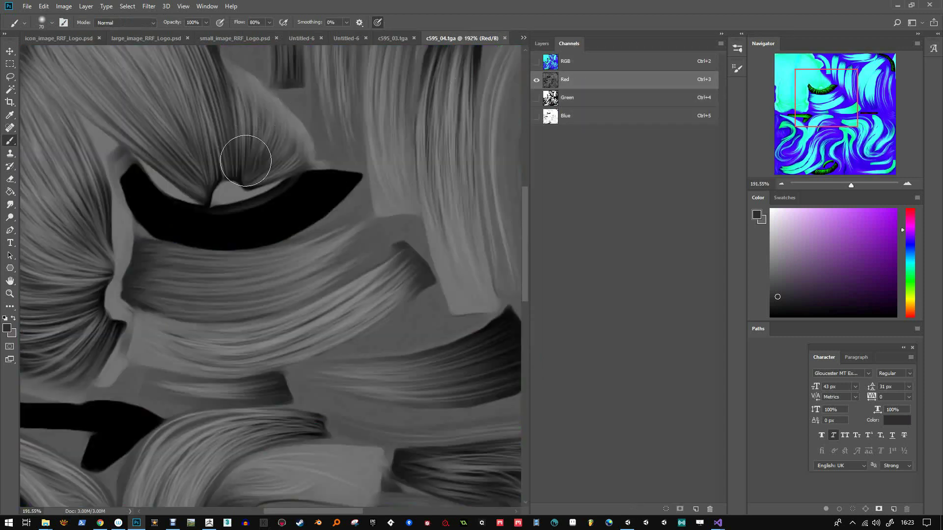
{"action": "left_click", "coordinate": [557, 99]}
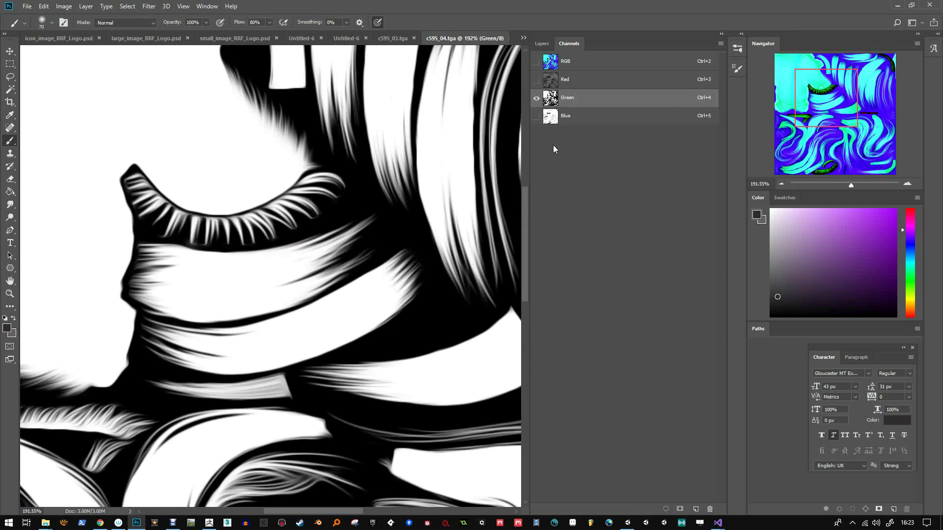
{"action": "left_click", "coordinate": [551, 122]}
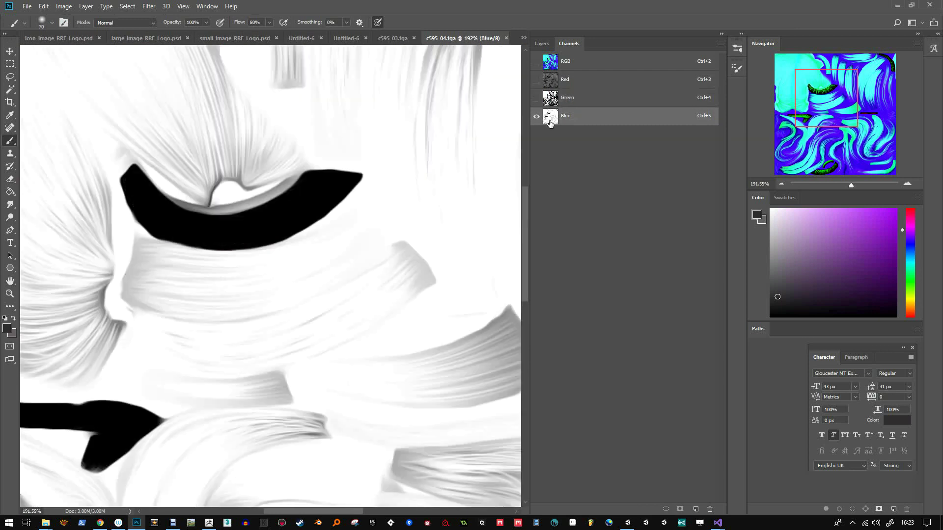
{"action": "left_click", "coordinate": [550, 64]}
{"action": "left_click", "coordinate": [547, 45]}
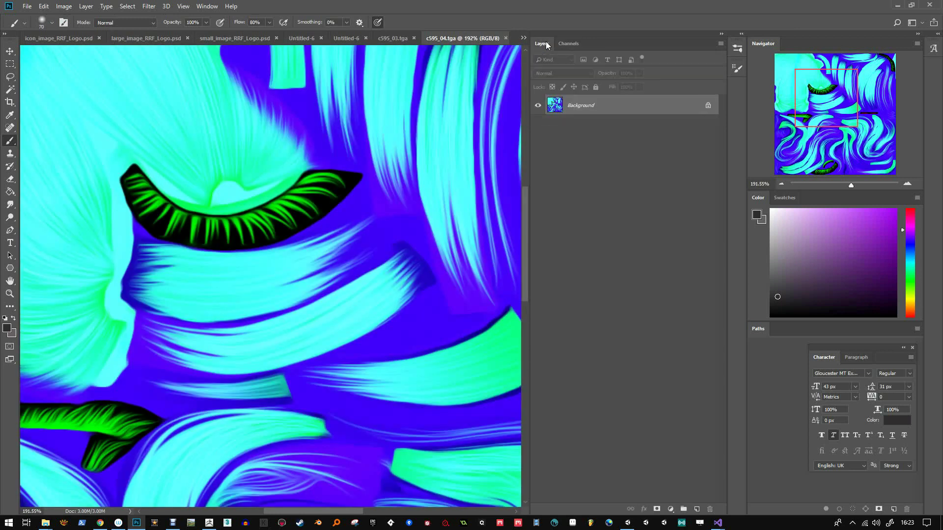
Reapply the last Oil Paint filter to the greyscale hair texture c595_03.tga.
{"action": "left_click", "coordinate": [383, 38]}
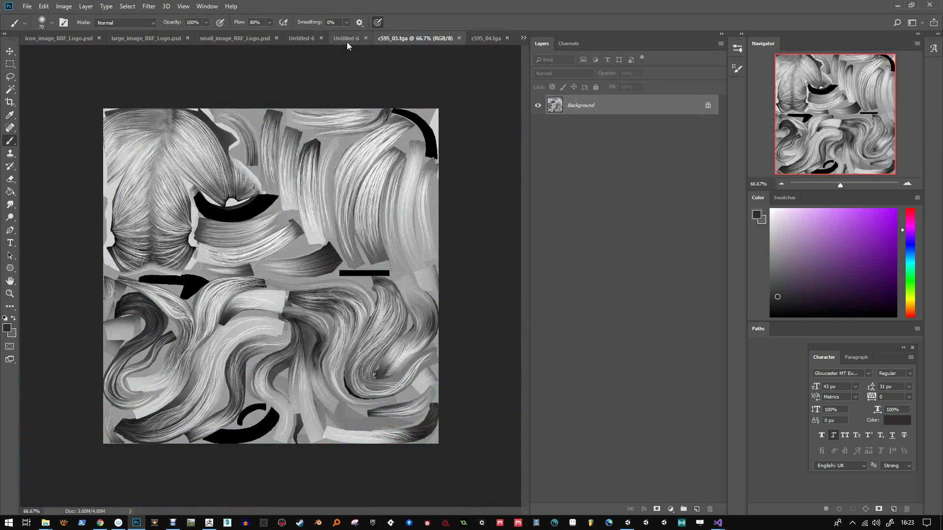
{"action": "left_click", "coordinate": [145, 10]}
{"action": "left_click", "coordinate": [162, 7]}
{"action": "left_click_drag", "start_coordinate": [840, 185], "coordinate": [845, 185]}
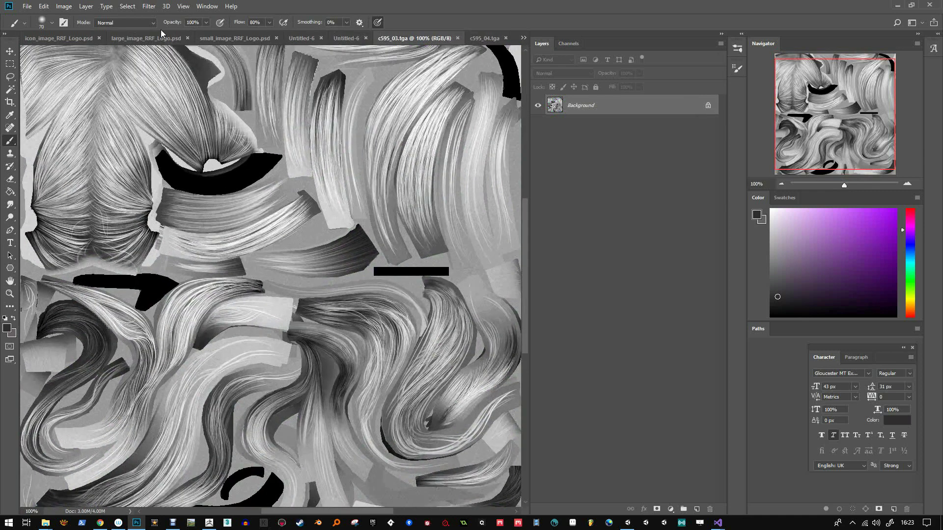
{"action": "left_click", "coordinate": [149, 7]}
{"action": "left_click", "coordinate": [155, 17]}
Save c595_04.tga in Targa format to the Vanille Materials folder, replacing the existing file.
{"action": "left_click", "coordinate": [480, 41]}
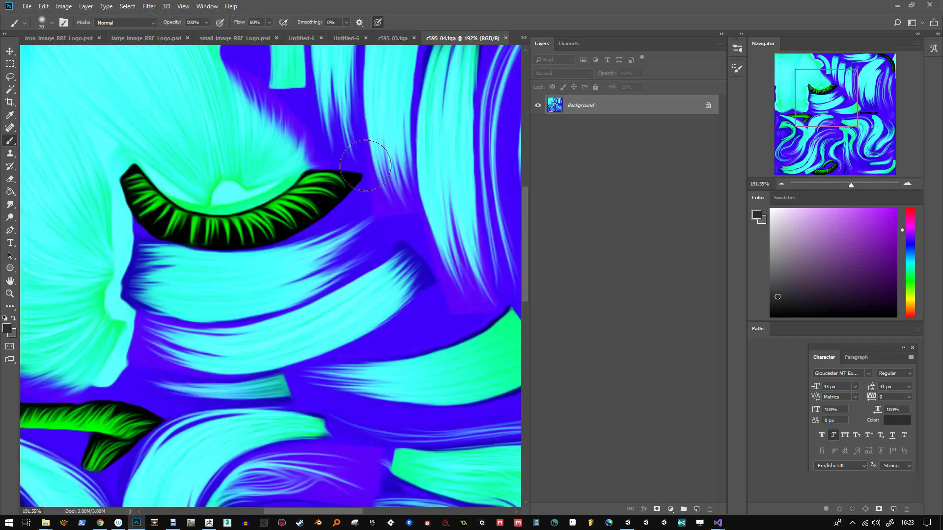
{"action": "left_click", "coordinate": [390, 40]}
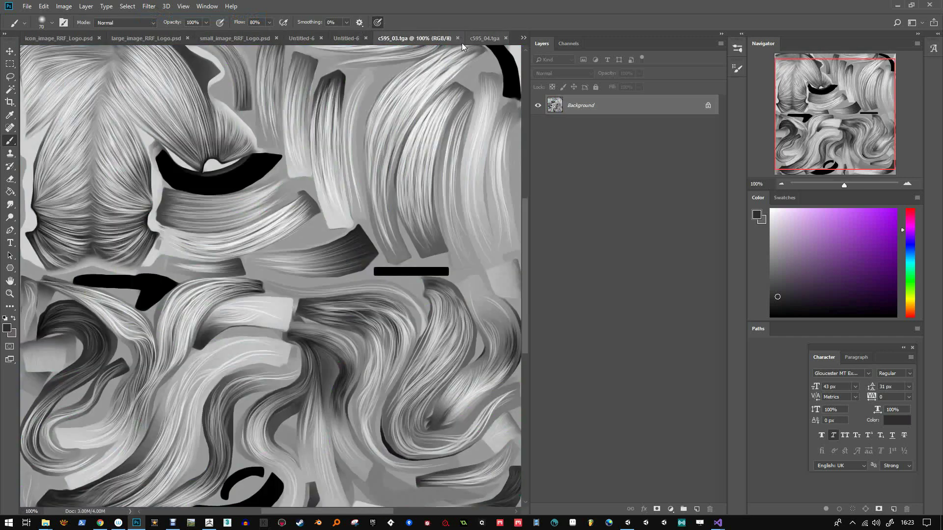
{"action": "left_click", "coordinate": [482, 38]}
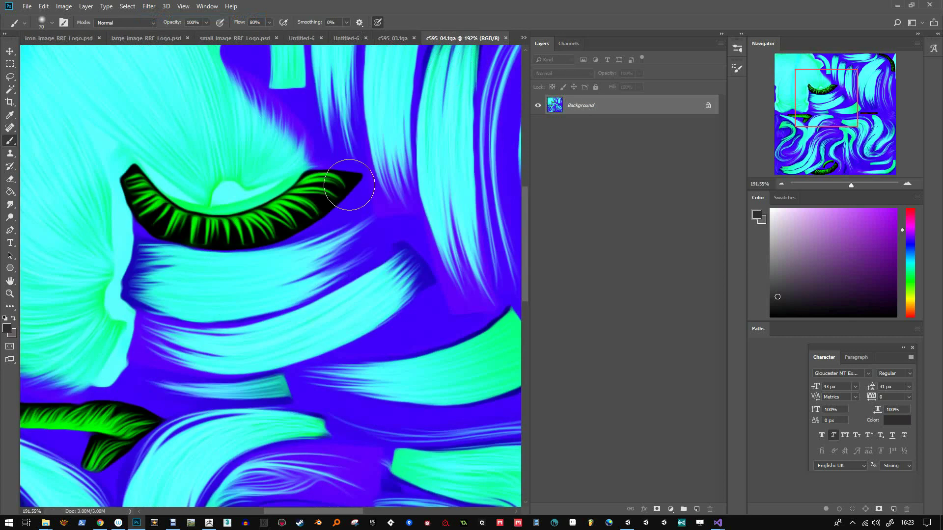
{"action": "key", "text": "ctrl+shift+s"}
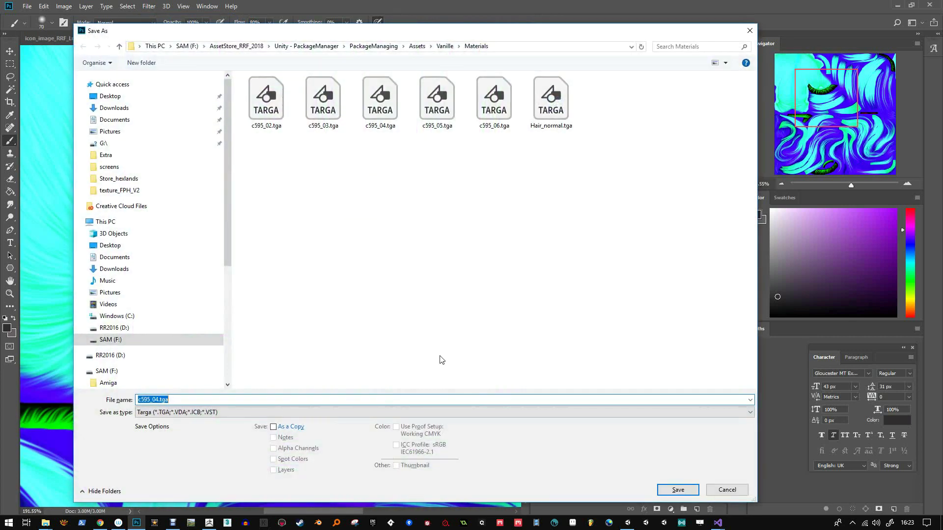
{"action": "left_click", "coordinate": [678, 491]}
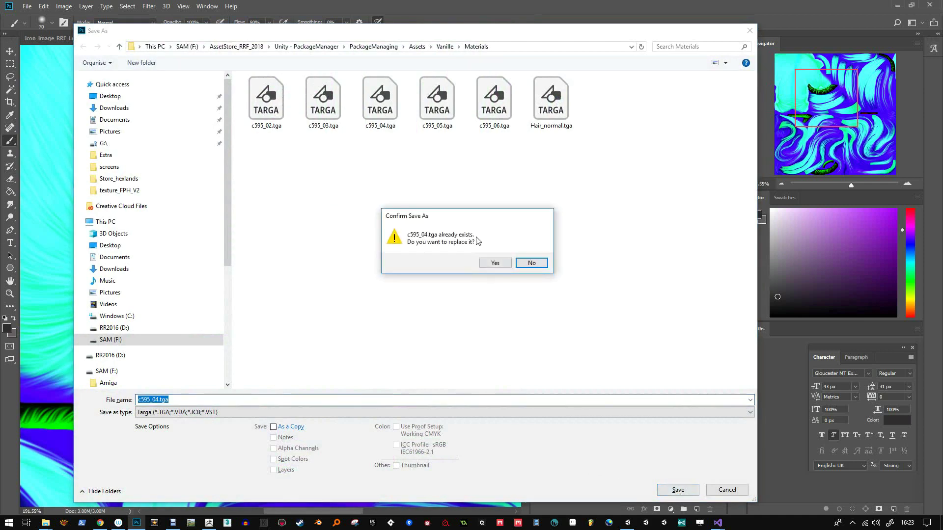
{"action": "left_click", "coordinate": [494, 264]}
{"action": "left_click", "coordinate": [498, 172]}
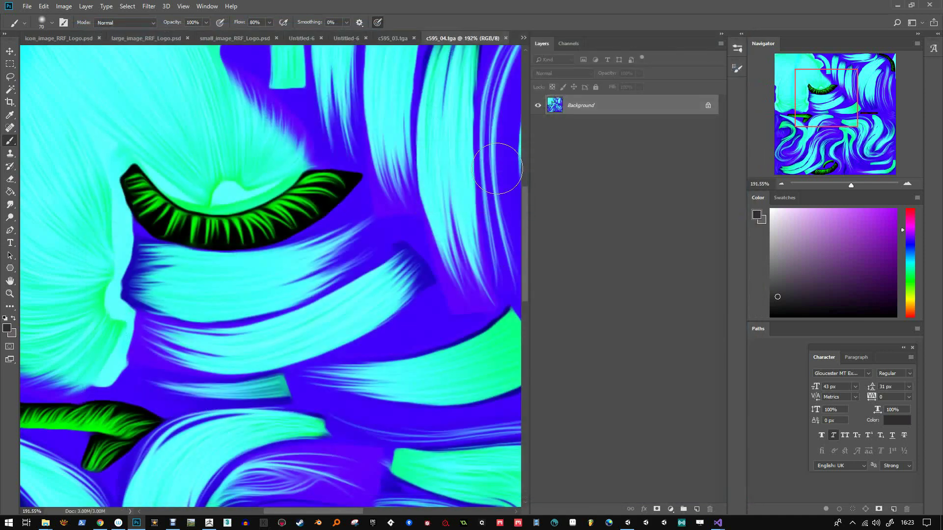
{"action": "left_click", "coordinate": [570, 45]}
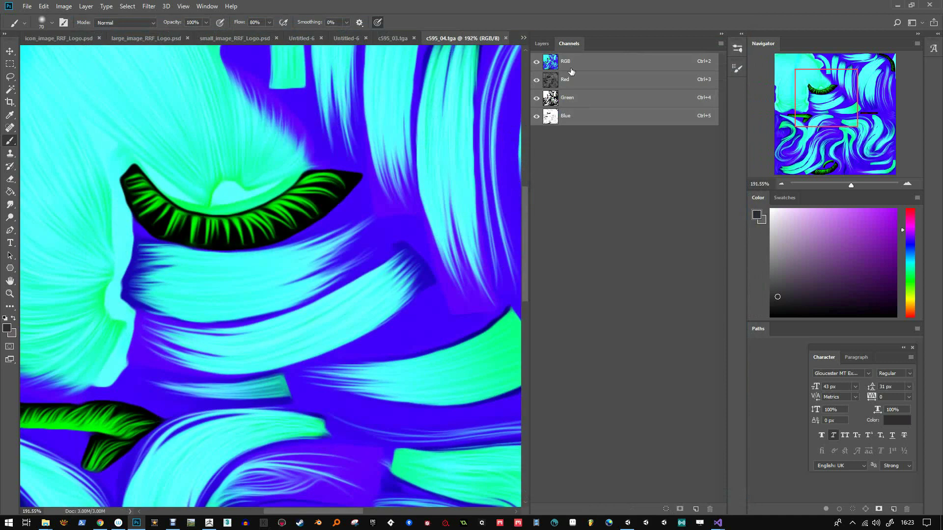
{"action": "left_click", "coordinate": [539, 44]}
Switch back to Unity and examine the brown, blonde and orange wigs up close with the updated textures.
{"action": "left_click", "coordinate": [899, 5]}
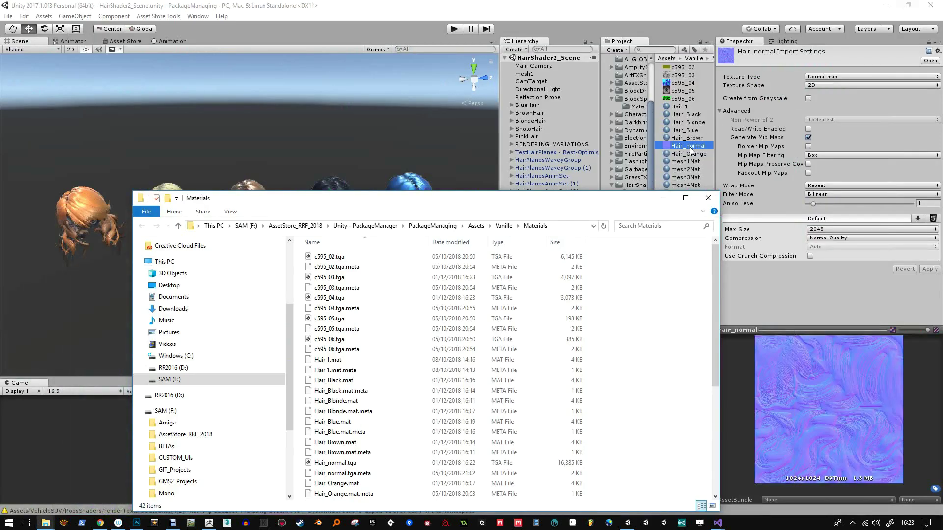
{"action": "left_click", "coordinate": [663, 198]}
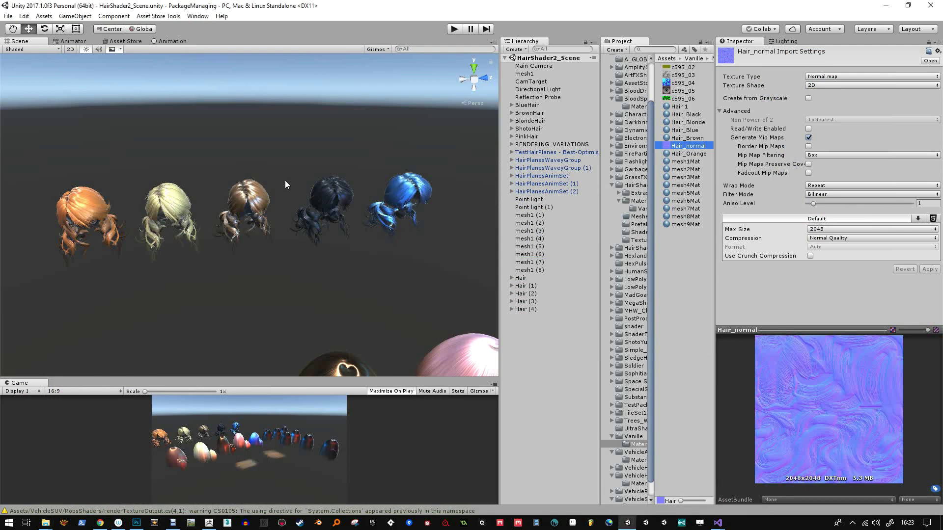
{"action": "scroll", "coordinate": [285, 182], "scroll_direction": "up", "scroll_amount": 6}
{"action": "left_click_drag", "start_coordinate": [251, 169], "coordinate": [217, 192], "text": "alt"}
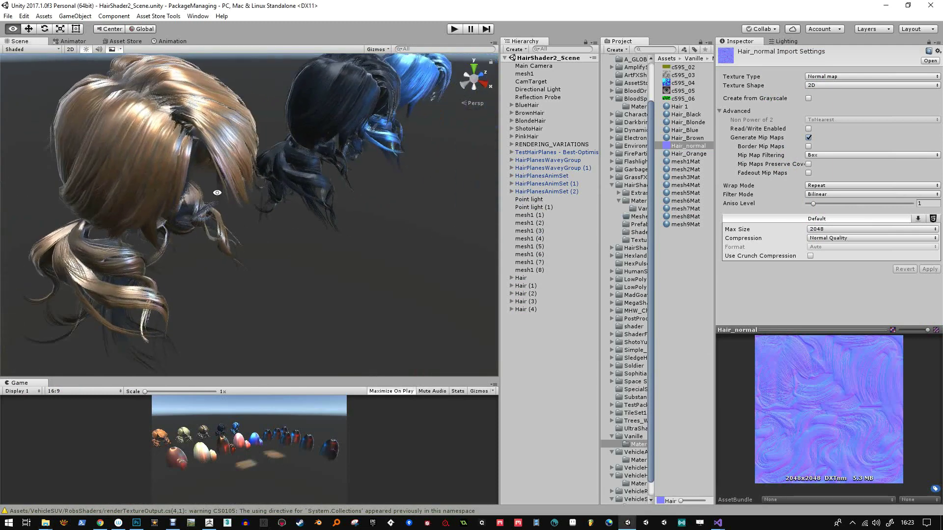
{"action": "right_click_drag", "start_coordinate": [217, 192], "coordinate": [276, 236]}
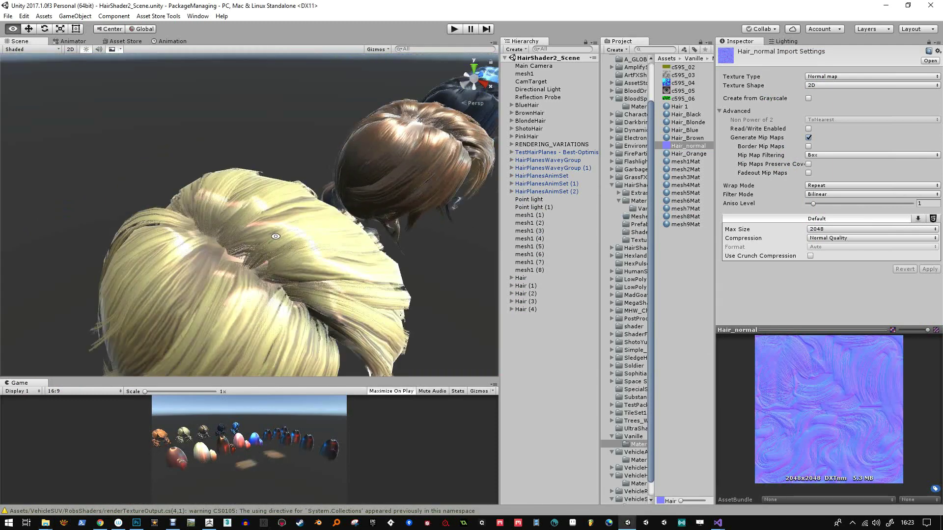
{"action": "left_click_drag", "start_coordinate": [275, 236], "coordinate": [512, 219], "text": "alt"}
{"action": "scroll", "coordinate": [276, 223], "scroll_direction": "down", "scroll_amount": 4}
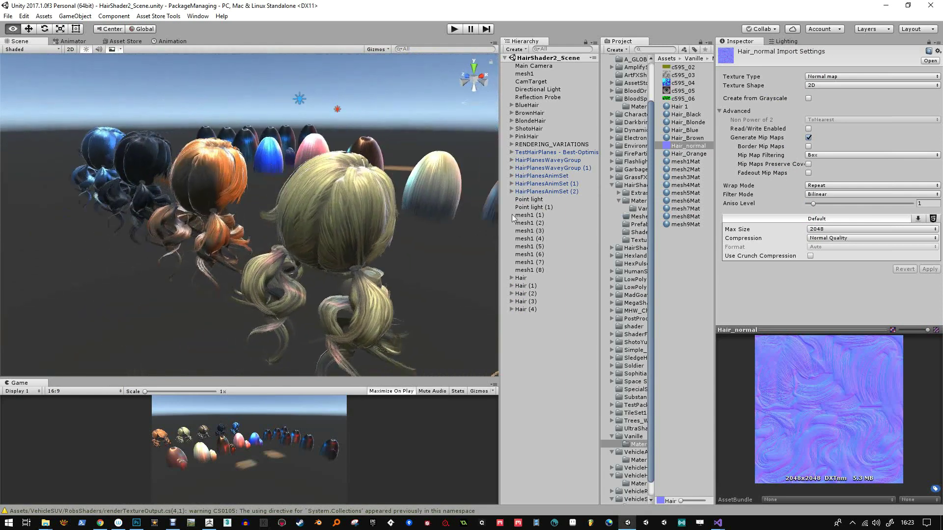
{"action": "right_click_drag", "start_coordinate": [491, 214], "coordinate": [458, 210]}
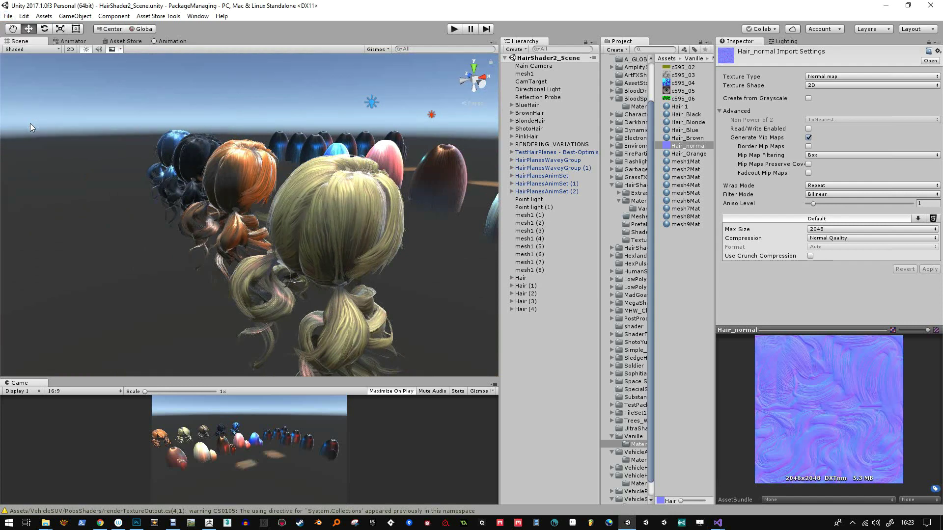
Build and run the PackageManaging project, starting the player from its configuration dialog.
{"action": "key", "text": "ctrl+b"}
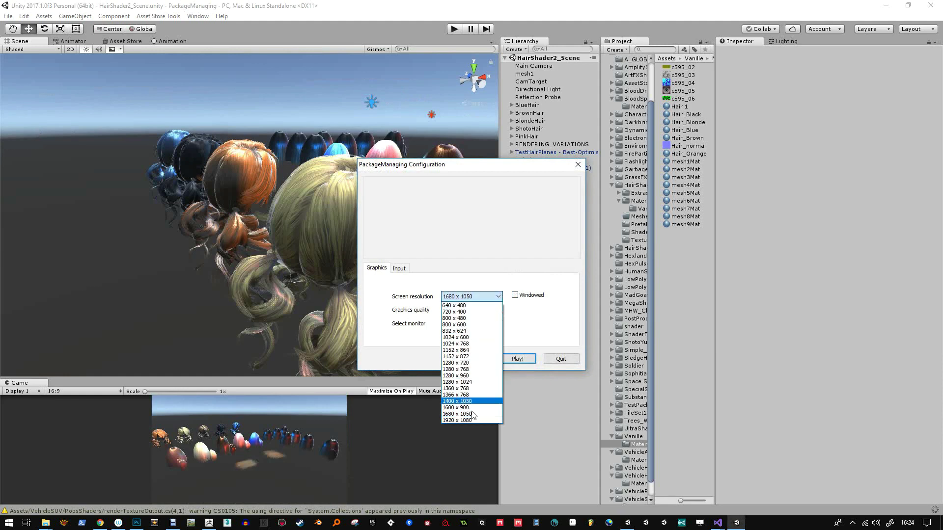
{"action": "left_click", "coordinate": [517, 359]}
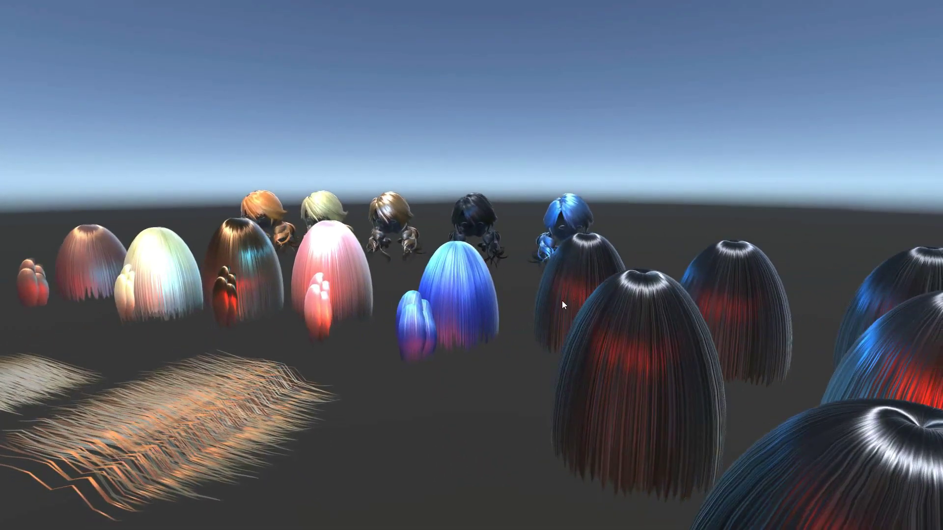
Inspect the row of wigs in the running build from the blue hair to the orange hair.
{"action": "right_click_drag", "start_coordinate": [591, 355], "coordinate": [767, 398]}
{"action": "middle_click_drag", "start_coordinate": [767, 397], "coordinate": [686, 364]}
{"action": "scroll", "coordinate": [670, 365], "scroll_direction": "down", "scroll_amount": 6}
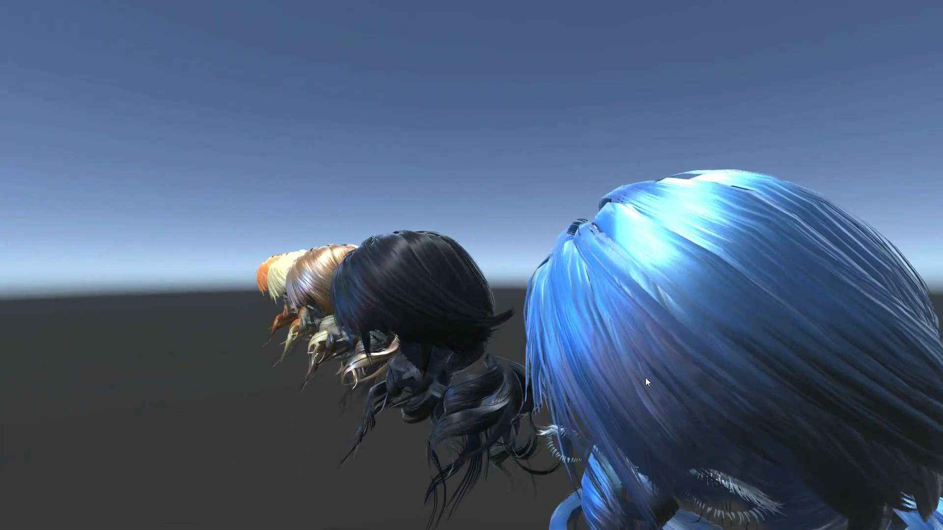
{"action": "right_click_drag", "start_coordinate": [575, 359], "coordinate": [376, 351]}
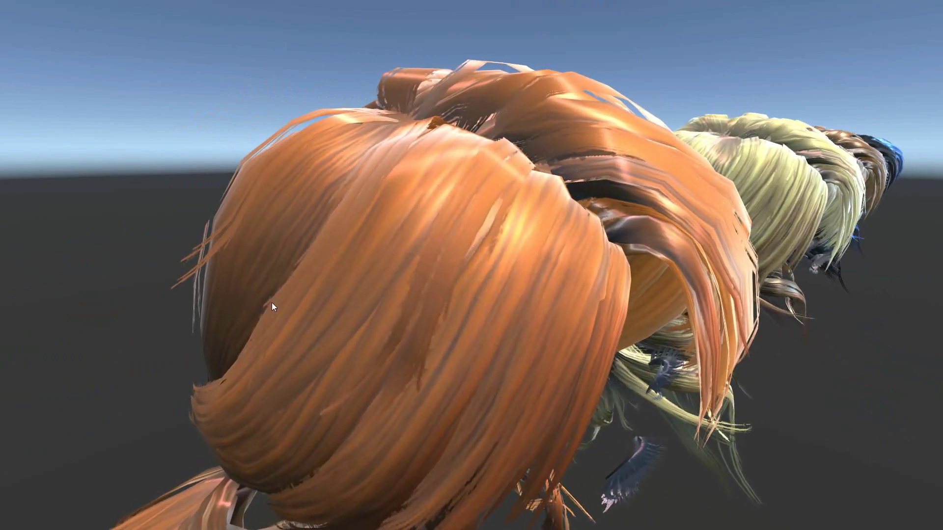